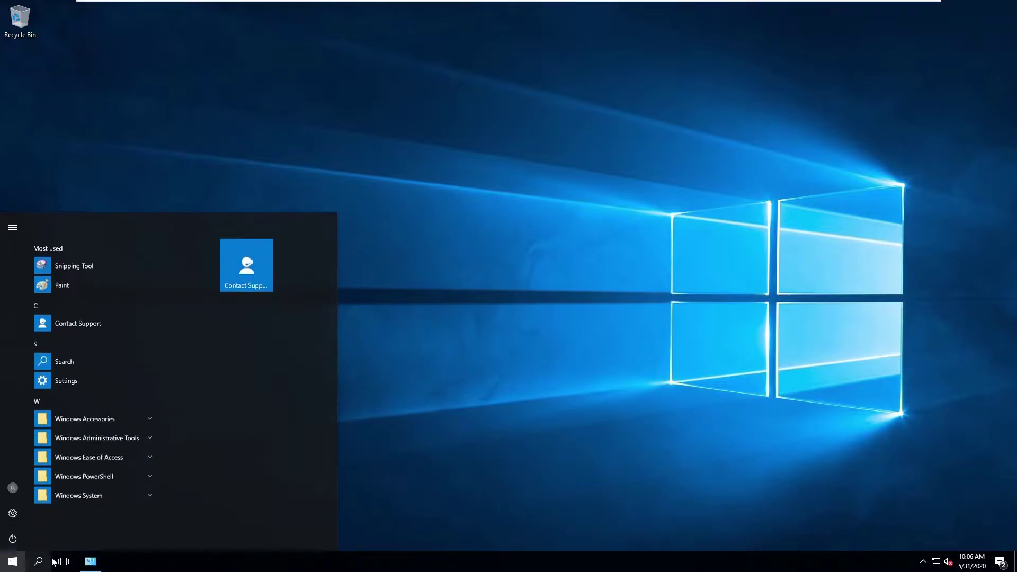
Step: Open a Command Prompt from Run and run hostname, which returns Win10-VM
right_click(11, 561)
left_click(46, 507)
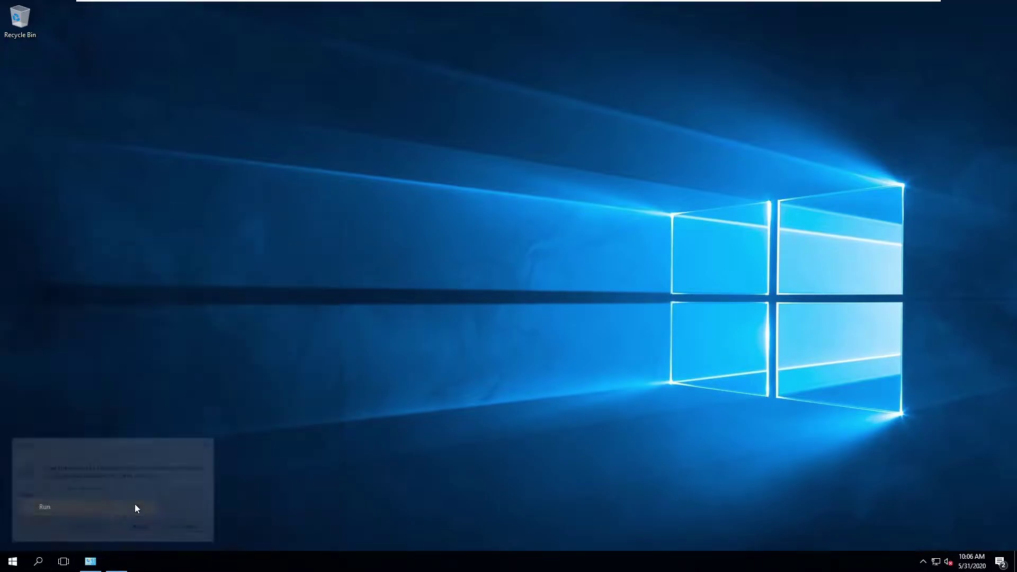
type("cmd")
key("Return")
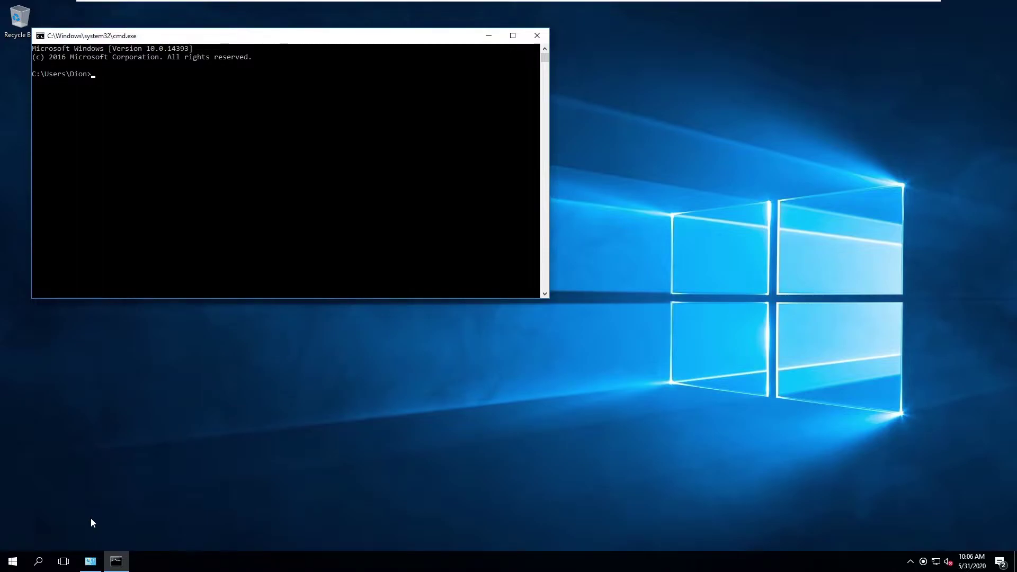
double_click(74, 79)
type("hostname")
key("Return")
double_click(62, 82)
Step: Switch over to the DC01 Windows Server 2019 virtual machine
left_click(181, 141)
mouse_move(534, 4)
left_click(491, 6)
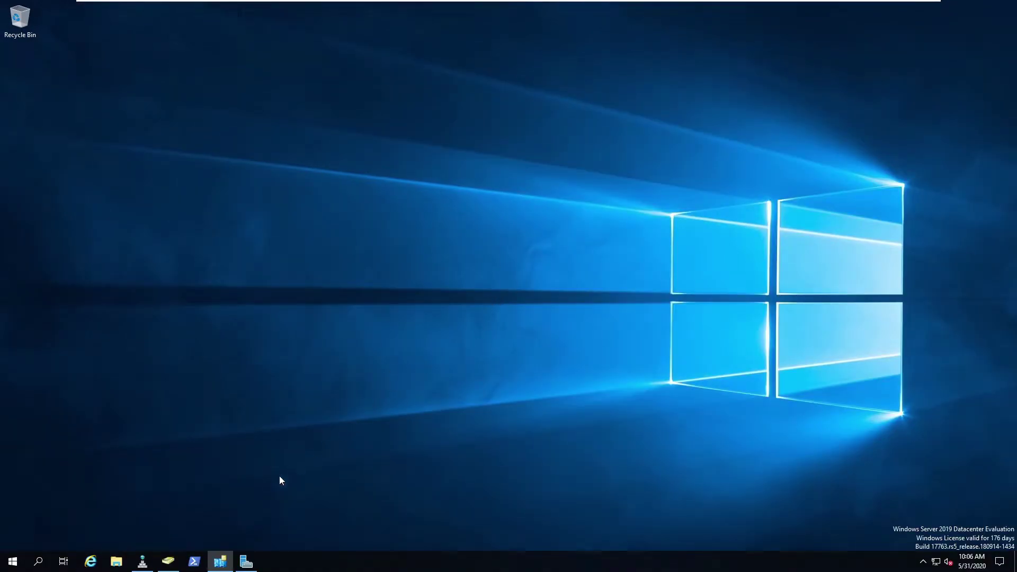
Step: Open Active Directory Users and Computers, collapse IT and Florida Site, and list INFOSECPAT.COM's contents
left_click(170, 564)
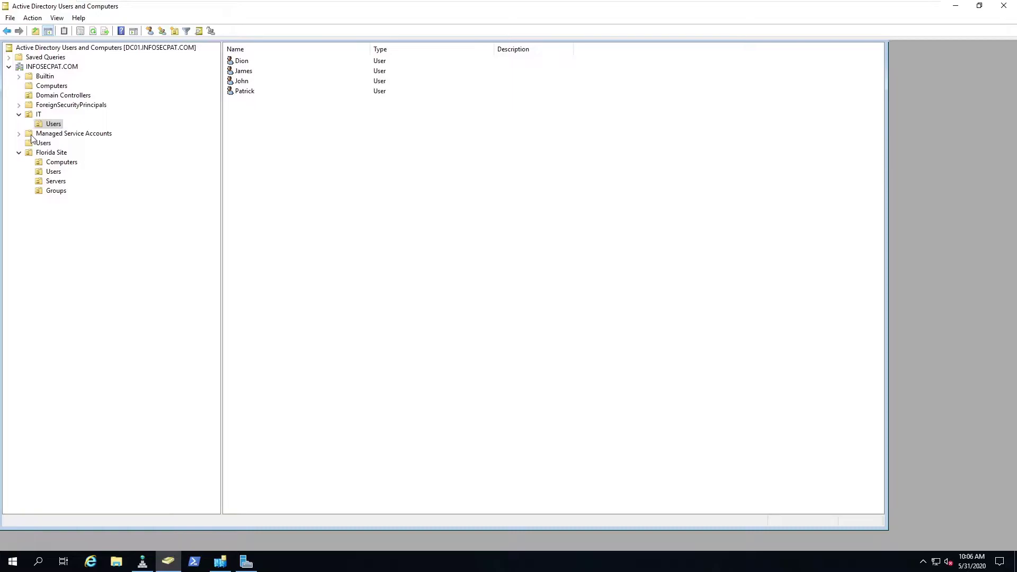
left_click(19, 115)
left_click(19, 143)
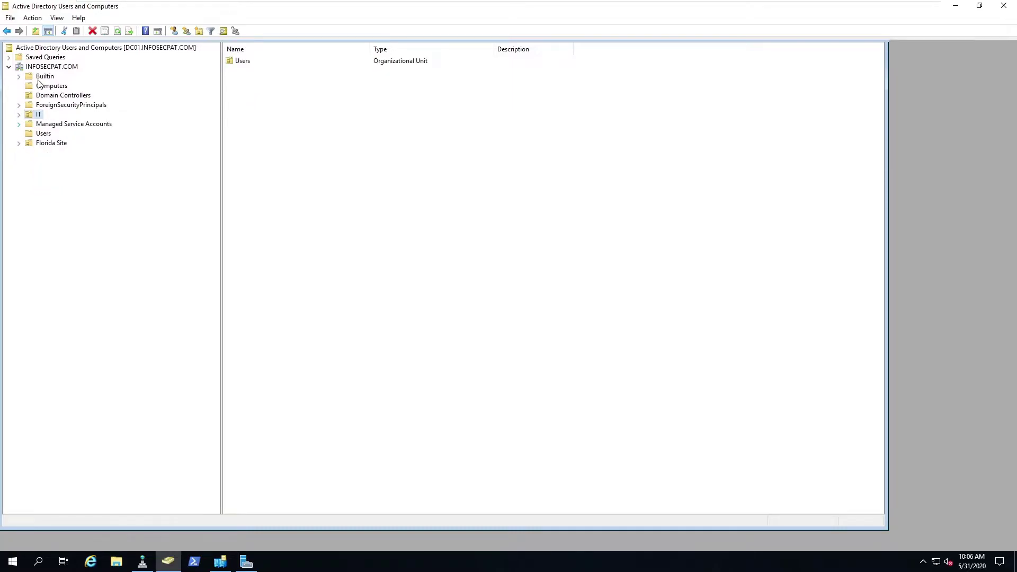
left_click(49, 67)
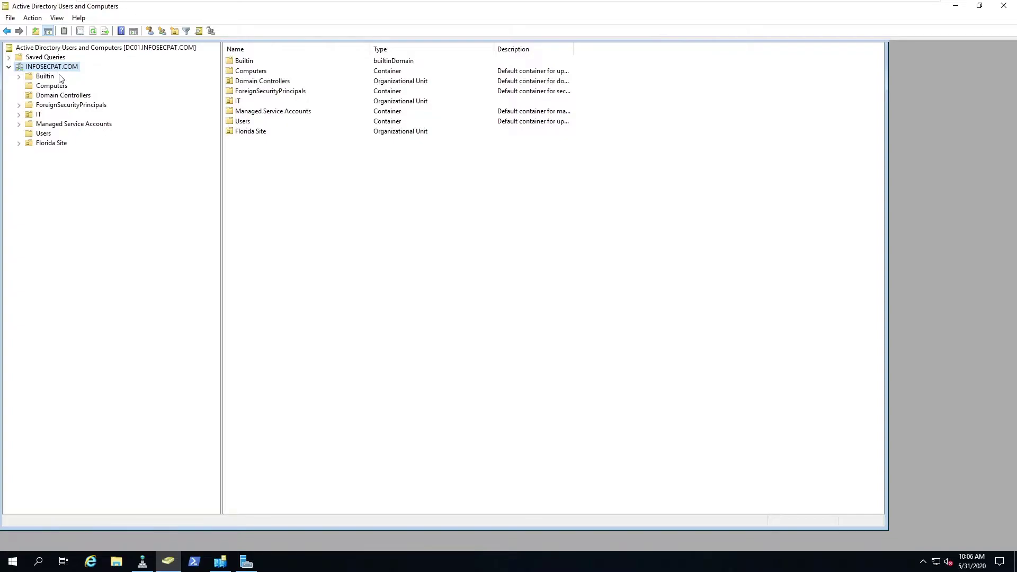
Step: Open Florida Site to review its child OUs, then return to the INFOSECPAT.COM domain
right_click(269, 185)
left_click(250, 177)
left_click(238, 103)
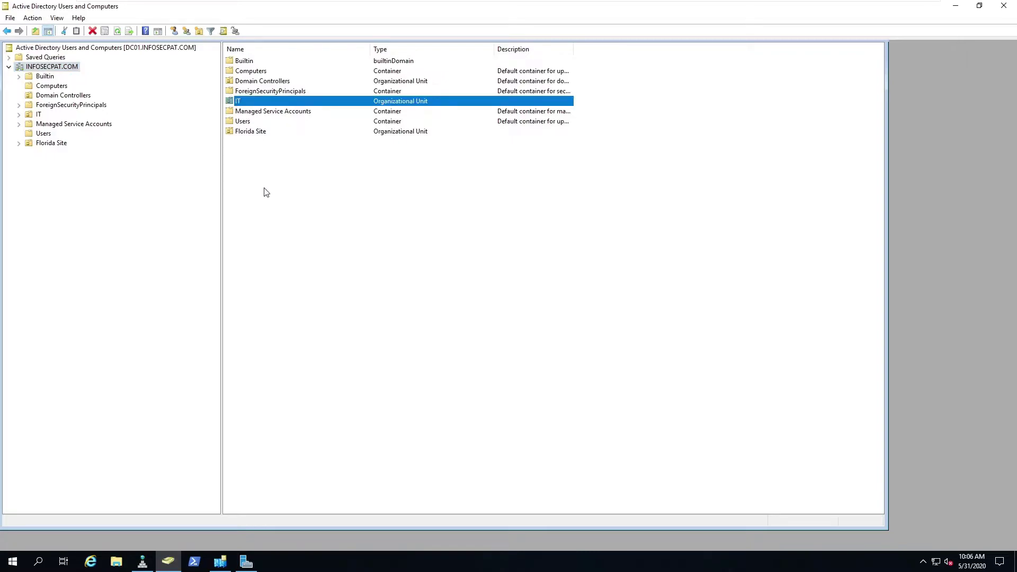
double_click(247, 132)
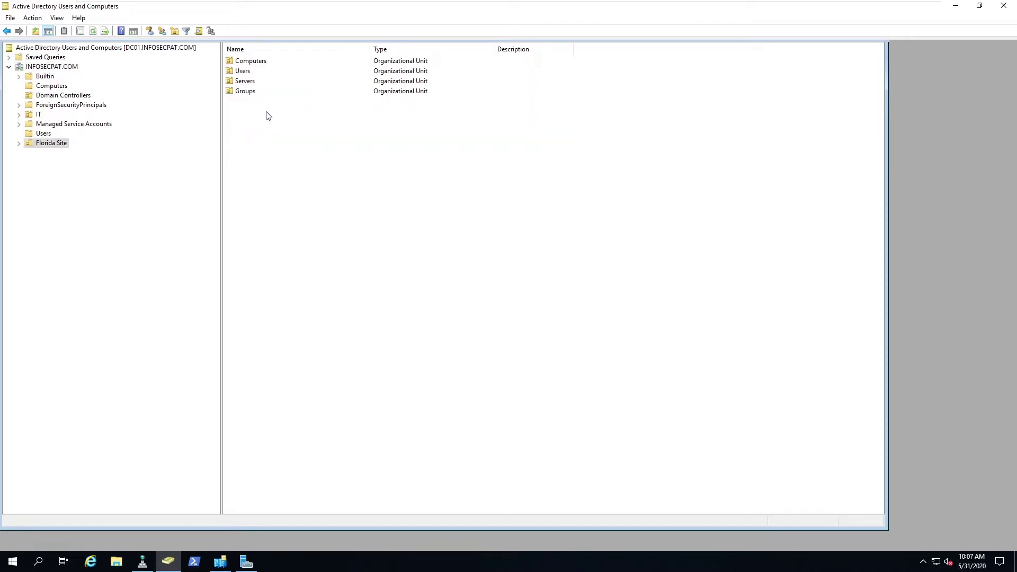
left_click(50, 68)
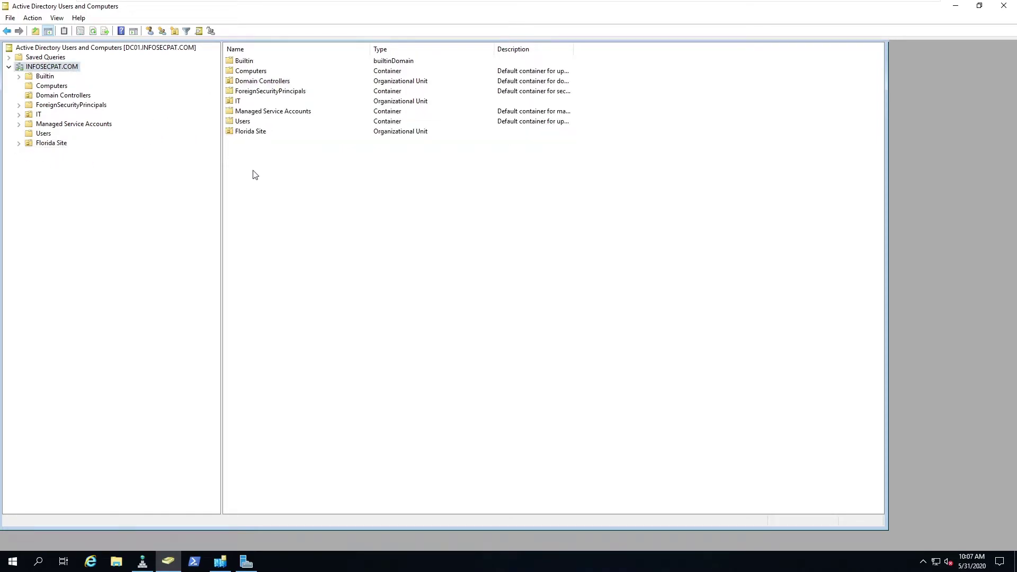
Step: Add a New York organizational unit to INFOSECPAT.COM, then view Florida Site's OUs for comparison
right_click(268, 194)
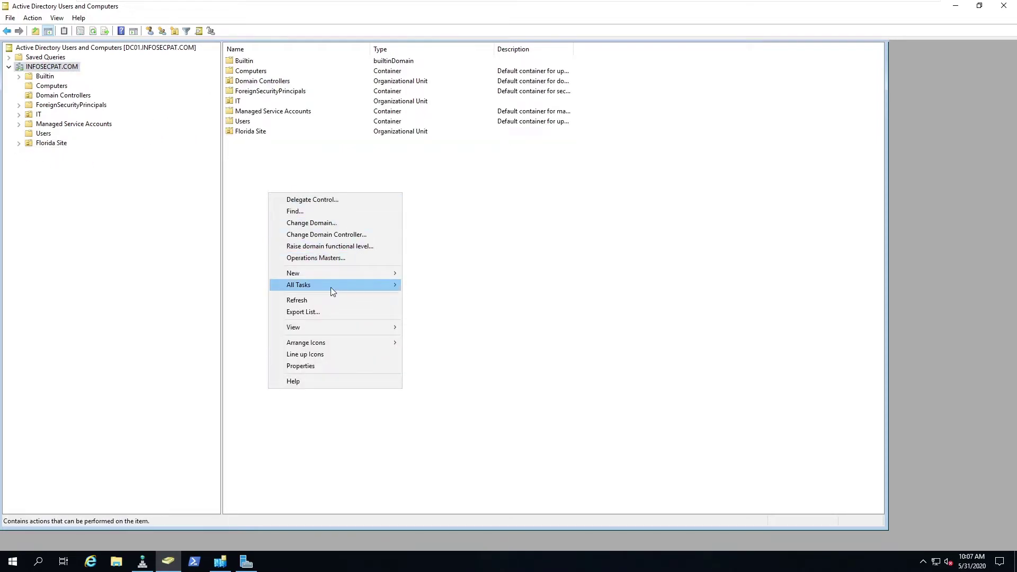
mouse_move(348, 275)
left_click(434, 354)
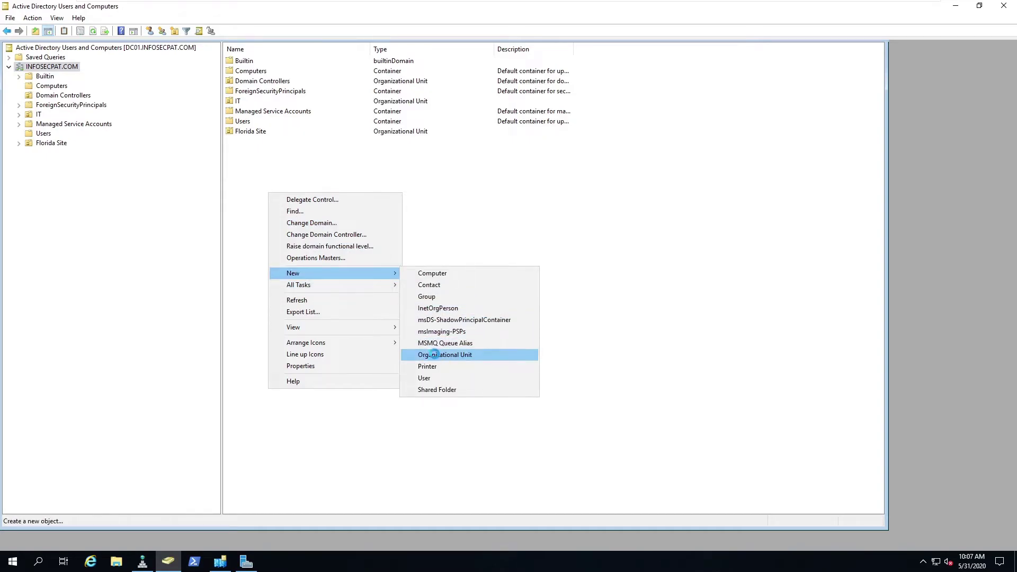
type("New York")
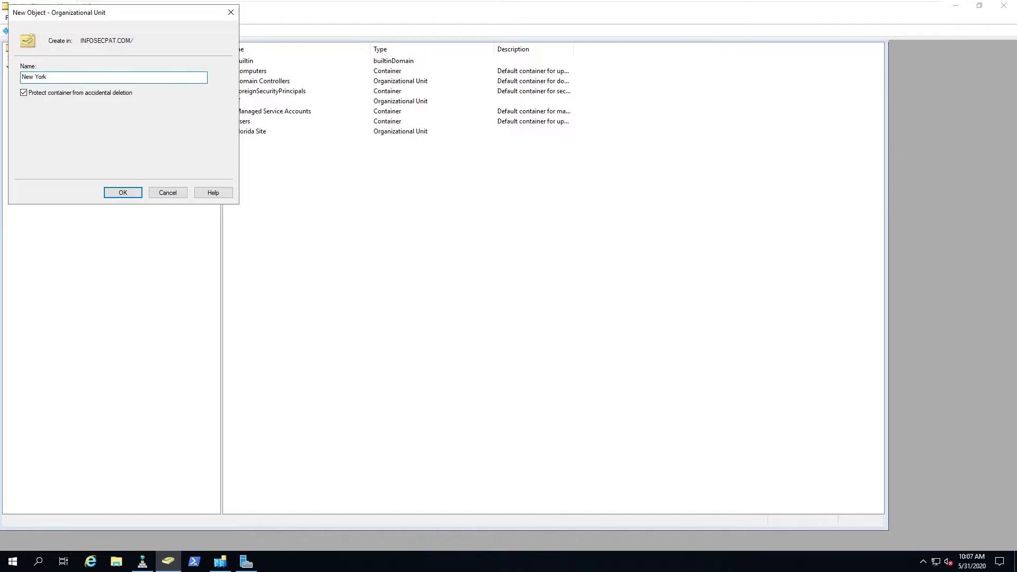
key("Return")
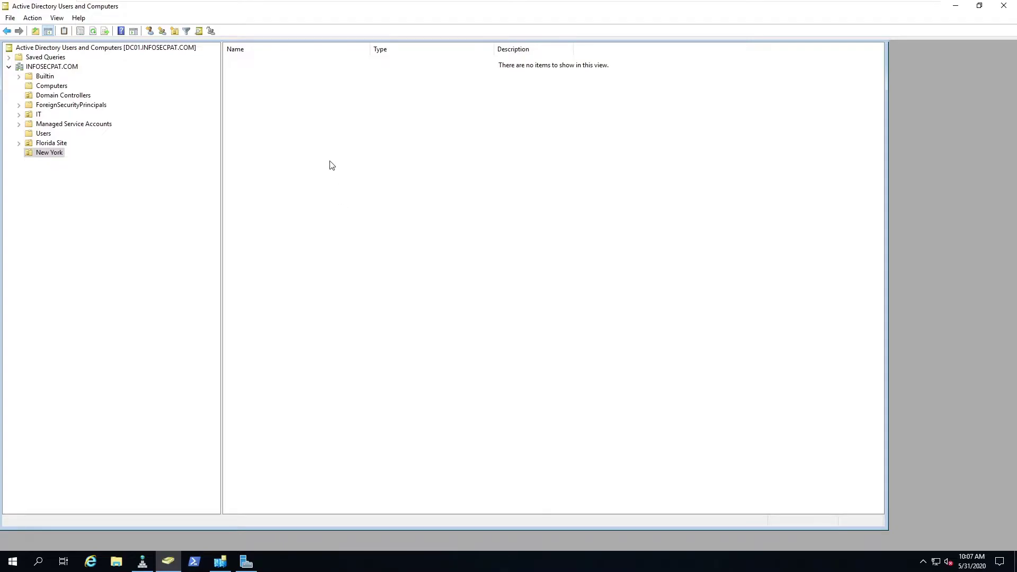
key("Up")
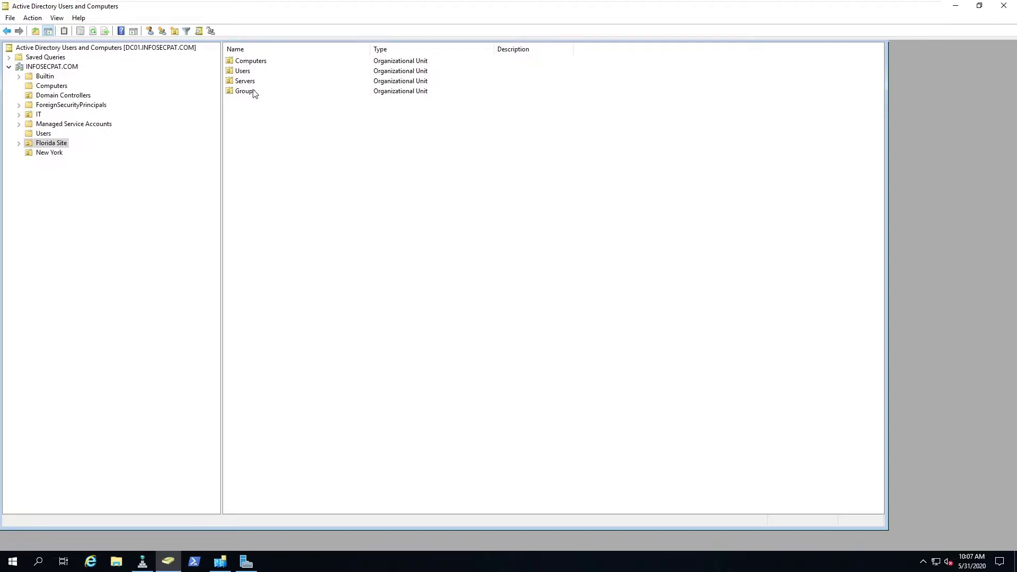
Step: Create Computers and Users organizational units inside New York
left_click(48, 153)
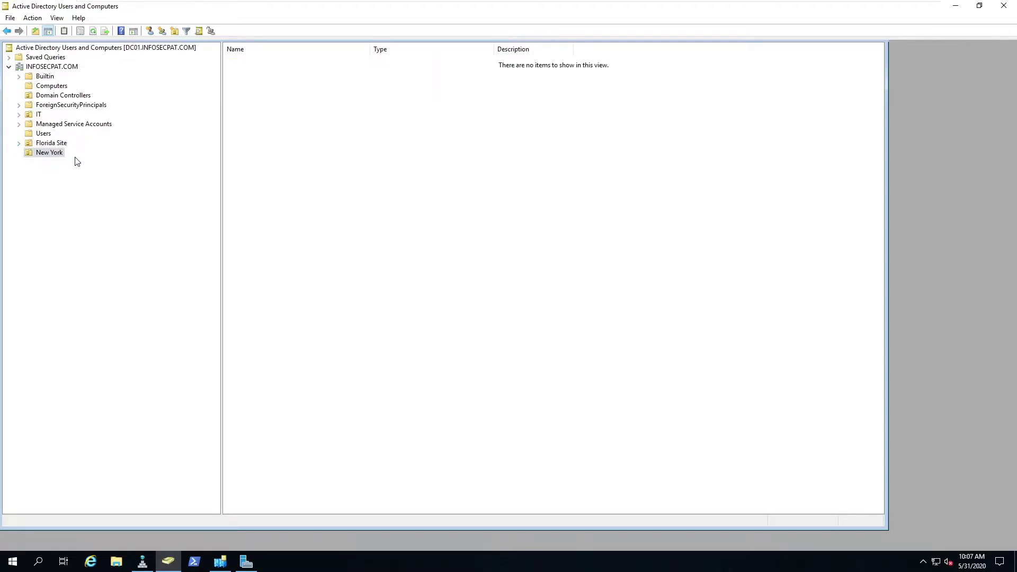
right_click(290, 119)
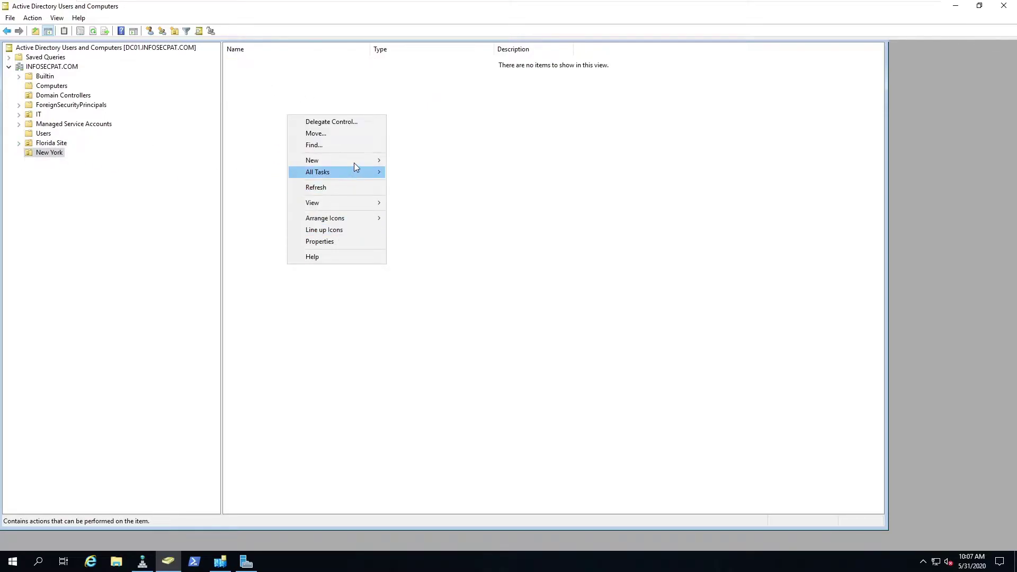
mouse_move(374, 163)
left_click(428, 242)
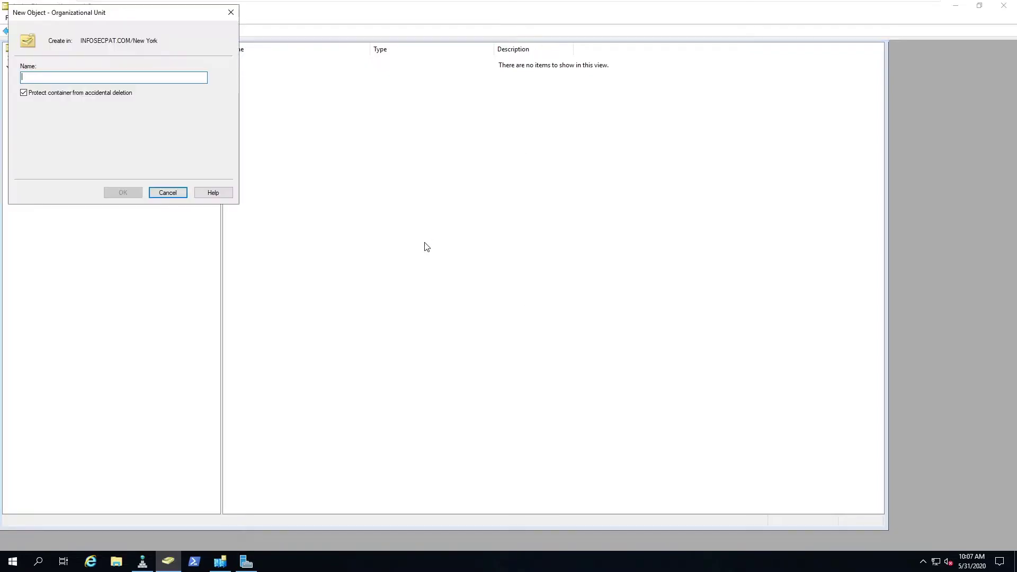
type("Coms")
key("Return")
left_click(57, 152)
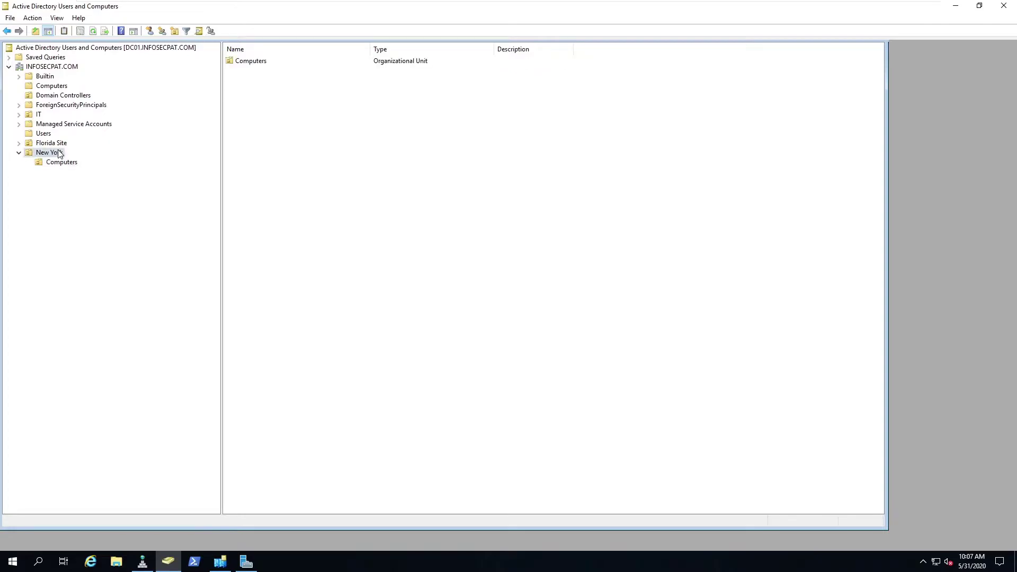
right_click(58, 152)
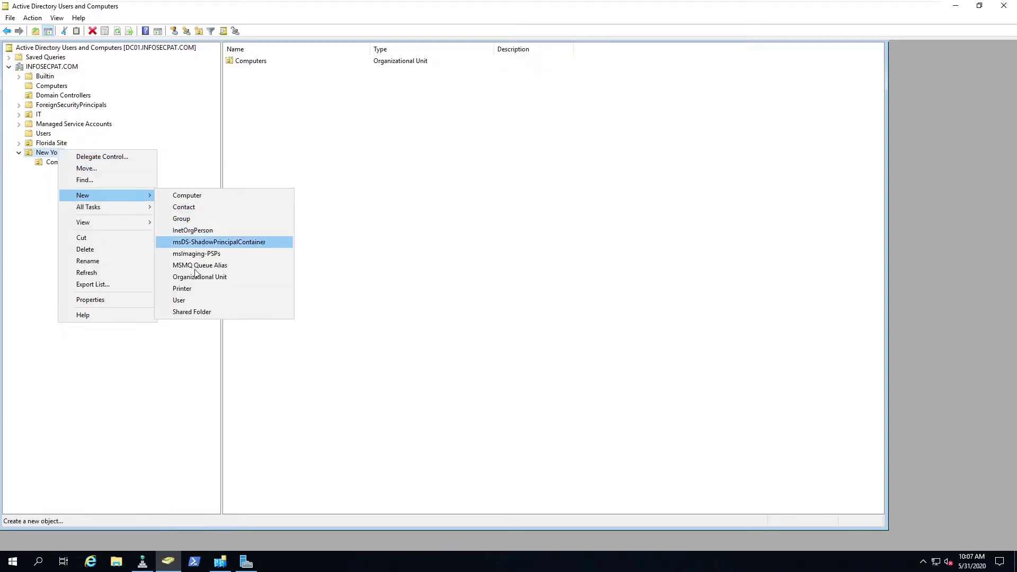
left_click(210, 279)
type("Users")
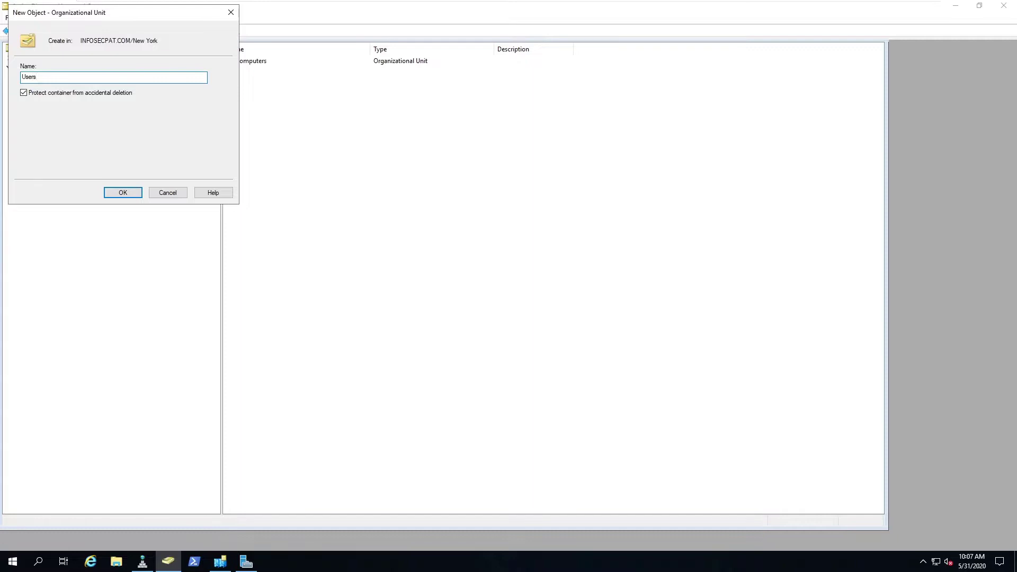
key("Return")
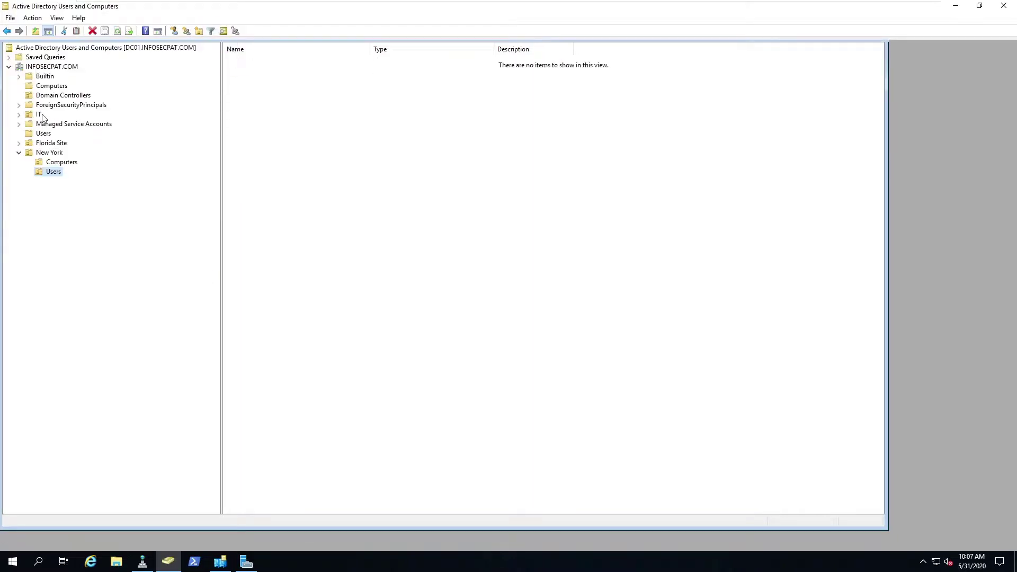
Step: Add Groups and Servers OUs to New York and view its four child OUs
right_click(49, 153)
mouse_move(107, 200)
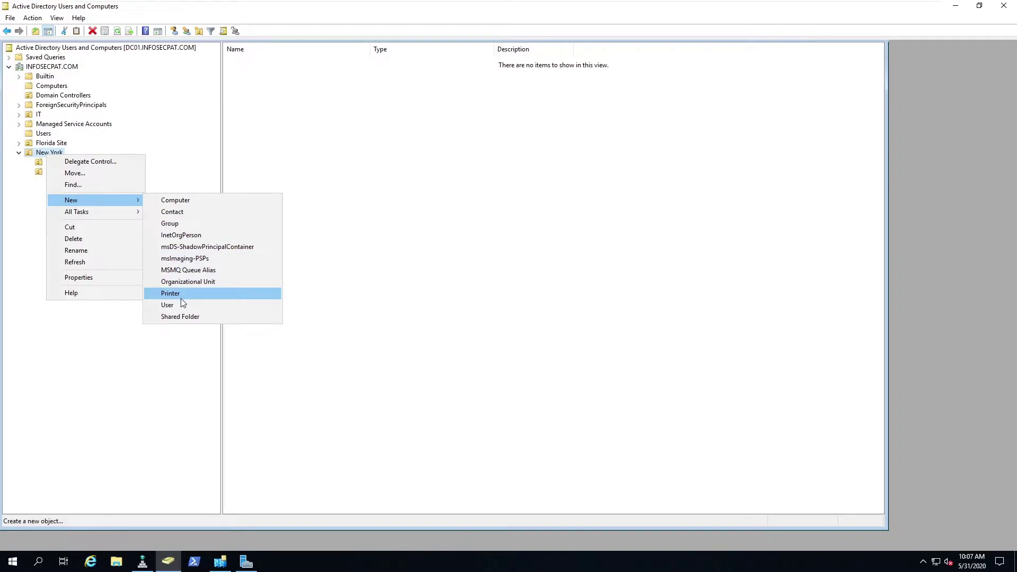
left_click(197, 281)
type("Groups")
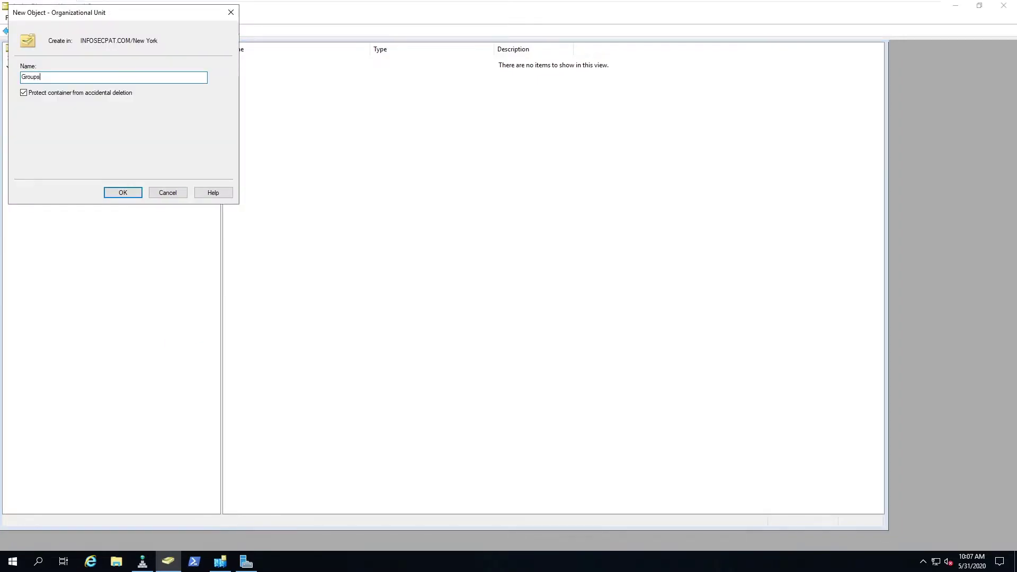
key("Return")
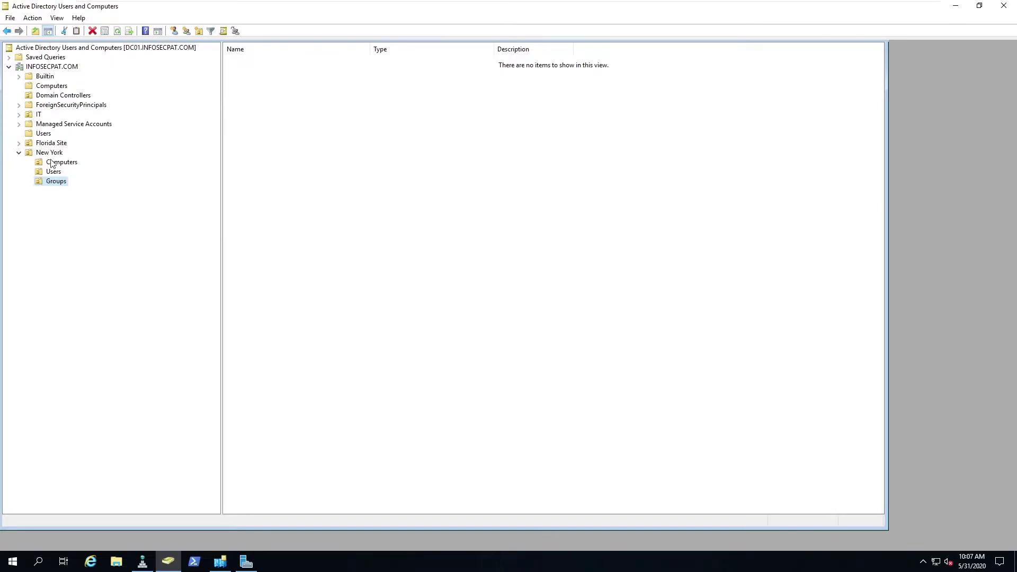
left_click(51, 144)
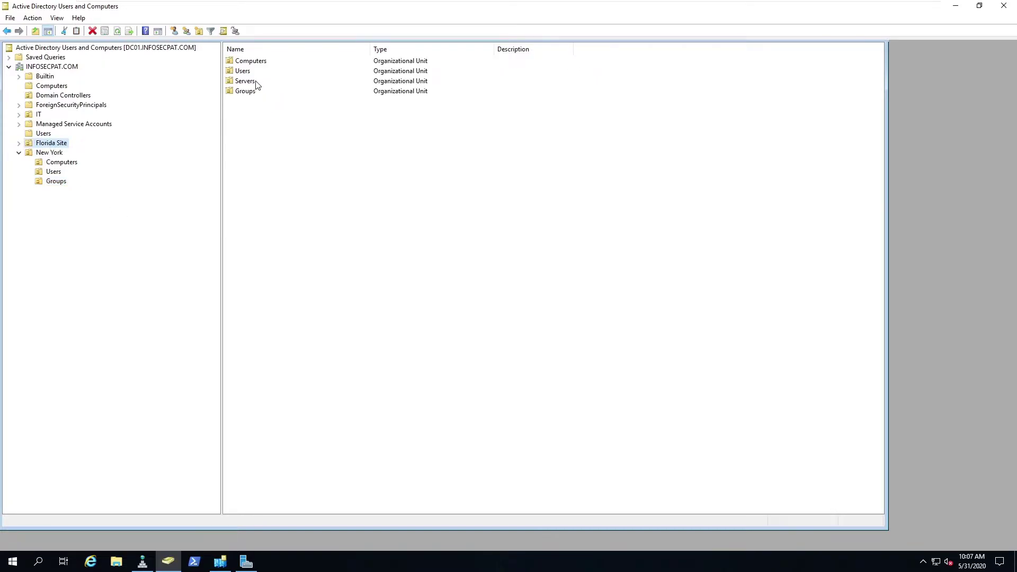
left_click(51, 153)
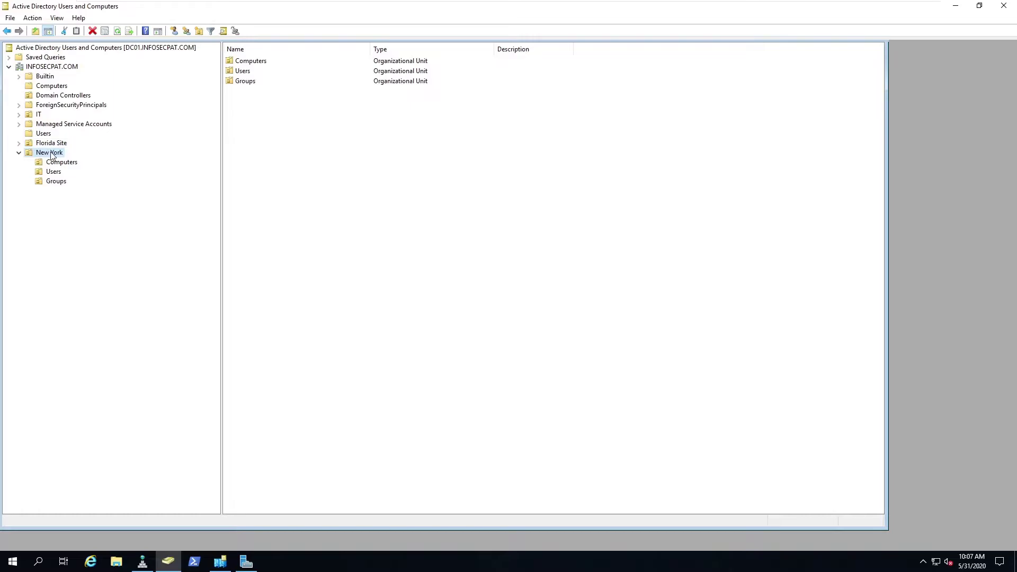
right_click(50, 153)
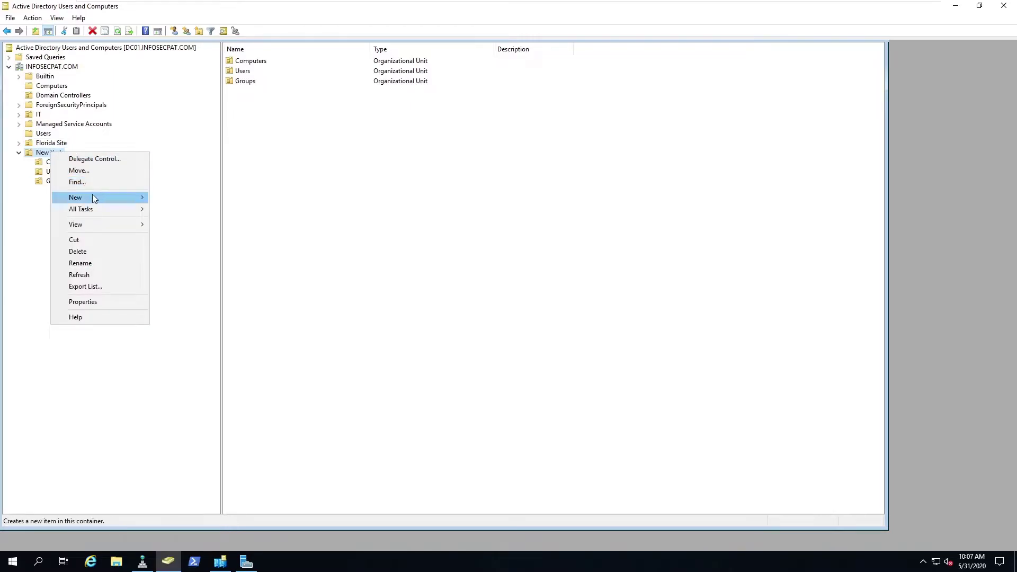
mouse_move(124, 199)
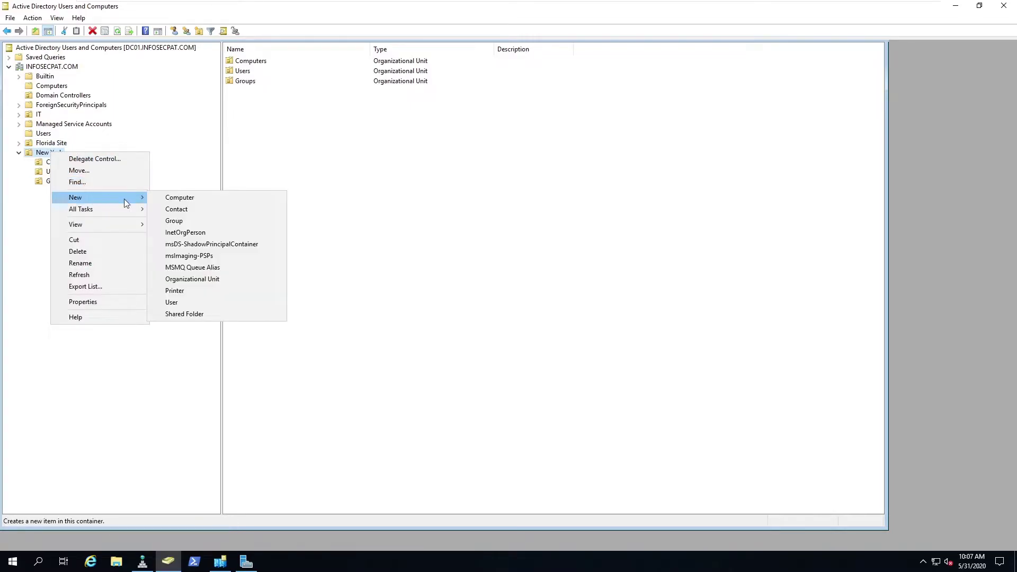
left_click(196, 279)
type("Servers")
key("Return")
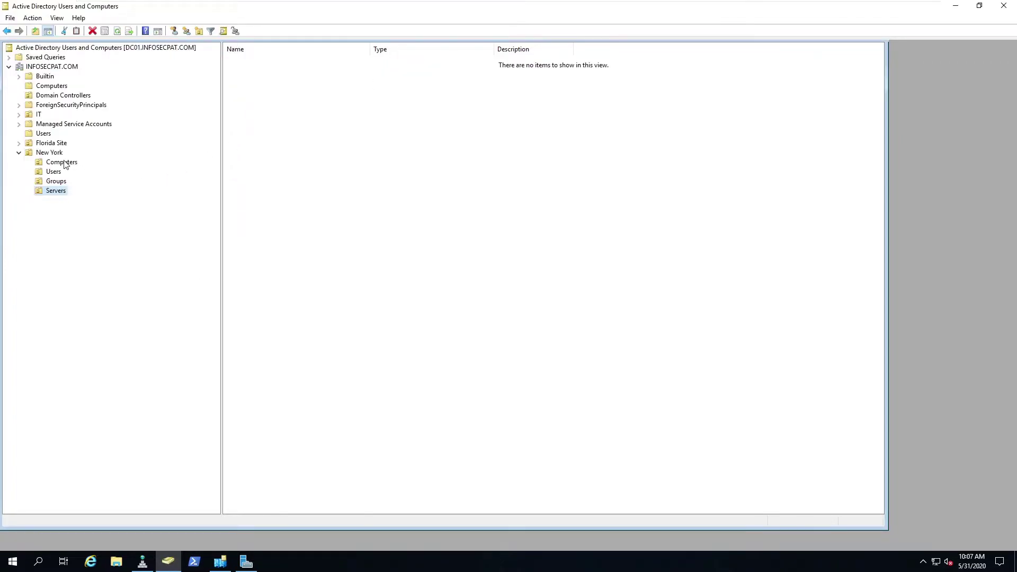
left_click(53, 153)
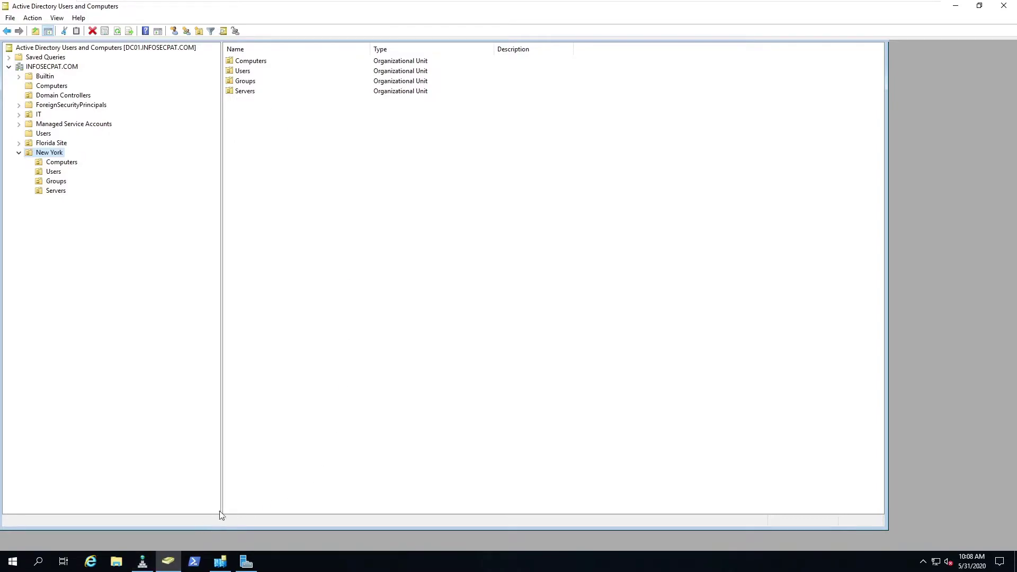
left_click(322, 207)
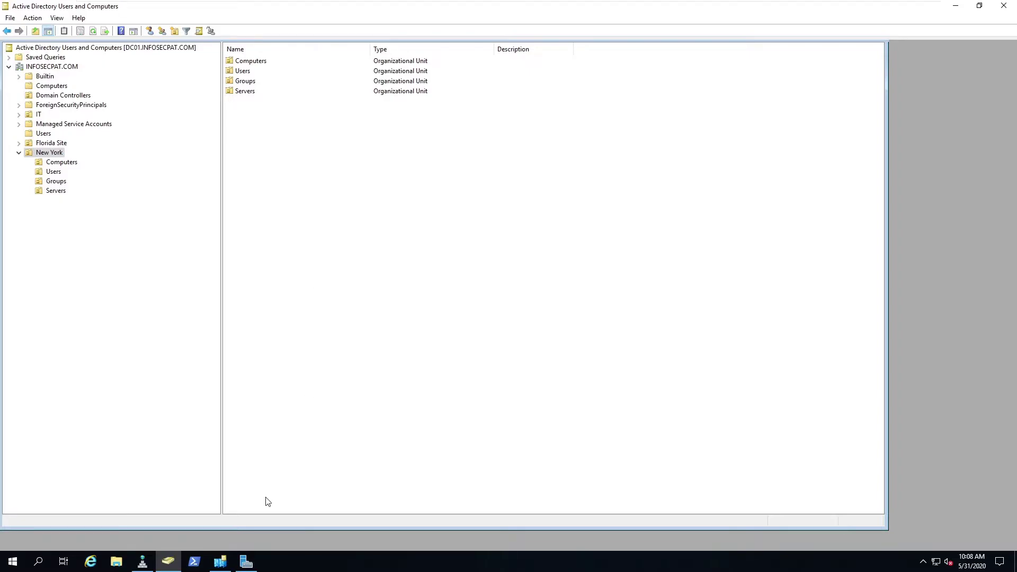
Step: Launch Group Policy Management by searching 'group' from the Start menu
right_click(5, 563)
left_click(5, 563)
left_click(6, 566)
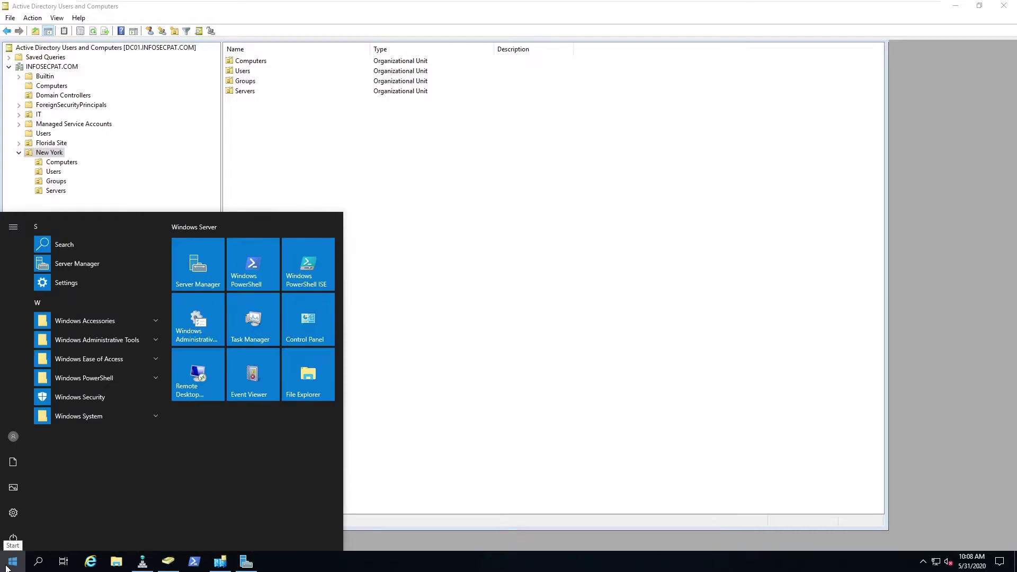
left_click(5, 565)
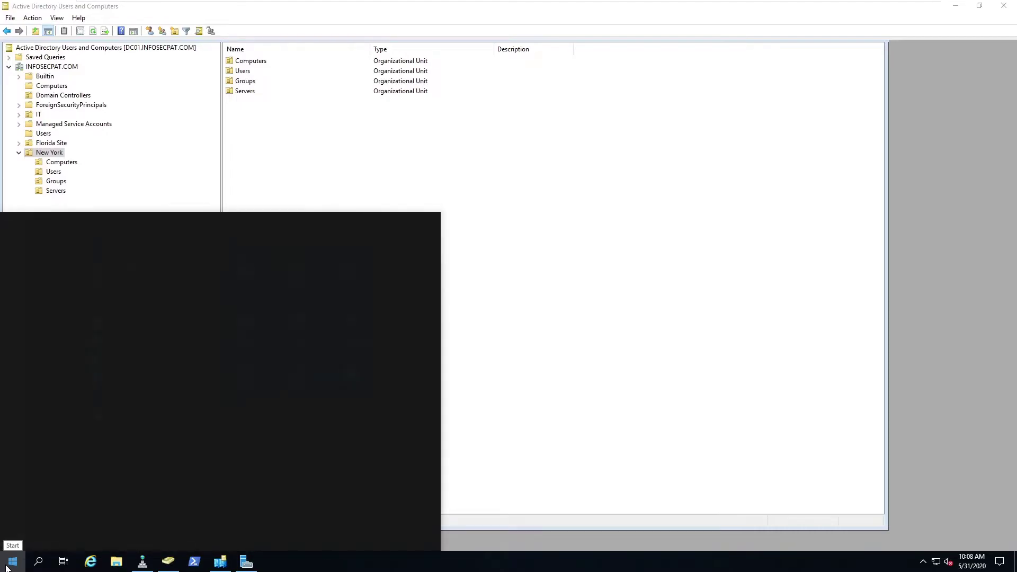
type("gro")
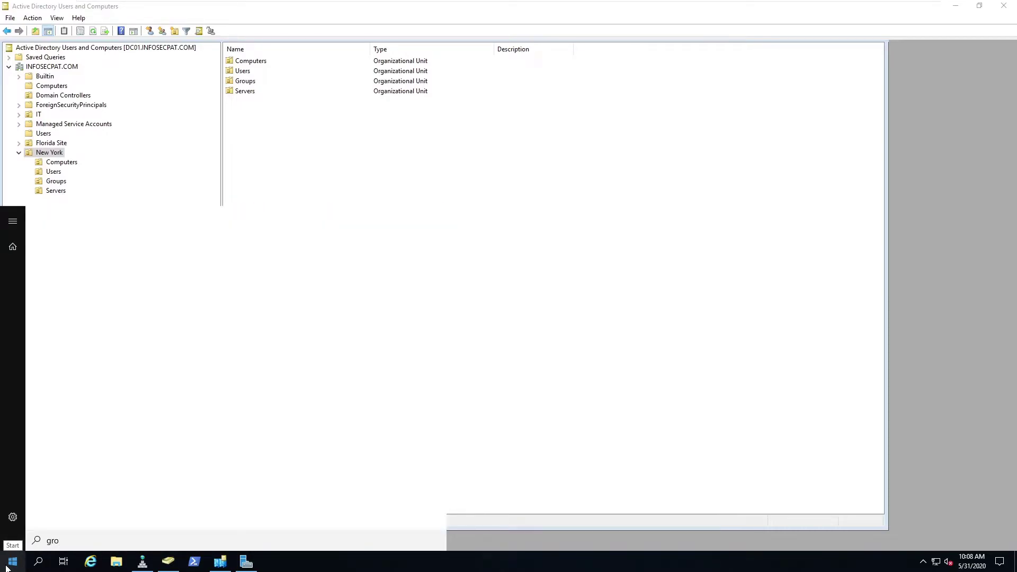
type("uo")
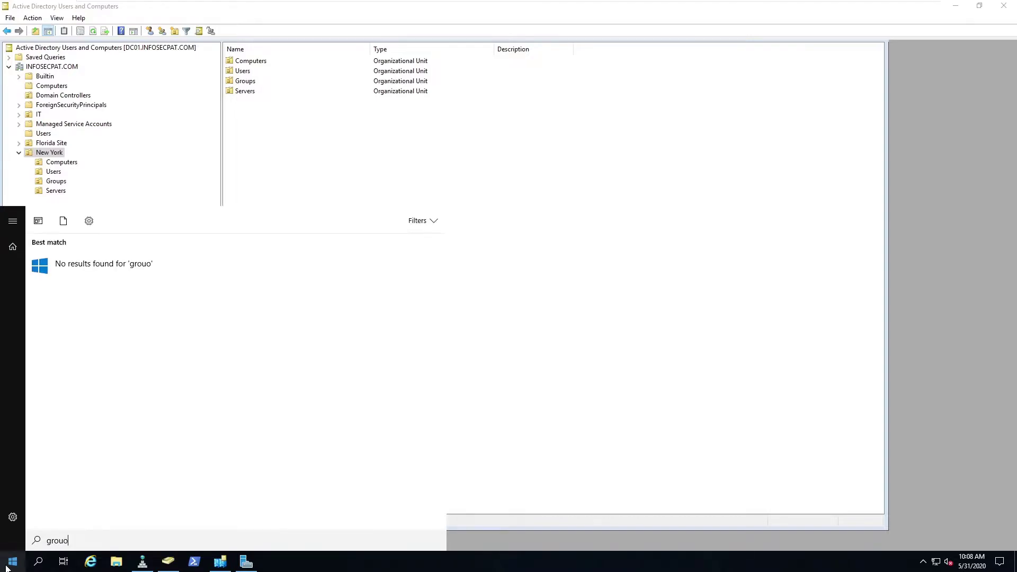
key("BackSpace")
type("p")
key("Return")
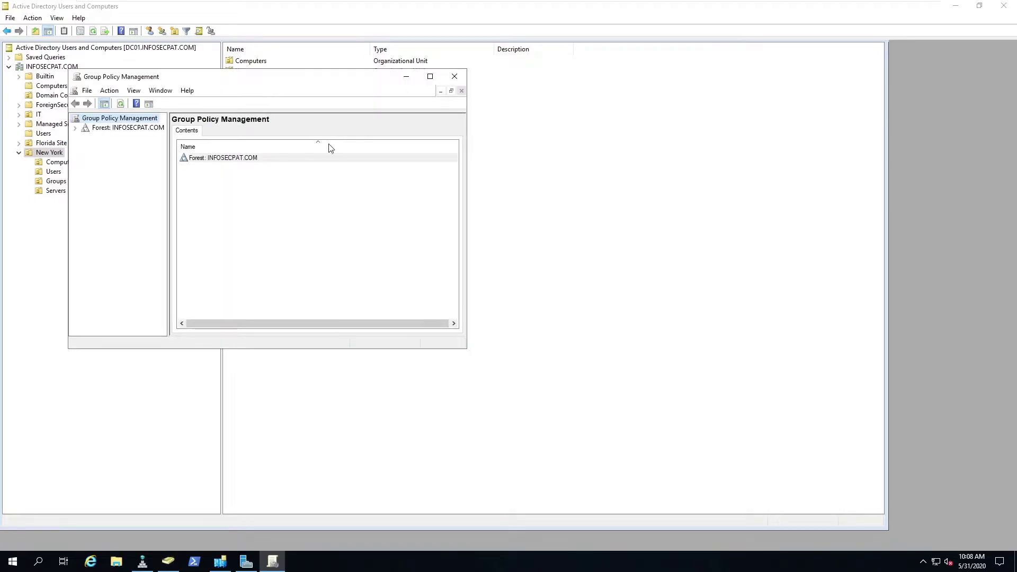
Step: Maximize the console and expand Forest > Domains > INFOSECPAT.COM > New York, selecting Computers
double_click(331, 78)
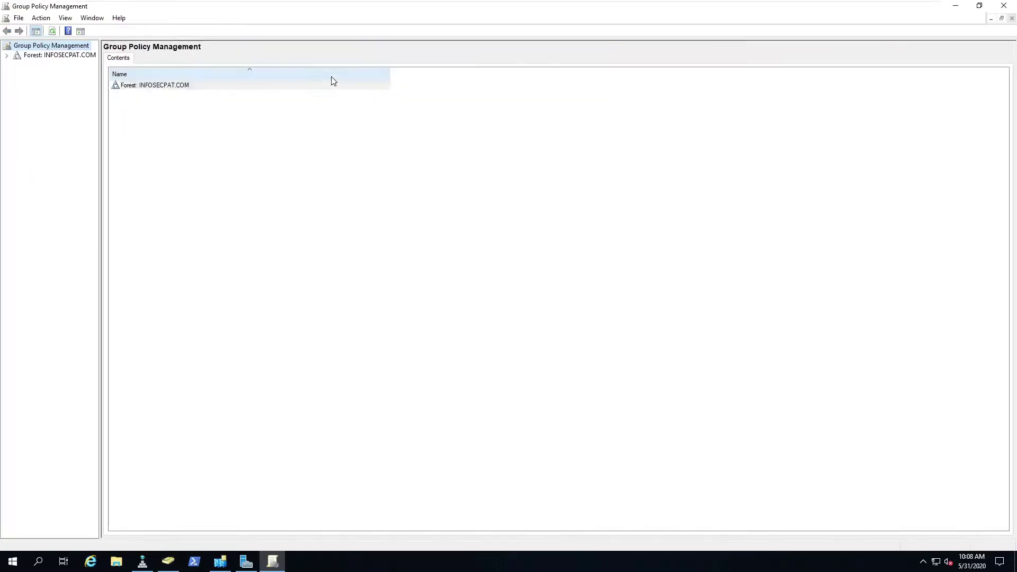
left_click(58, 56)
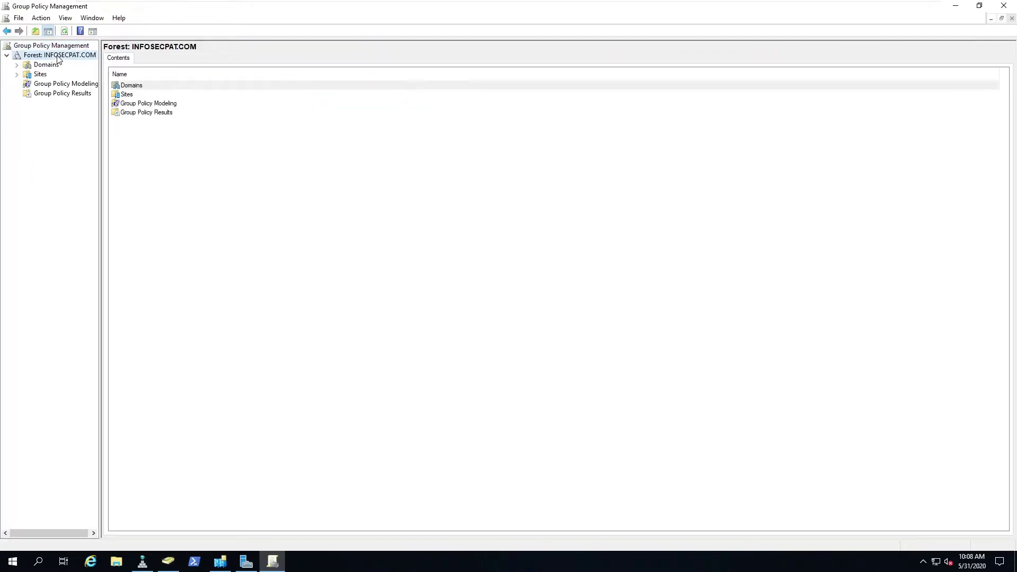
left_click(17, 65)
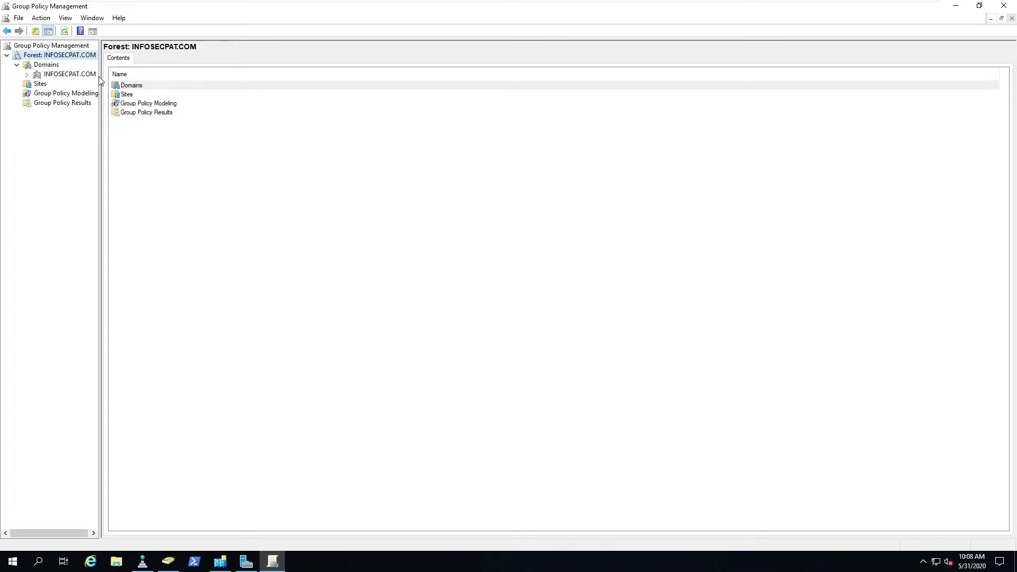
left_click_drag(100, 76, 165, 79)
left_click(48, 75)
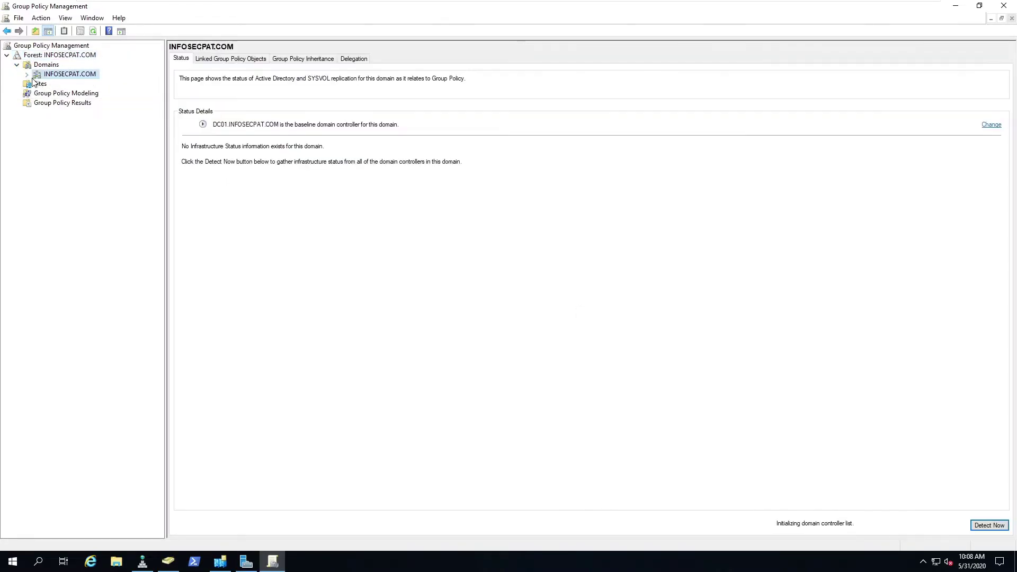
left_click(27, 75)
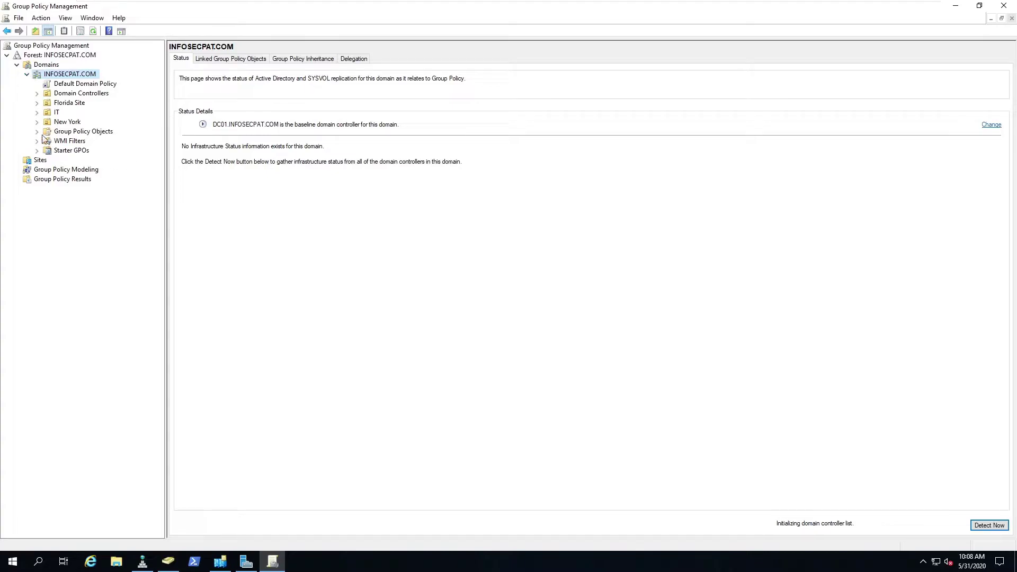
left_click(68, 102)
left_click(47, 113)
left_click(63, 122)
left_click(37, 122)
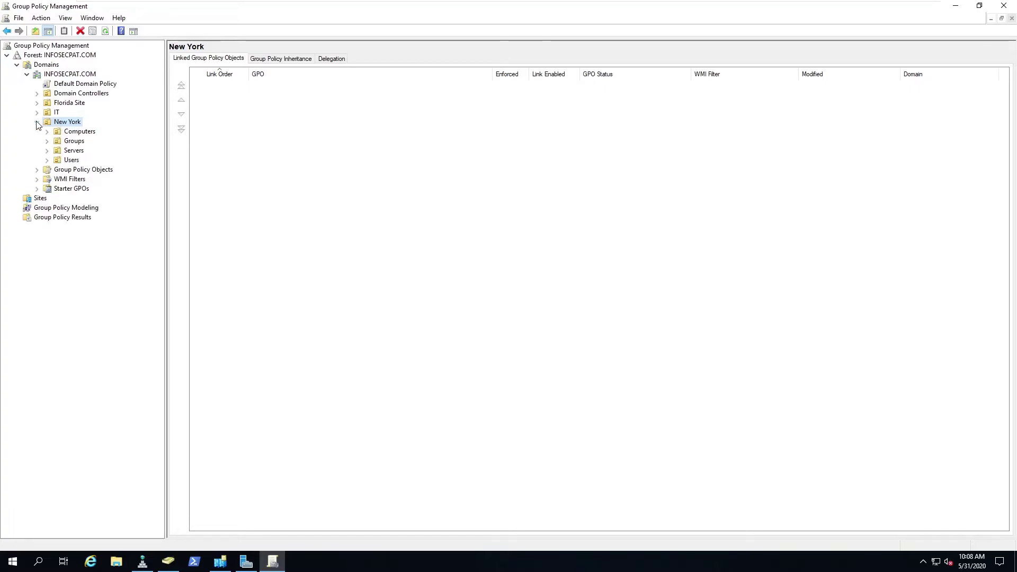
left_click(76, 133)
left_click(281, 175)
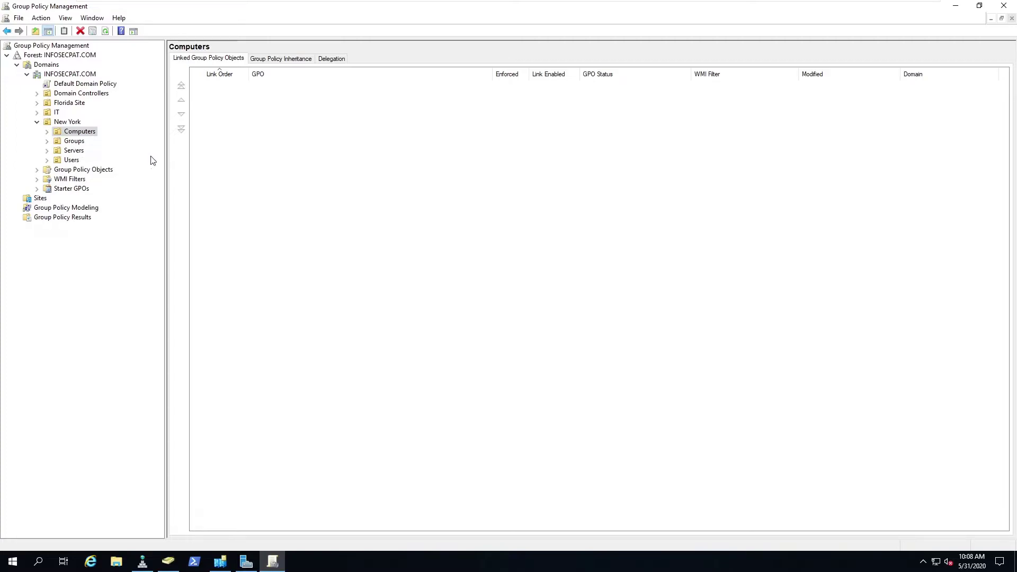
right_click(68, 136)
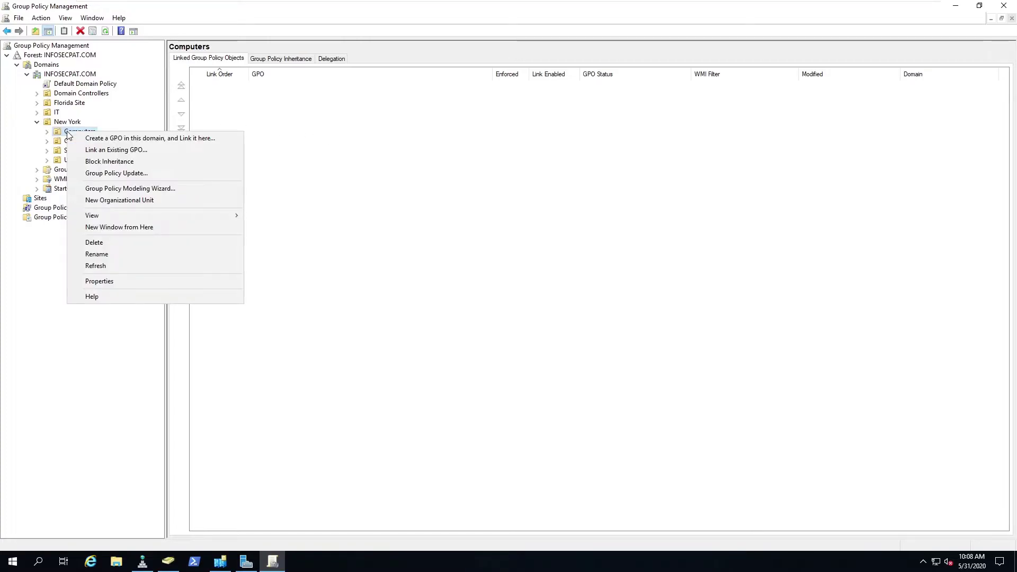
left_click(155, 138)
left_click(563, 292)
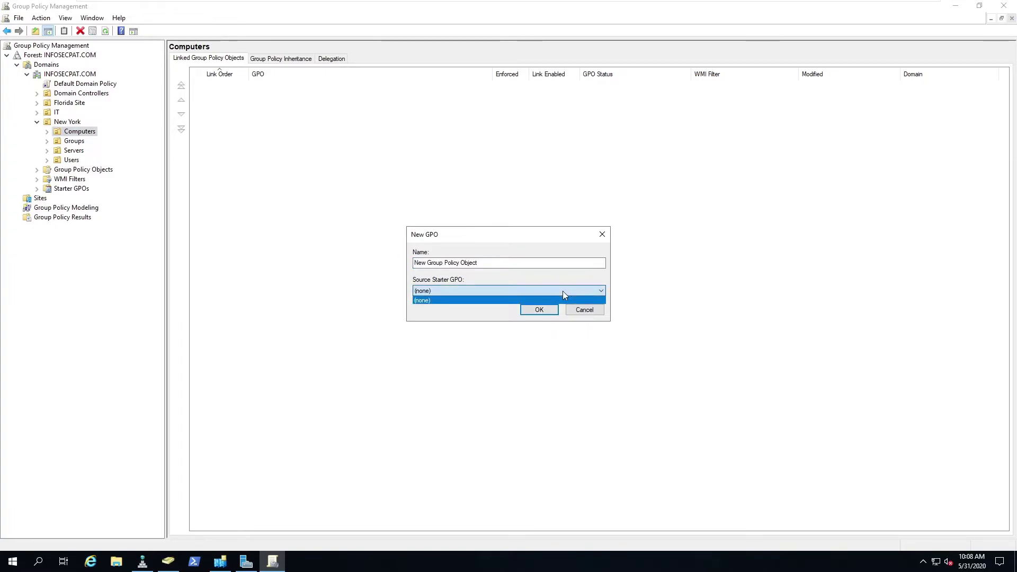
left_click(590, 311)
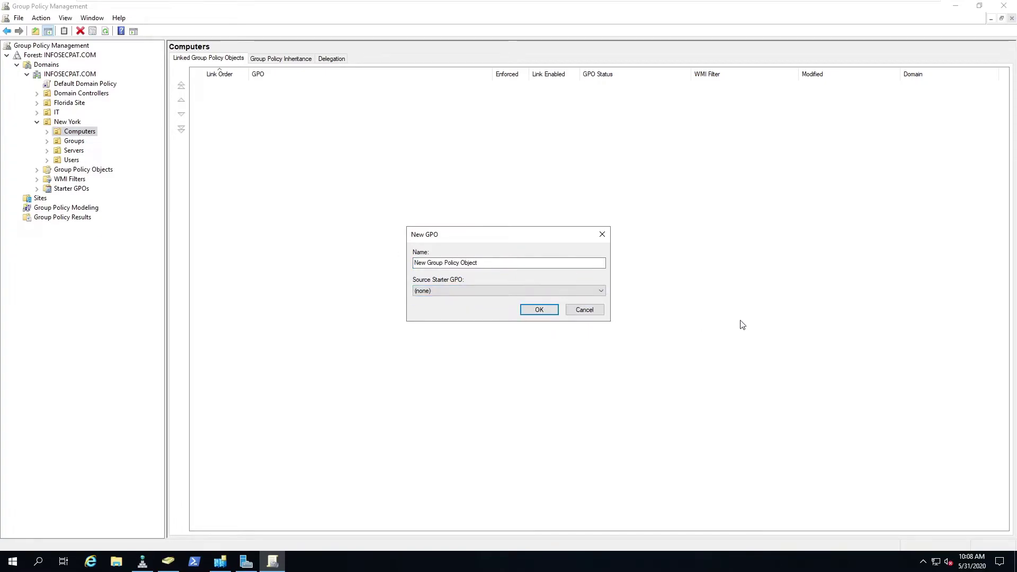
left_click(589, 313)
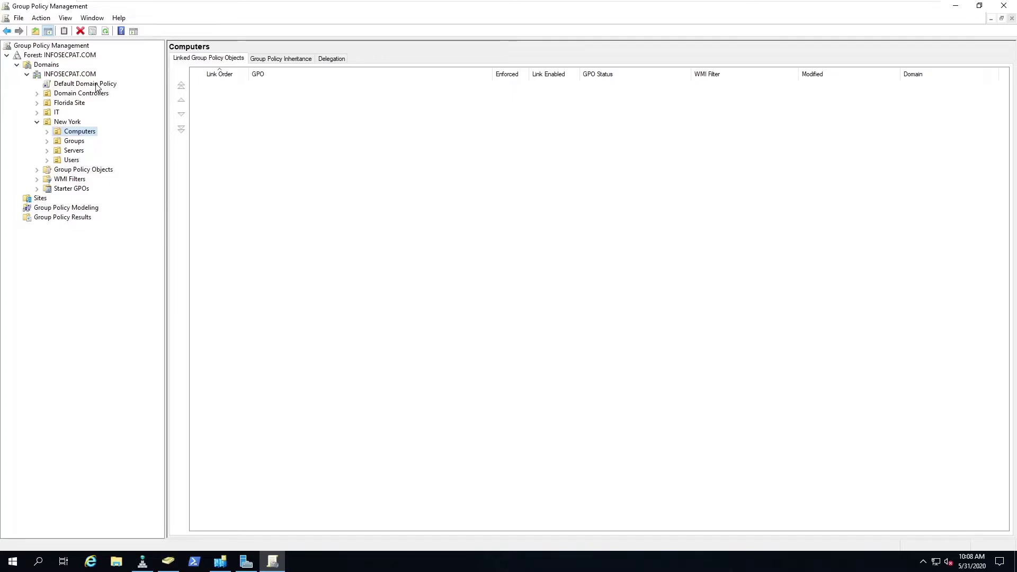
left_click(70, 171)
Step: Open Default Domain Controllers Policy from Group Policy Objects, accepting the SYSVOL fix, and show its Settings
left_click(37, 170)
left_click(98, 188)
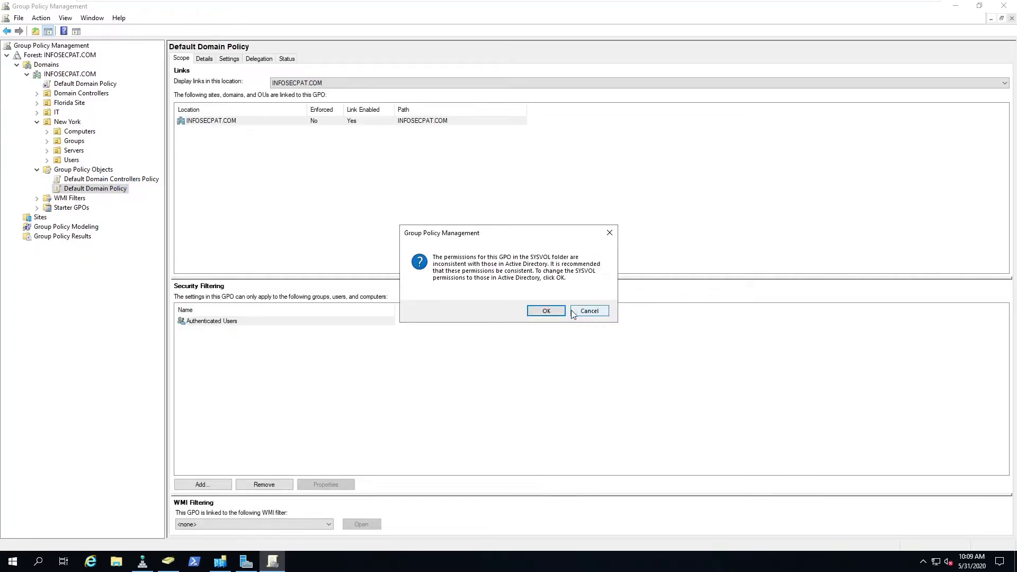
left_click(578, 311)
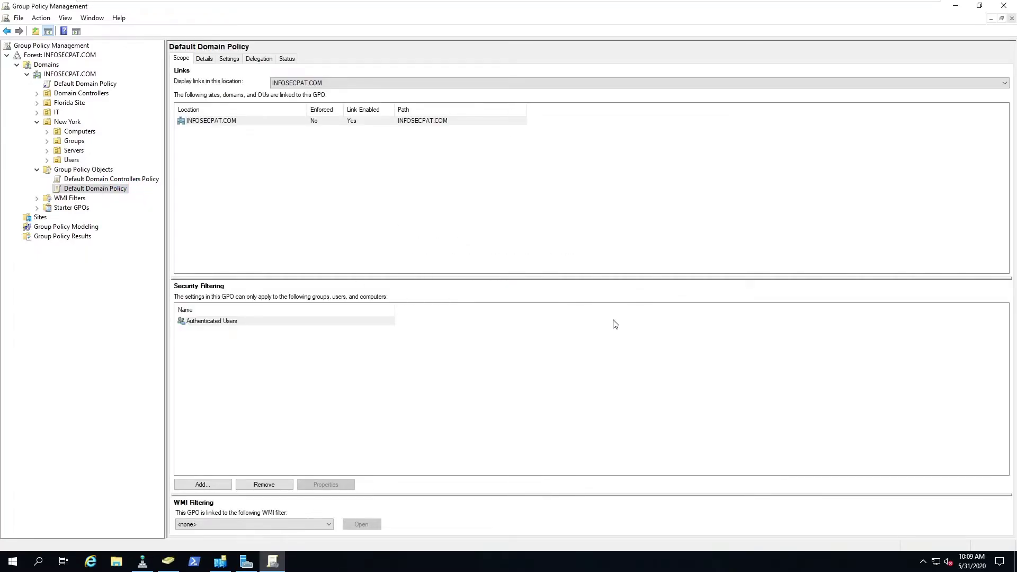
left_click(135, 179)
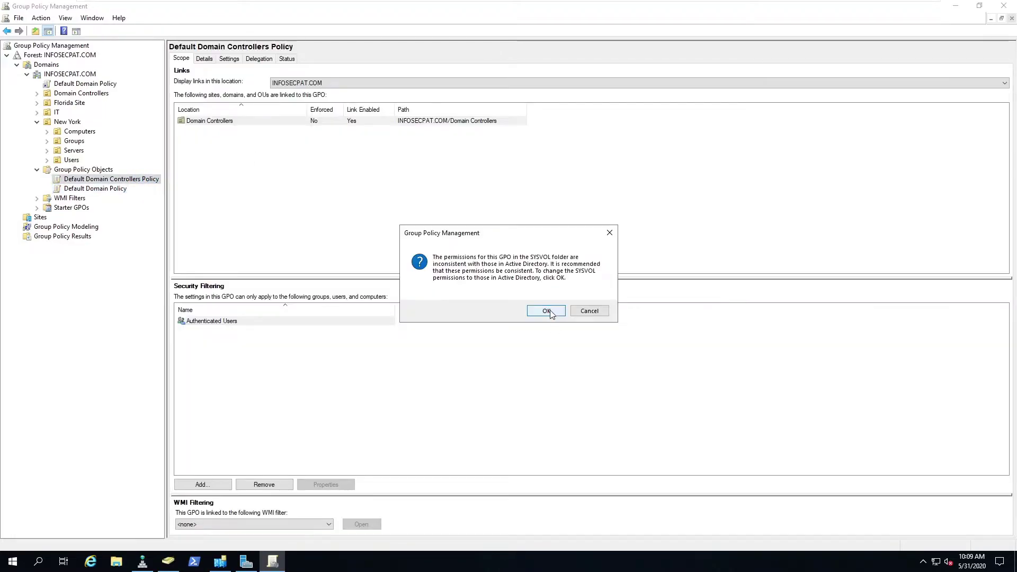
left_click(549, 311)
left_click(229, 59)
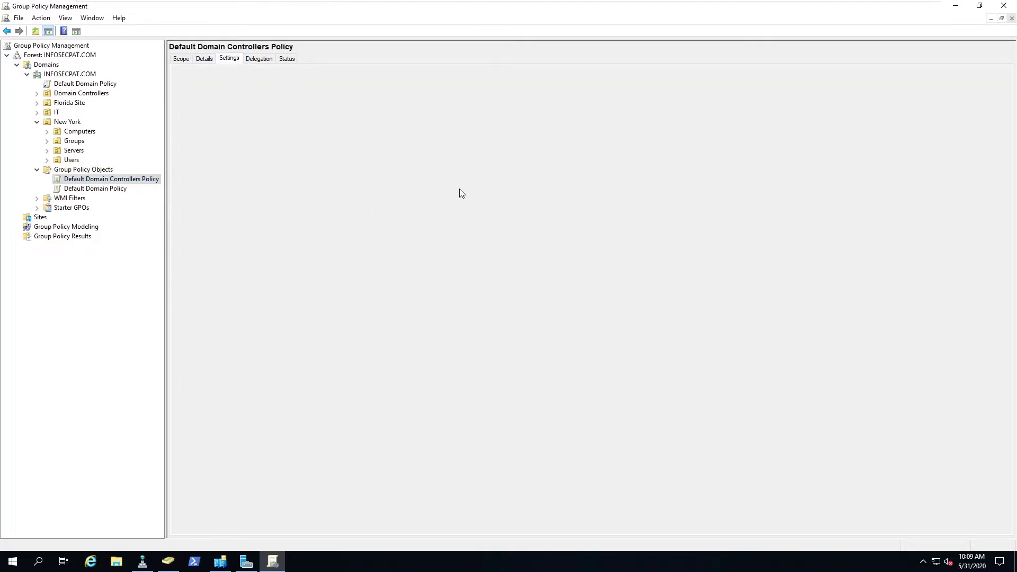
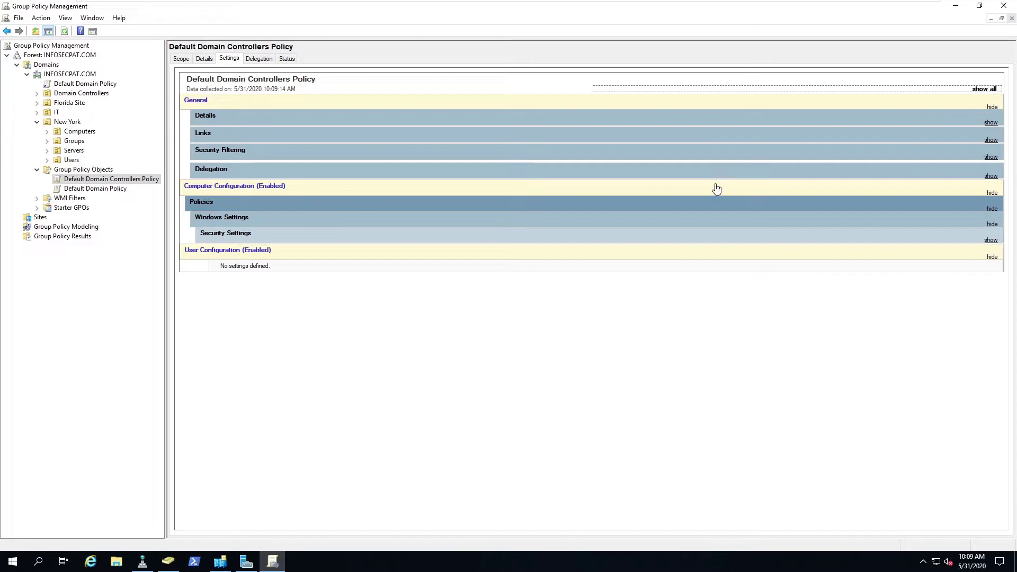
Step: Expand all sections of the GPO settings report and scroll through it
left_click(982, 90)
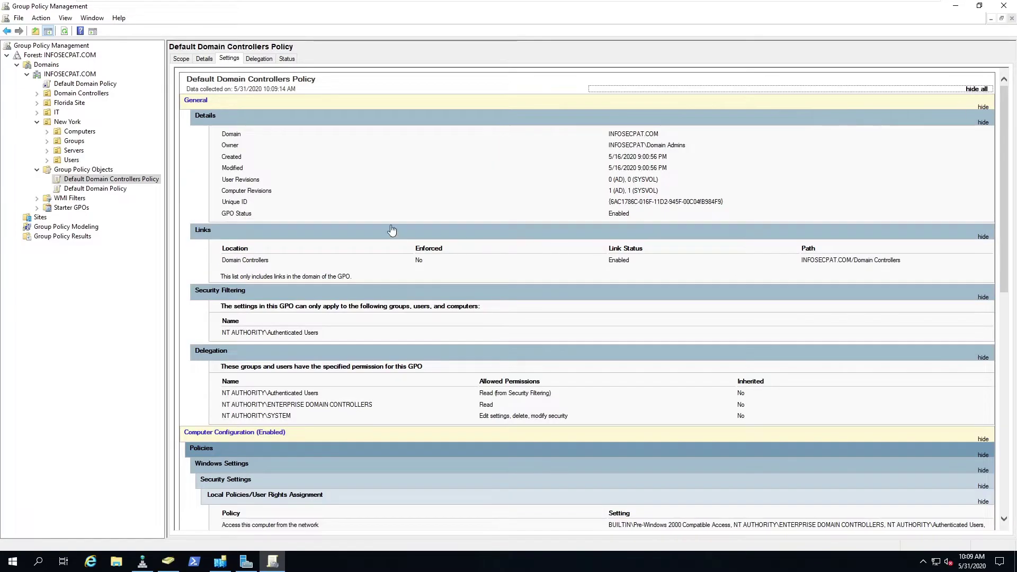
scroll(336, 204, "down", 2)
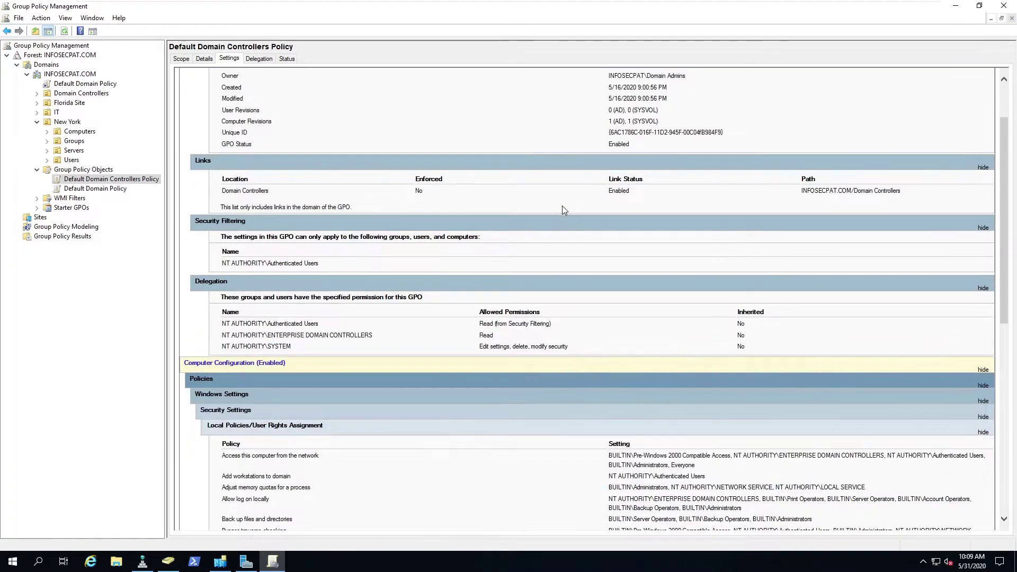
scroll(540, 246, "down", 3)
scroll(466, 381, "down", 5)
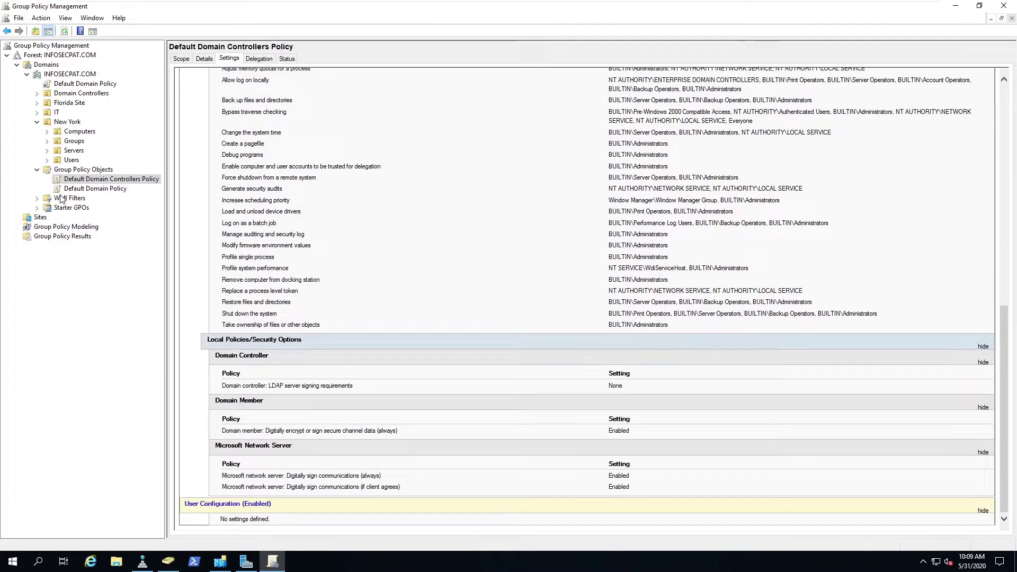
Step: Review all GPOs and the links on Domain Controllers, Florida Site and New York, then minimize the console
left_click(85, 189)
left_click(89, 171)
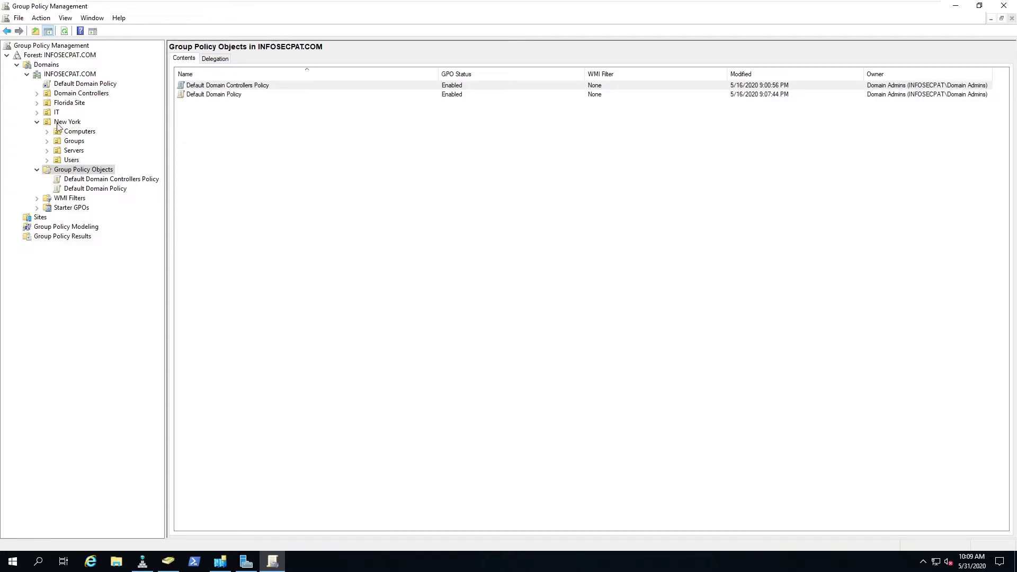
left_click(54, 95)
left_click(50, 103)
left_click(48, 122)
left_click(37, 122)
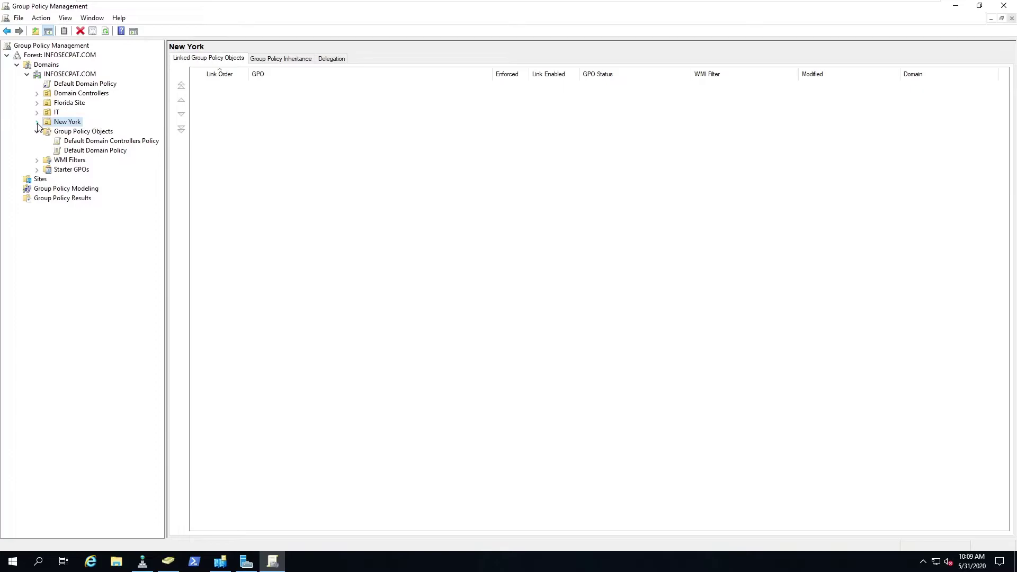
left_click(955, 6)
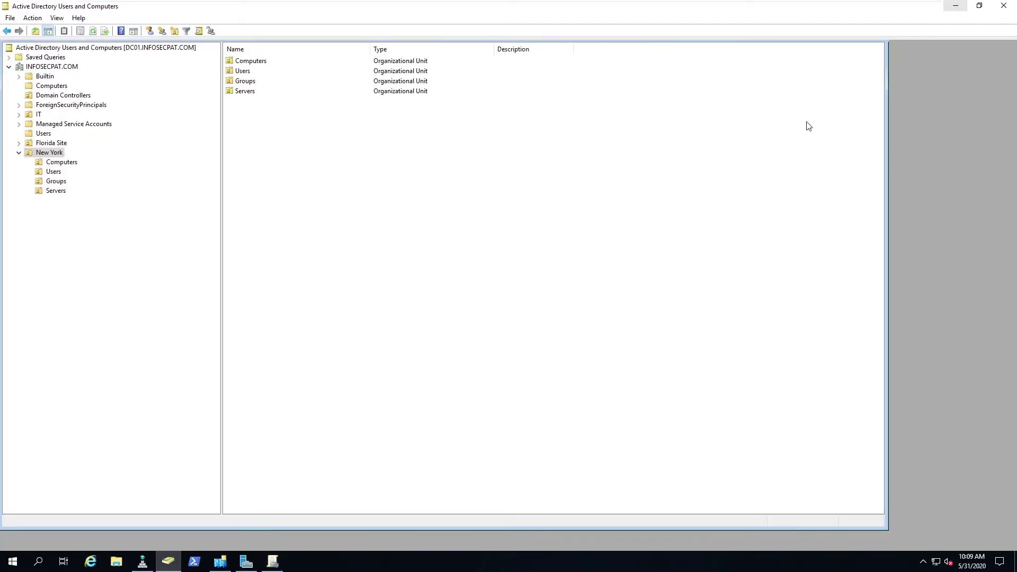
left_click(60, 105)
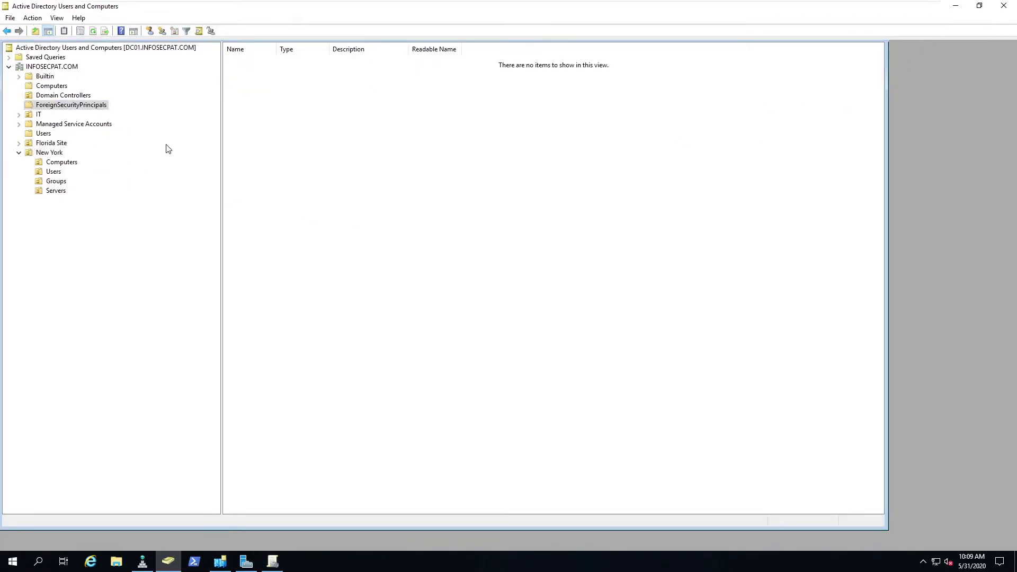
left_click(59, 125)
left_click(40, 135)
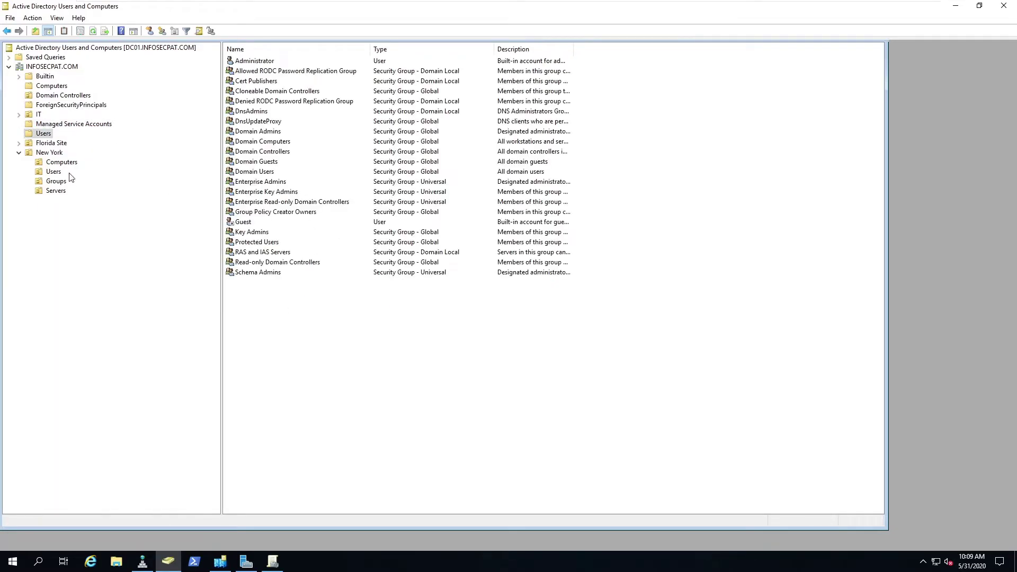
left_click(41, 135)
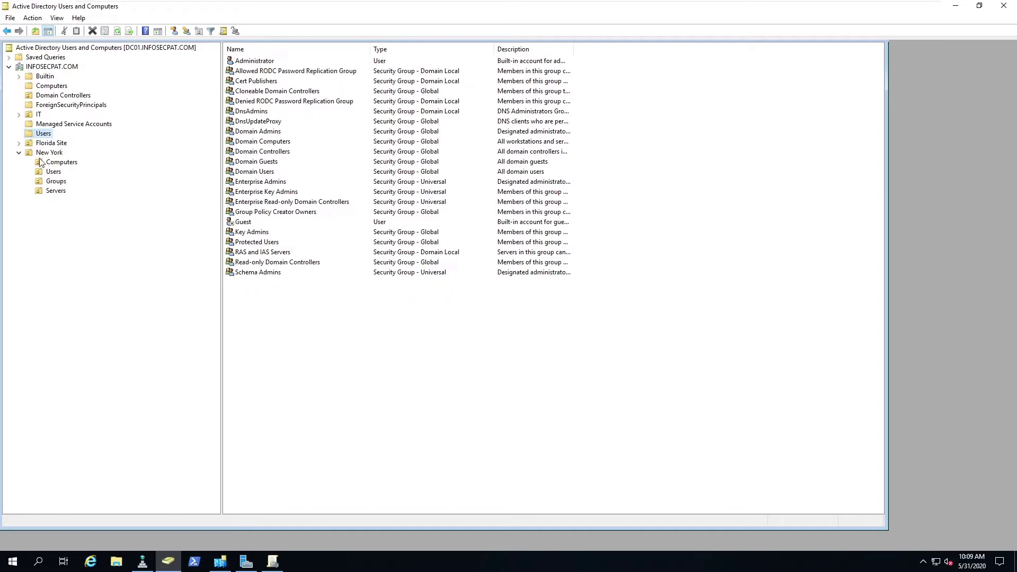
right_click(42, 135)
left_click(86, 233)
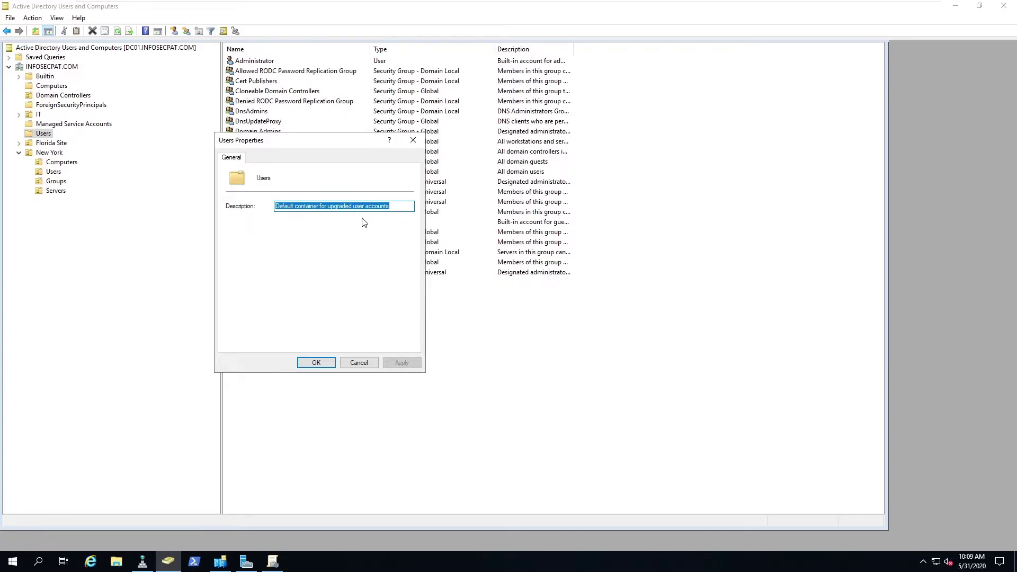
left_click(359, 362)
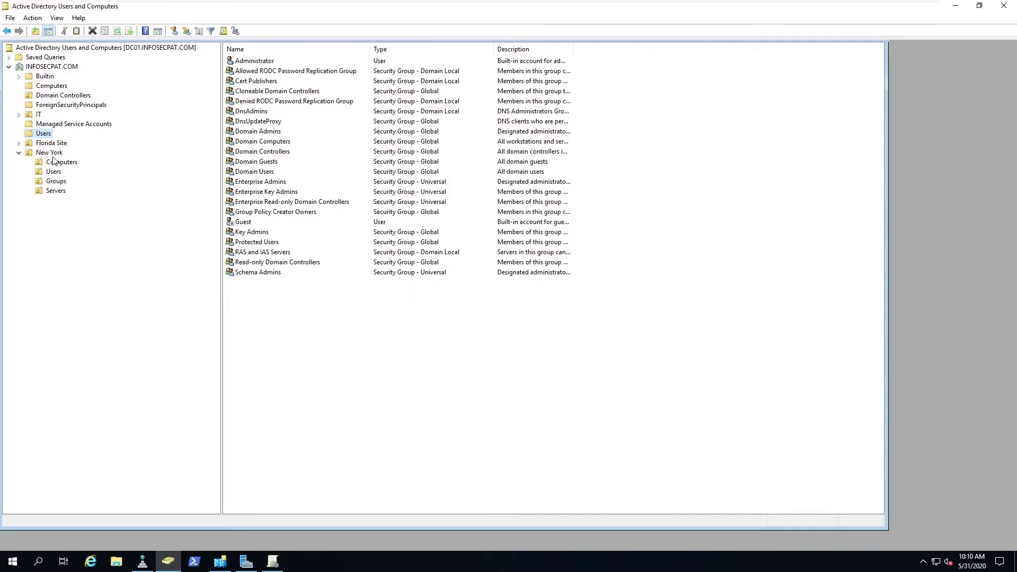
left_click(849, 339)
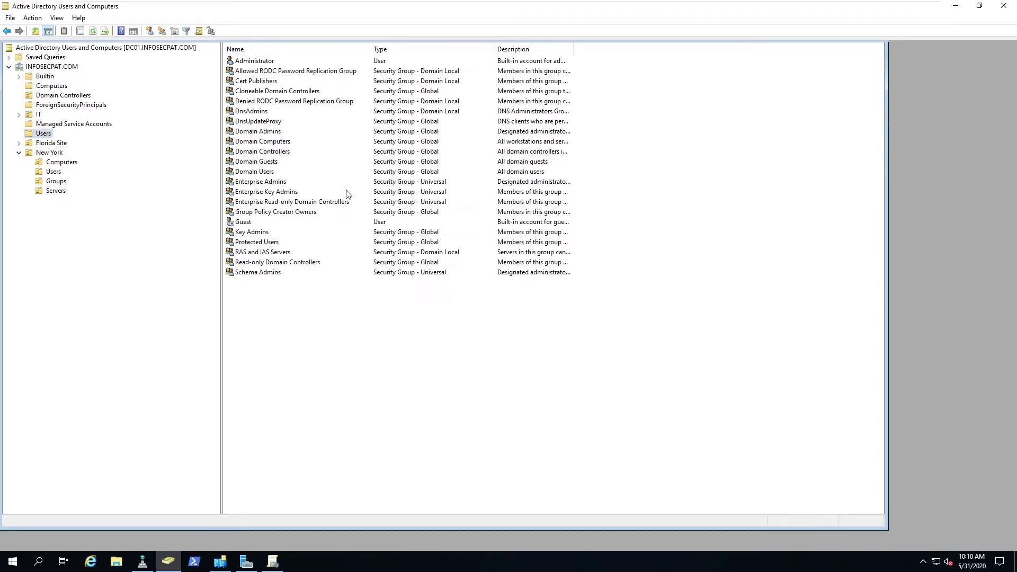
left_click(53, 154)
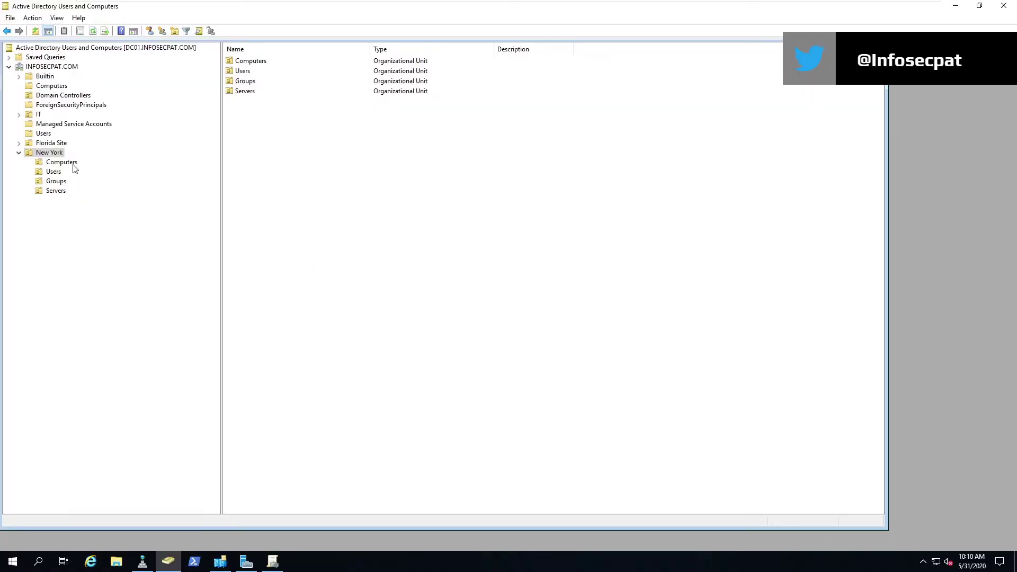
left_click(69, 163)
Step: Start a new user in New York's Users OU named User1 with logon name user1
right_click(307, 101)
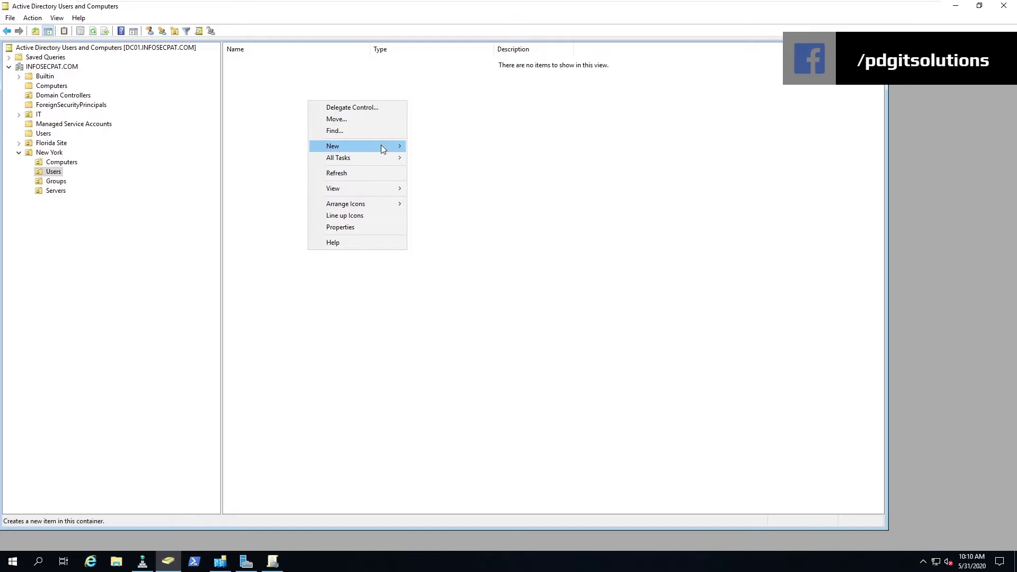
mouse_move(383, 149)
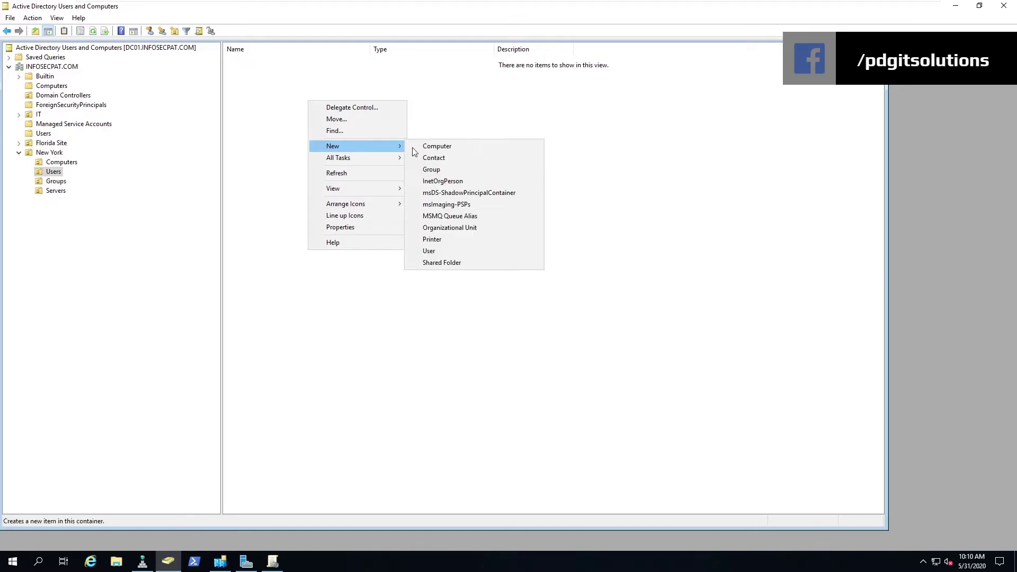
left_click(437, 250)
left_click_drag(125, 16, 251, 84)
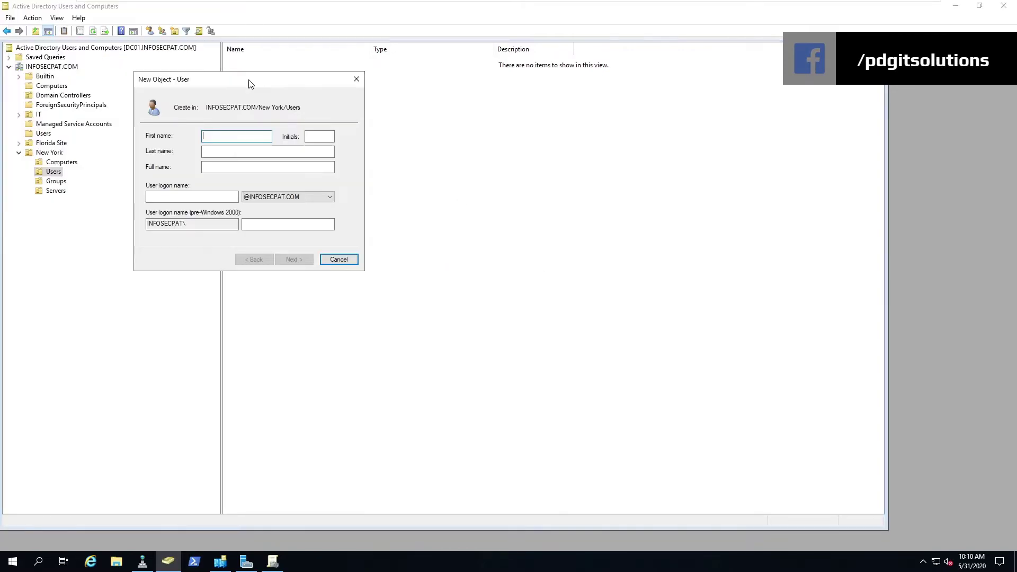
type("User1")
left_click(192, 196)
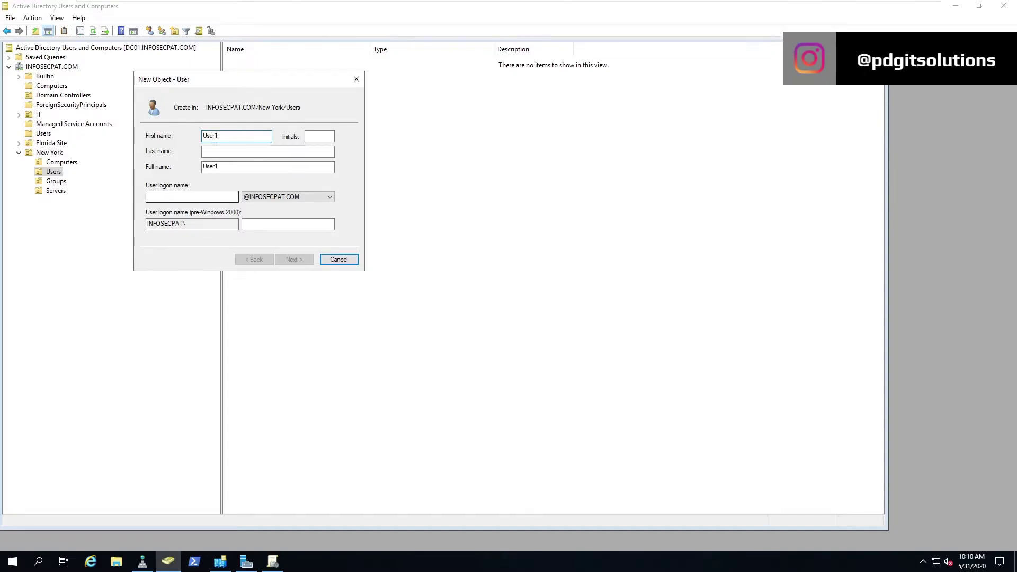
type("user1")
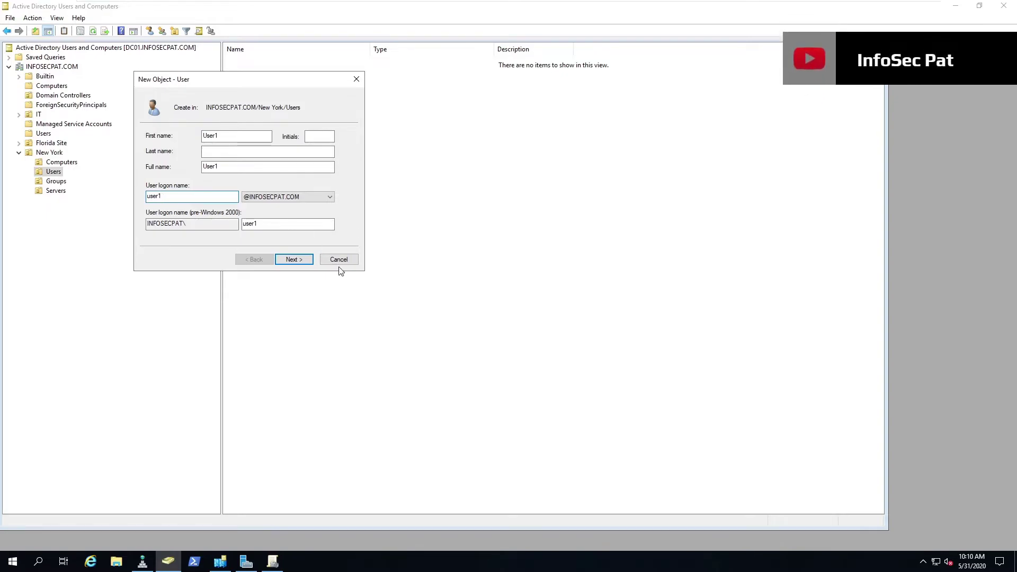
left_click(295, 259)
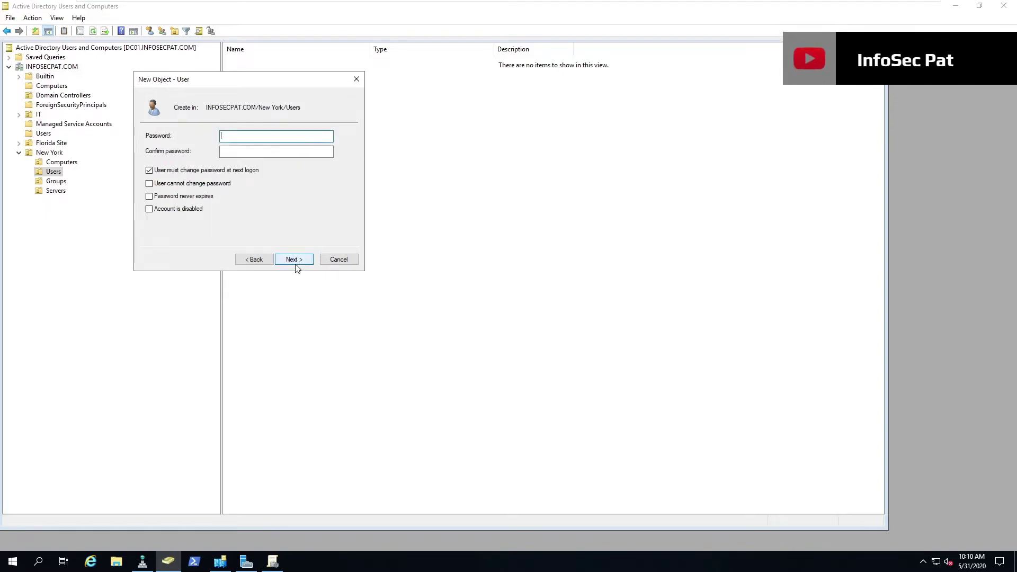
Step: Set no forced change, user cannot change and never-expiring password, enter the password, and finish
left_click(150, 171)
left_click(149, 184)
left_click(150, 197)
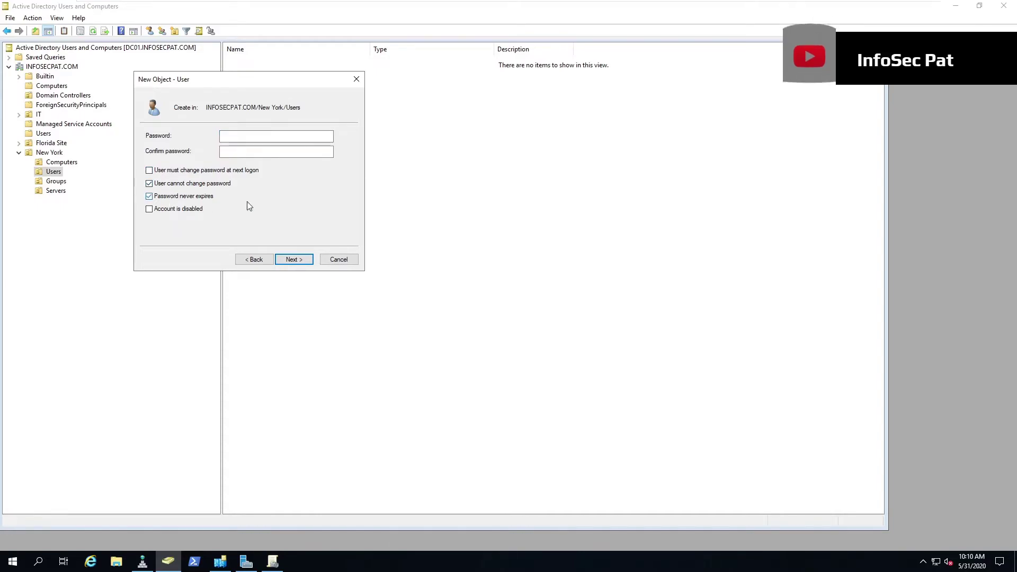
left_click(276, 136)
type("P")
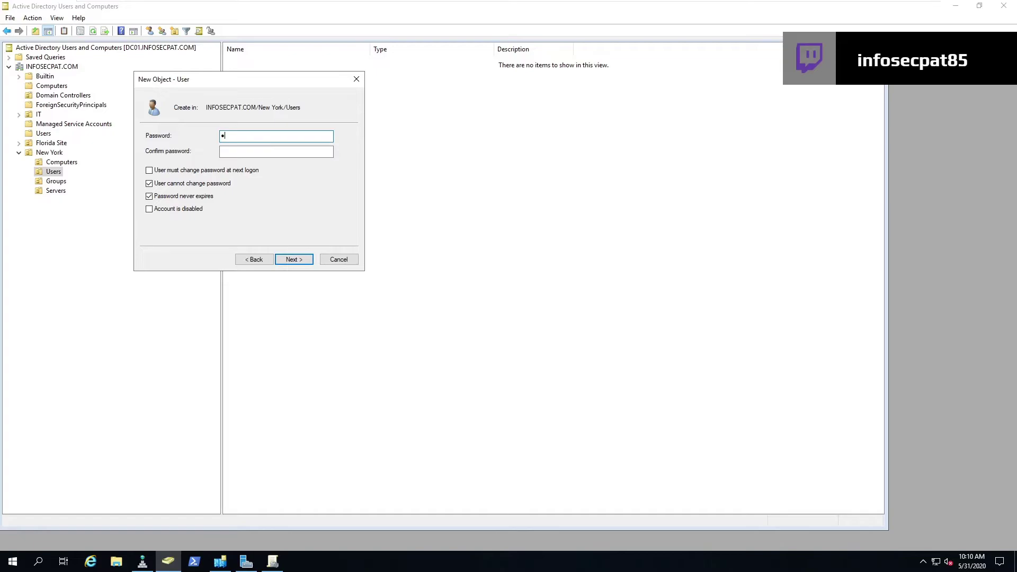
key("Tab")
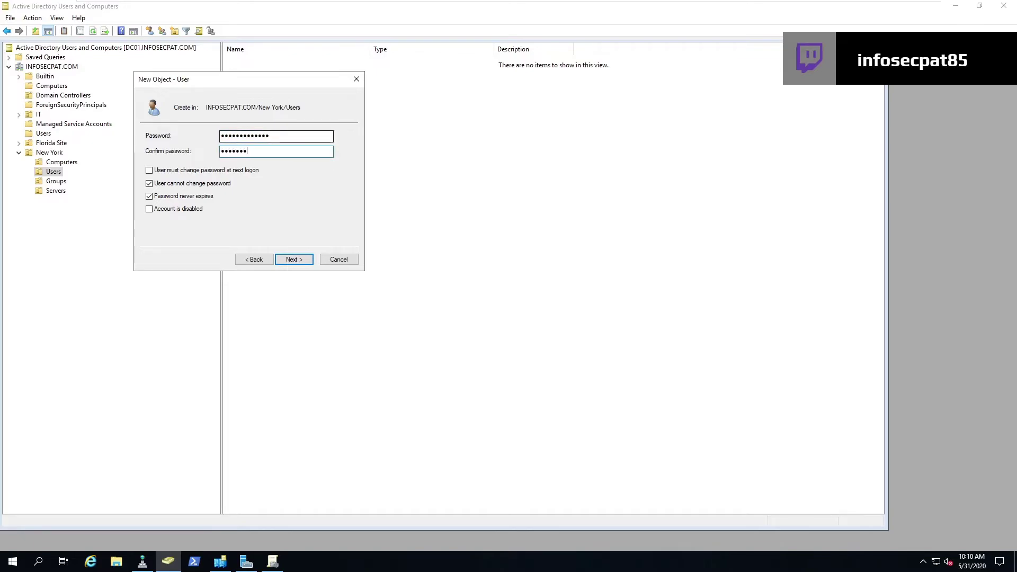
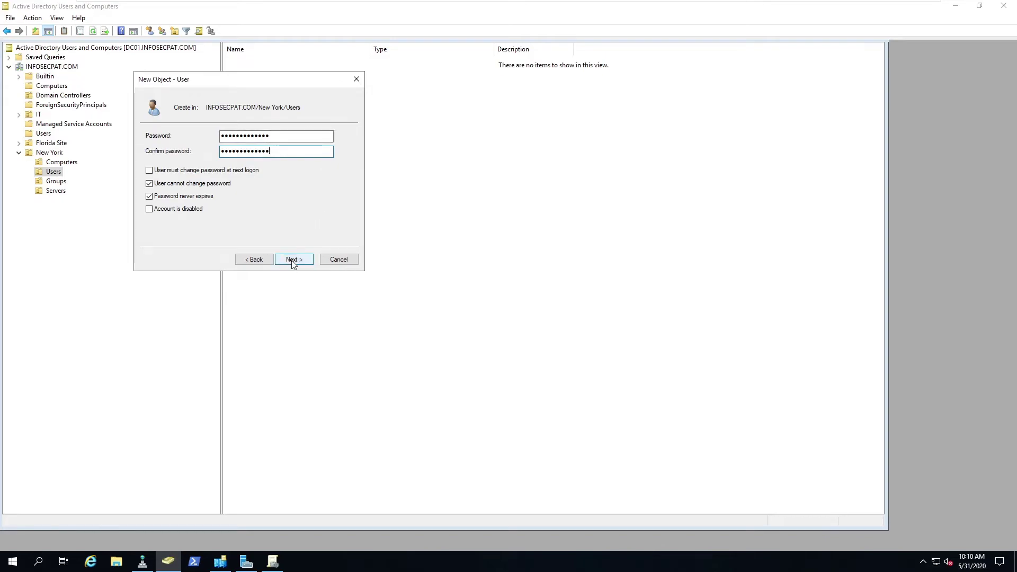
left_click(293, 260)
left_click(293, 261)
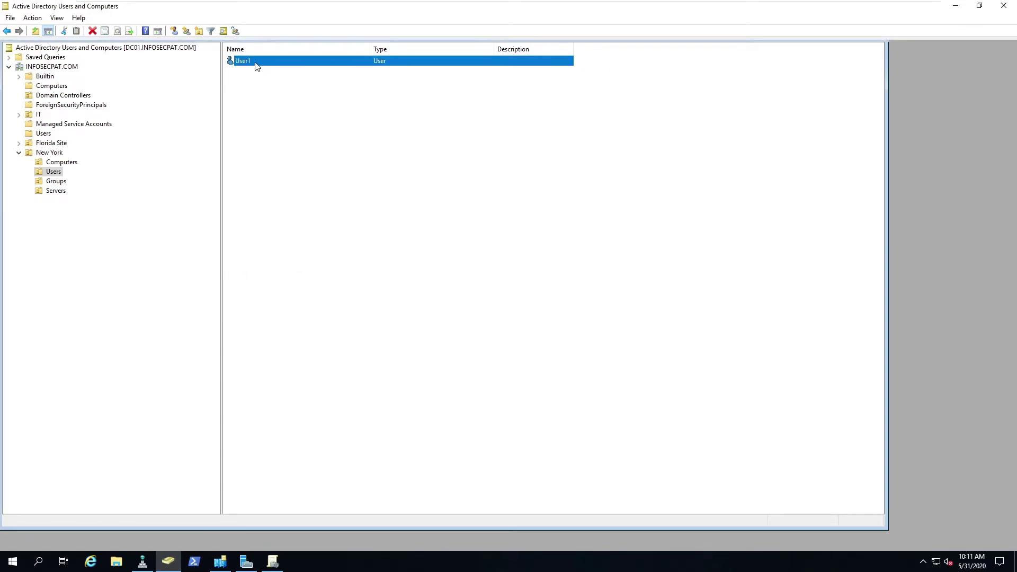
Step: Copy User1 into a new account with first name User2 and a lowercase logon name
right_click(253, 65)
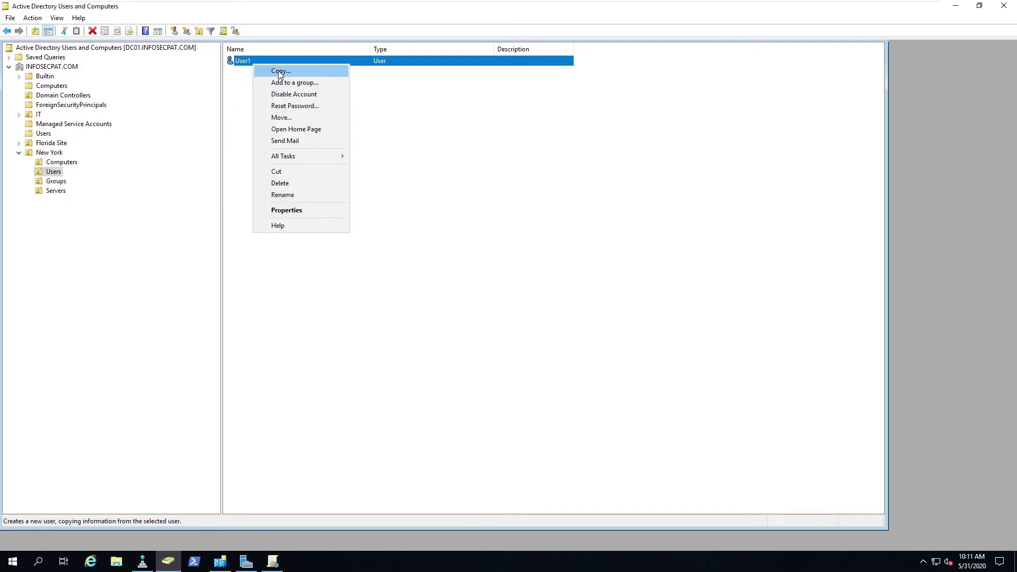
left_click(278, 72)
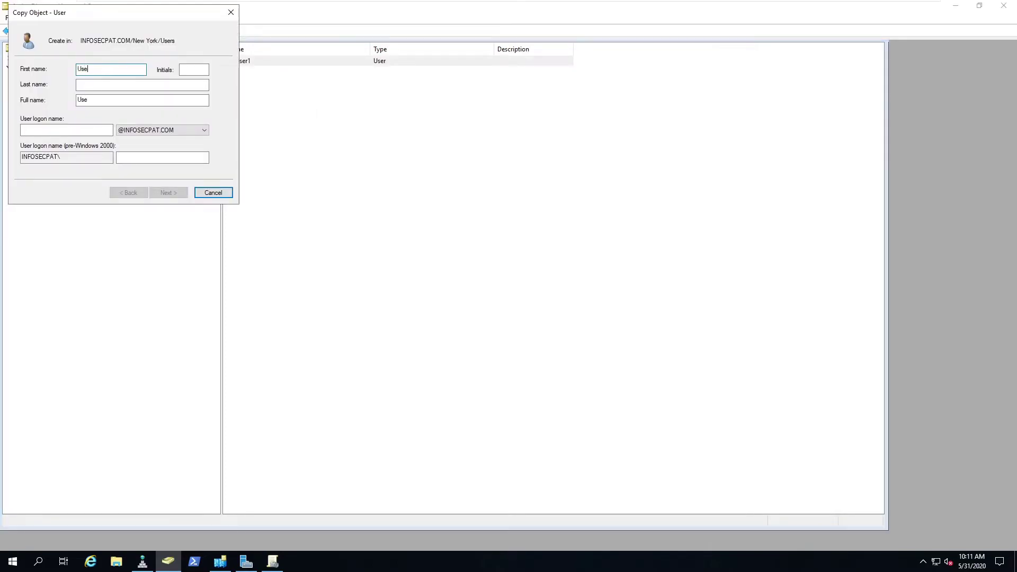
type("Usert")
key("BackSpace")
type("2")
key("Tab")
key("Tab")
key("Tab")
key("Tab")
type("U")
key("BackSpace")
type("user")
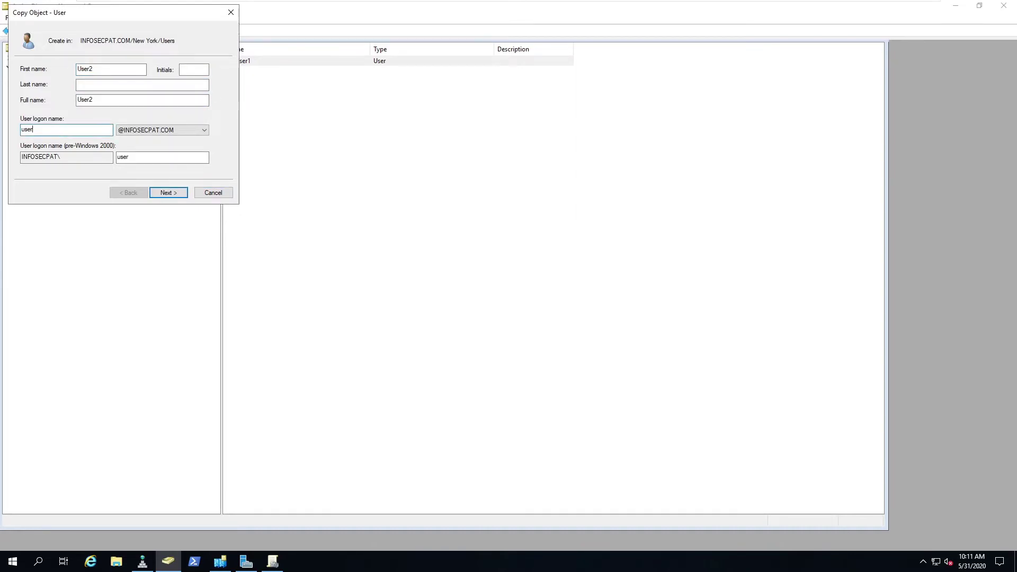
key("Return")
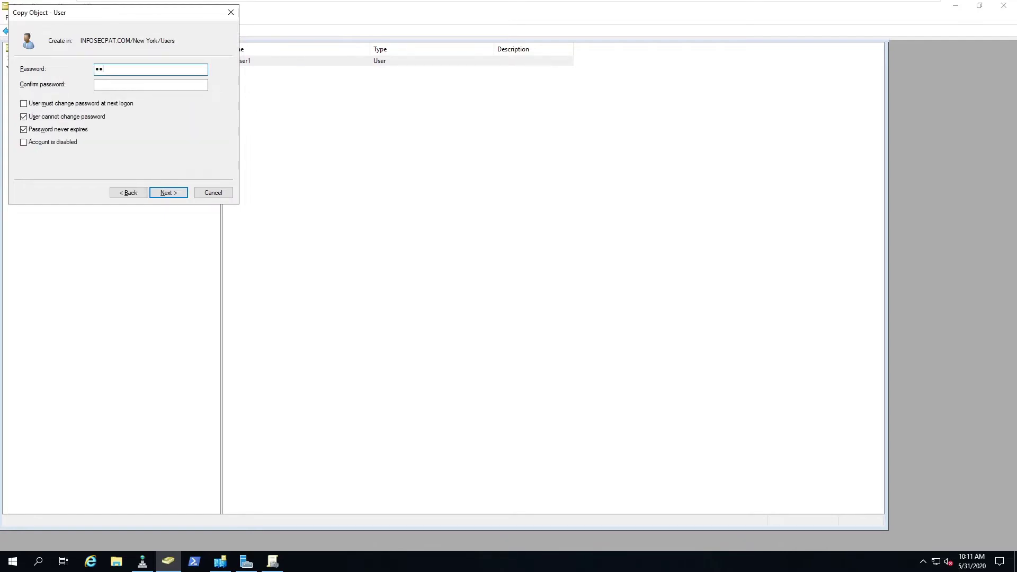
Step: Enter and confirm the password, then finish creating User2
left_click(96, 85)
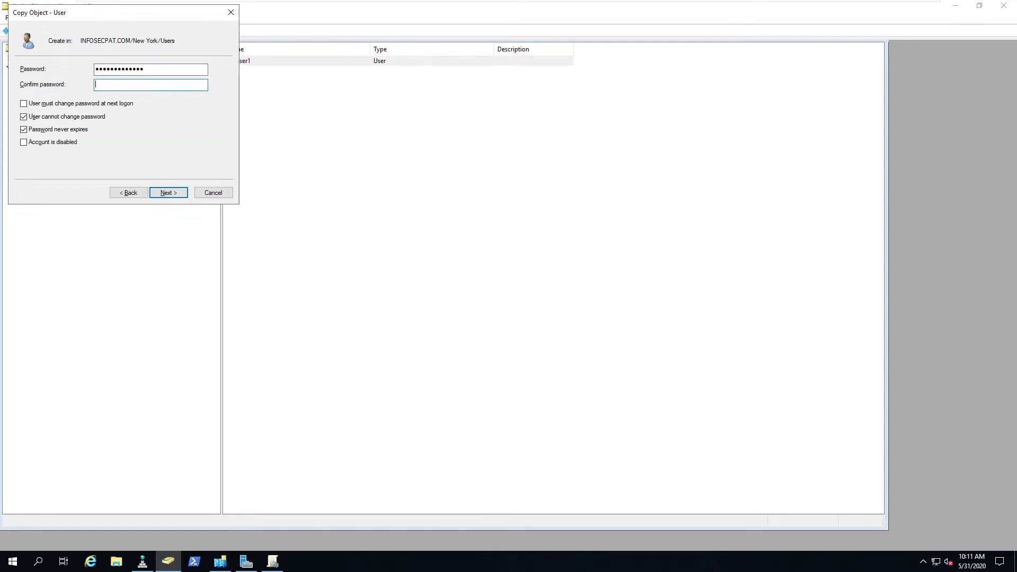
type("••••••••")
left_click(158, 194)
left_click(165, 192)
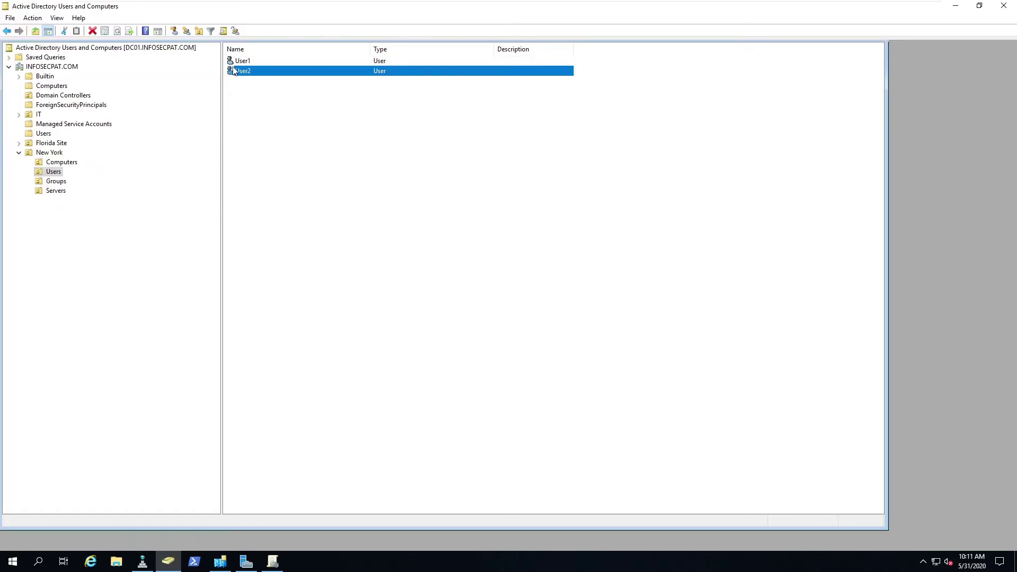
Step: Review the account settings and group memberships of User1 and User2
double_click(240, 62)
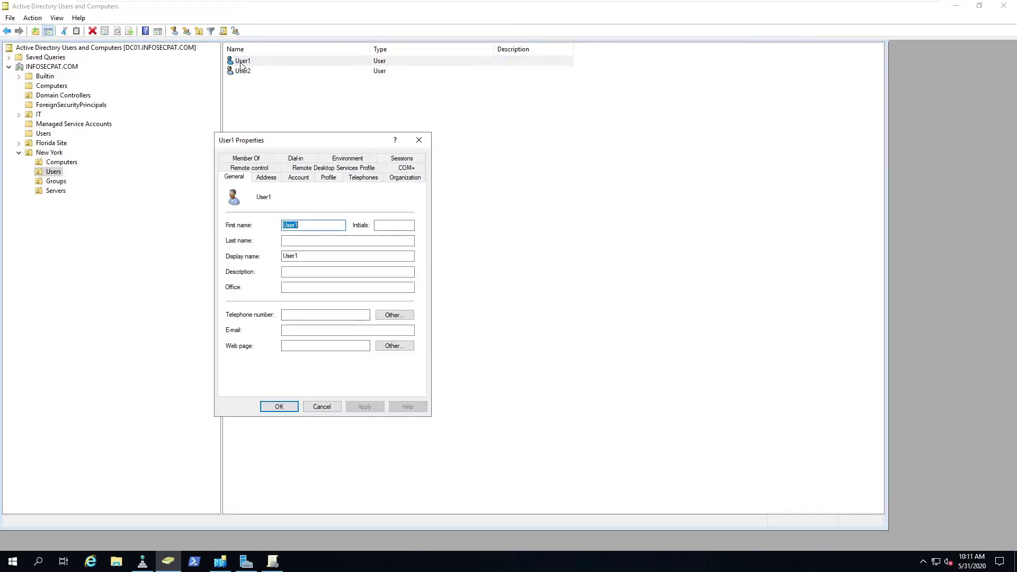
left_click(298, 178)
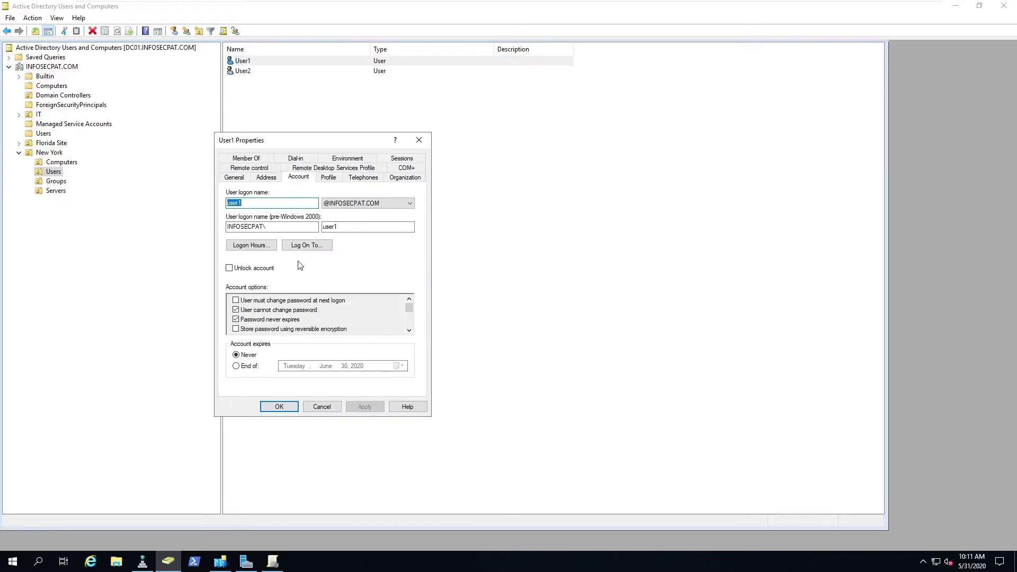
left_click(249, 158)
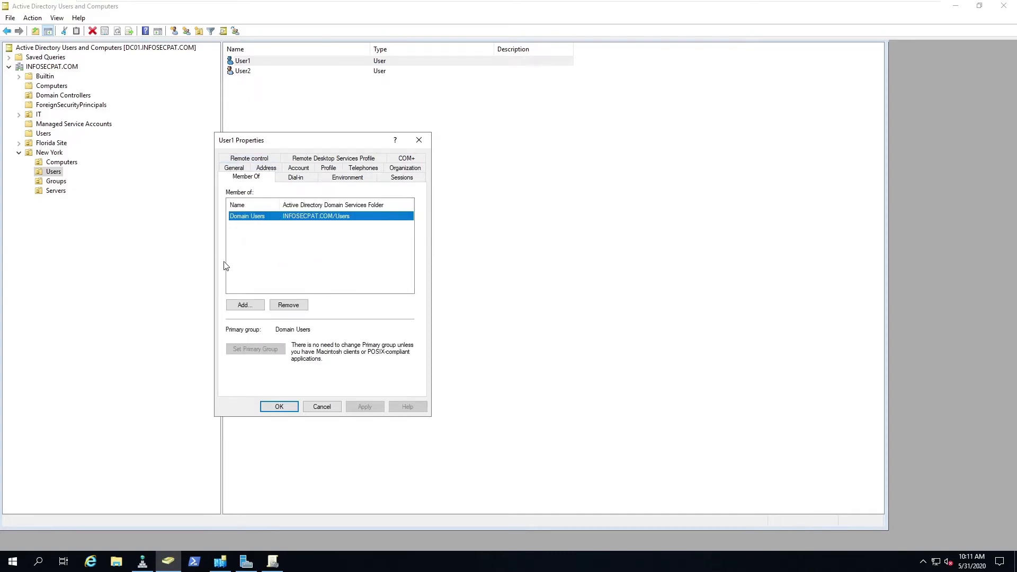
left_click(419, 140)
double_click(241, 71)
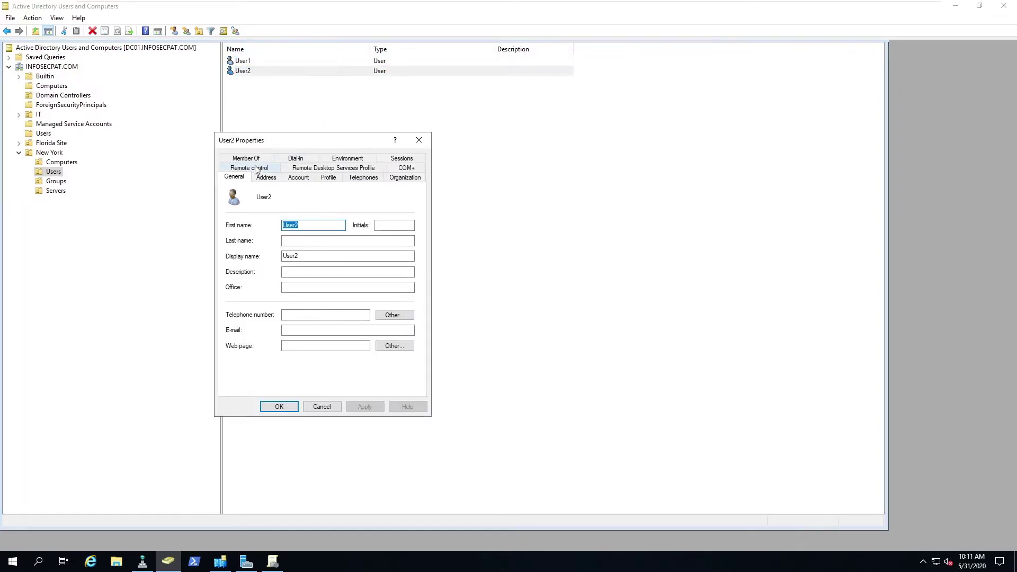
left_click(252, 158)
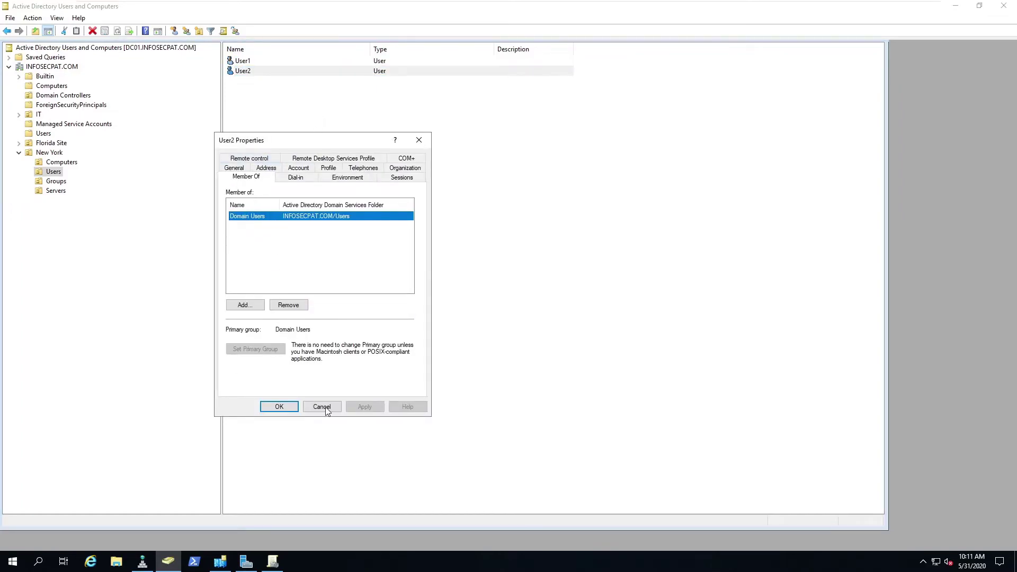
left_click(321, 407)
Step: Add User2 to the Administrators group and apply the change
double_click(242, 72)
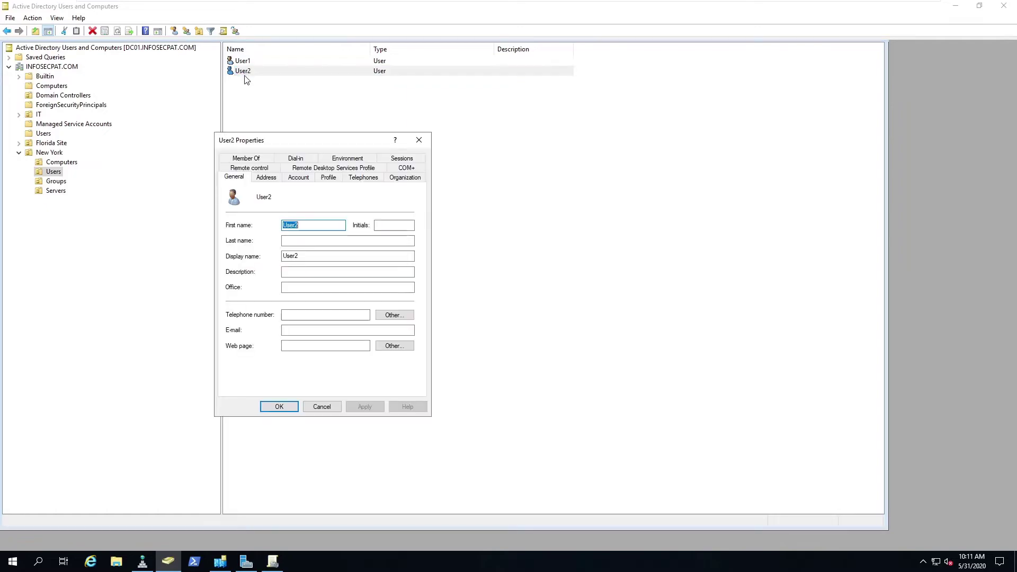
left_click(252, 159)
left_click(253, 306)
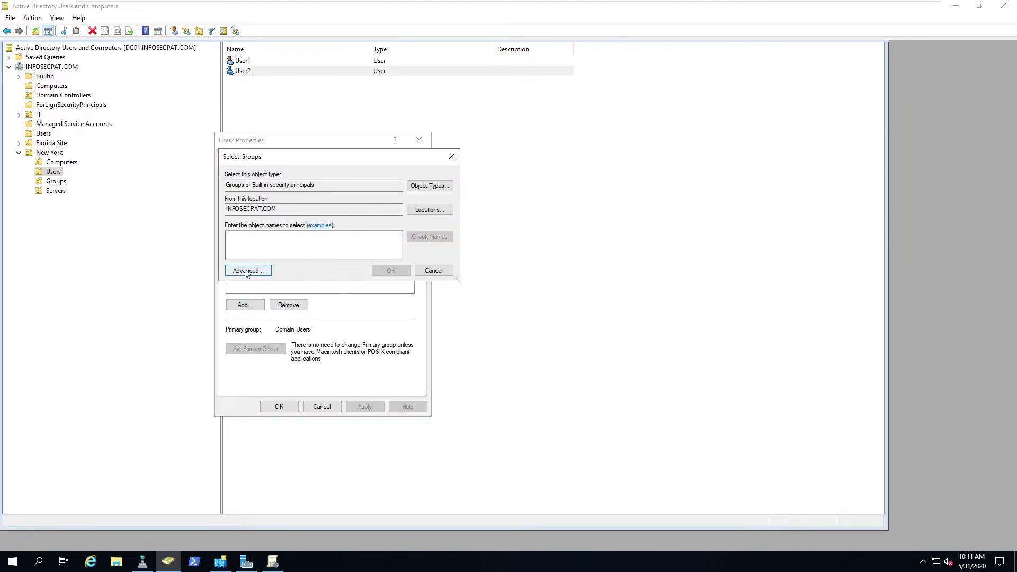
left_click(262, 271)
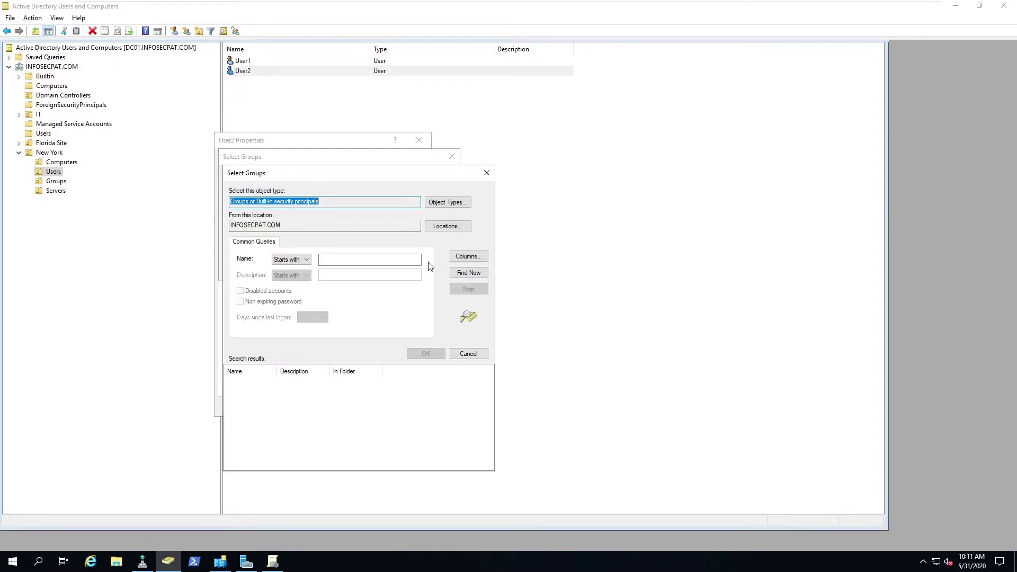
left_click(469, 273)
left_click(259, 401)
double_click(259, 401)
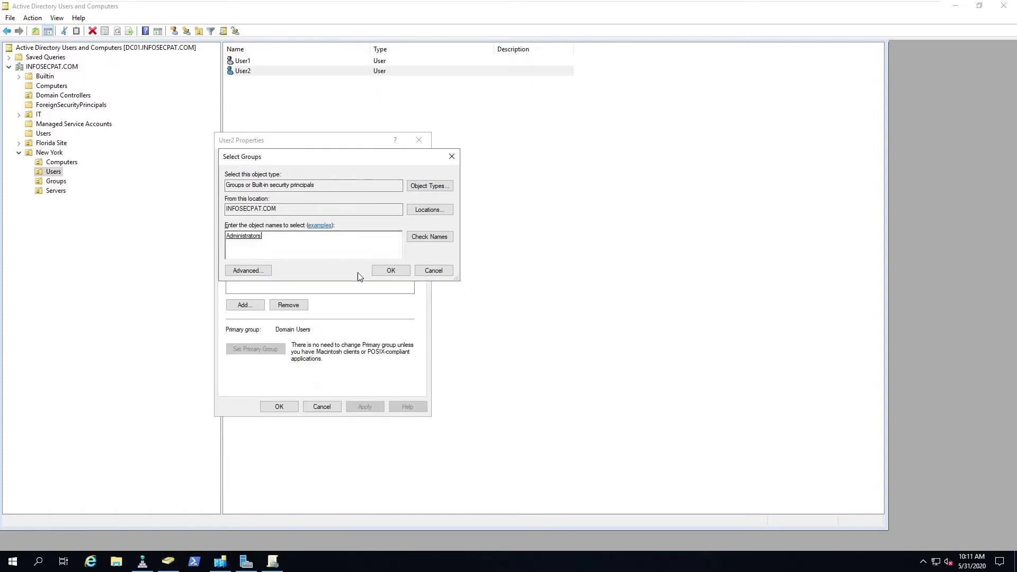
left_click(382, 271)
left_click(360, 408)
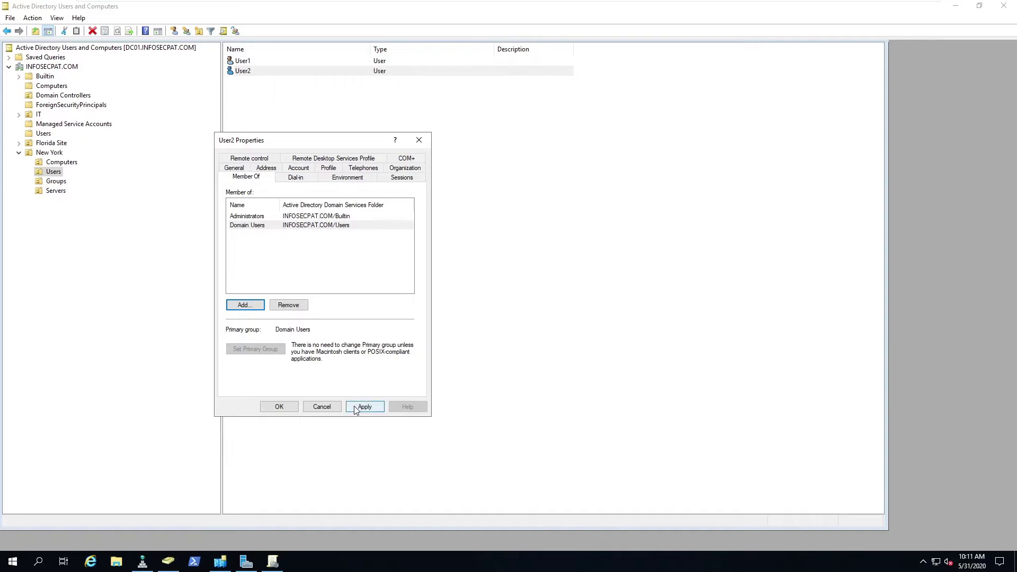
left_click(279, 407)
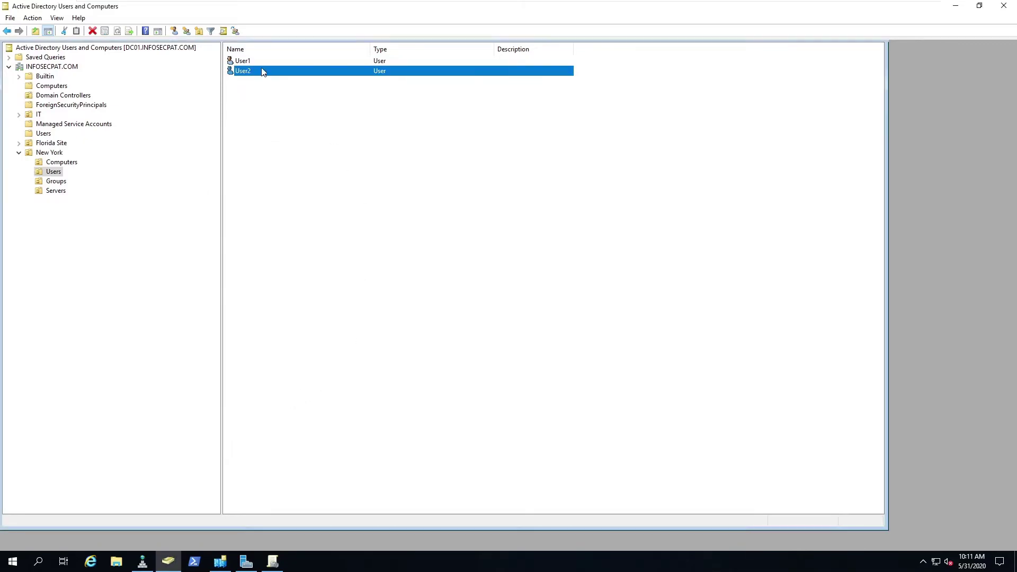
Step: Copy User1 into a new user3 account with its logon name and password
left_click(246, 63)
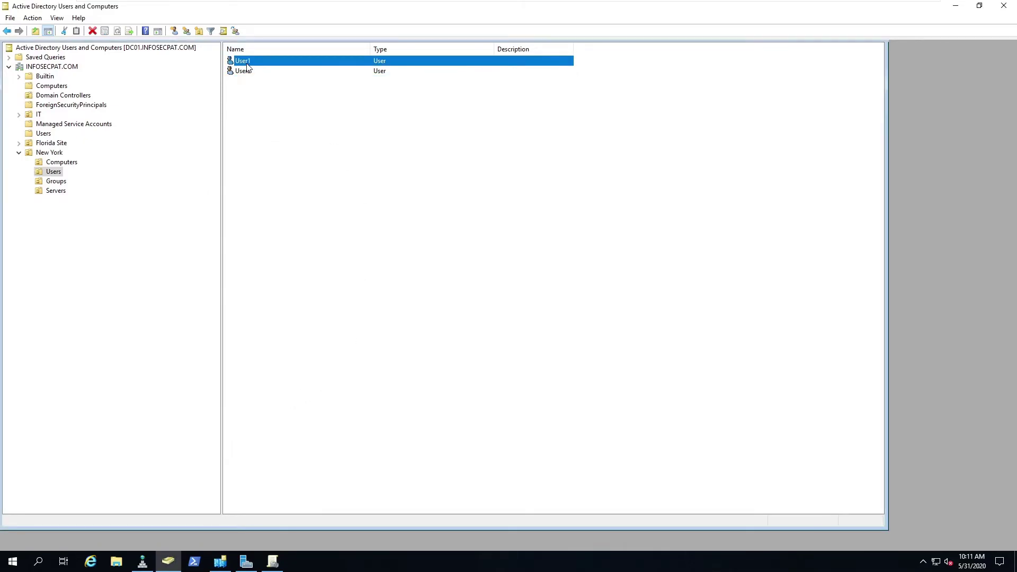
right_click(247, 64)
left_click(260, 68)
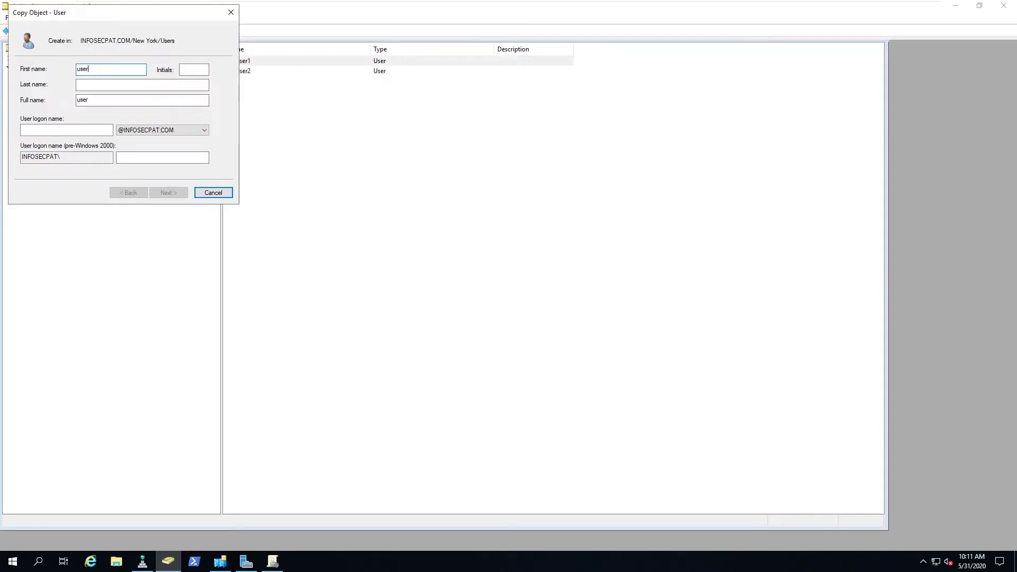
left_click(89, 130)
type("user3")
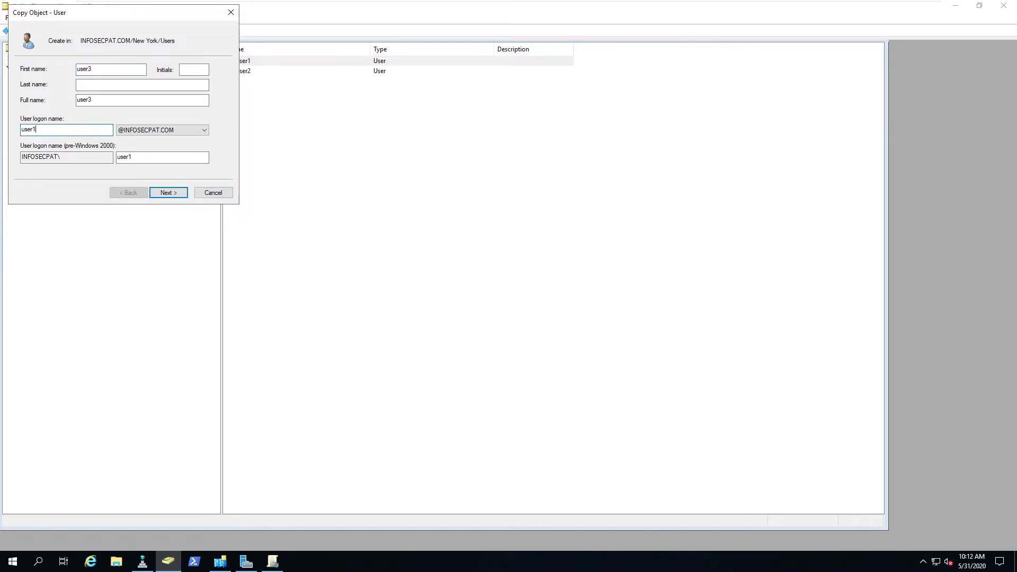
left_click(165, 194)
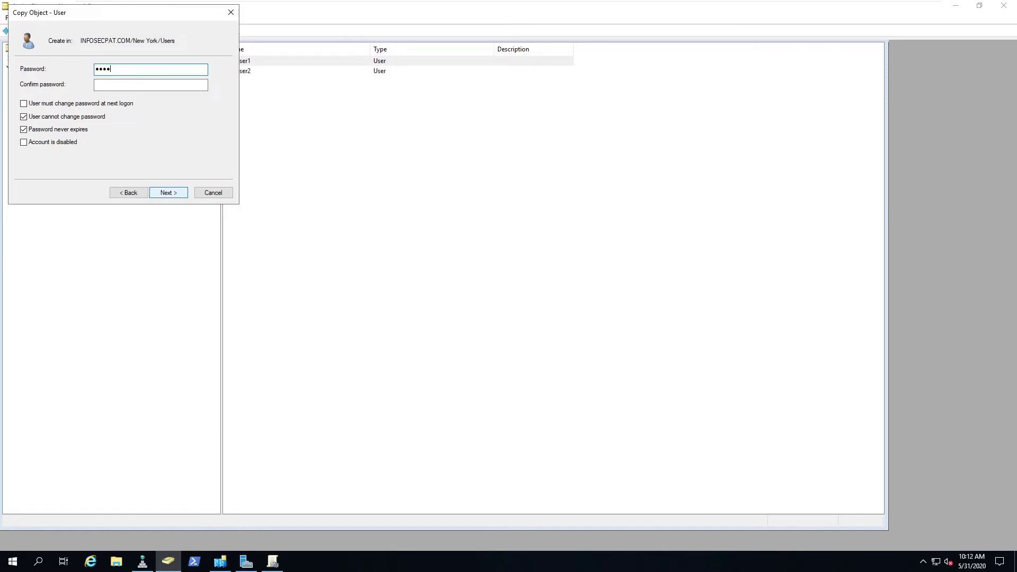
left_click(151, 85)
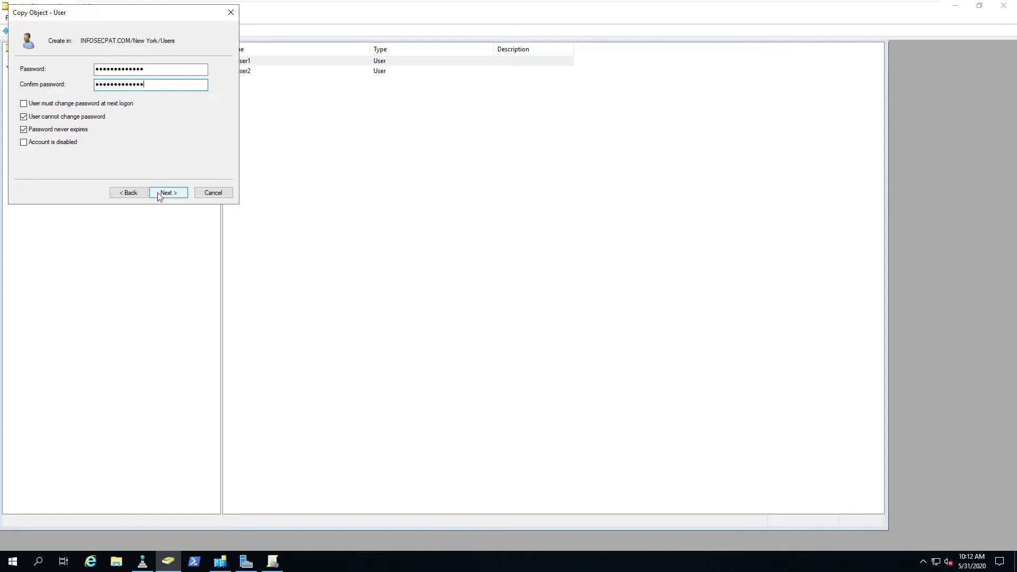
left_click(174, 194)
left_click(174, 193)
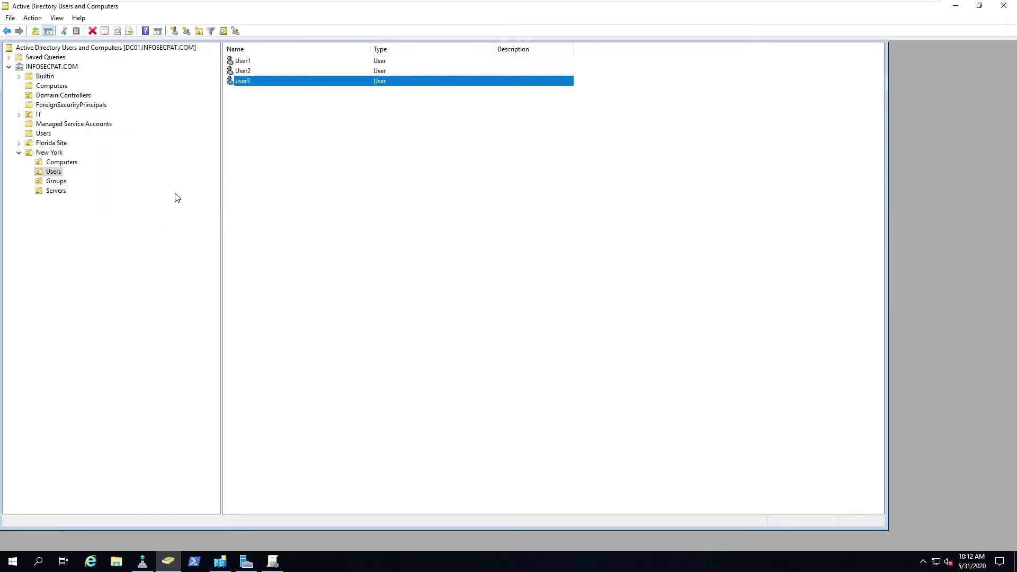
Step: Check that user3 belongs only to Domain Users
double_click(244, 81)
left_click(247, 158)
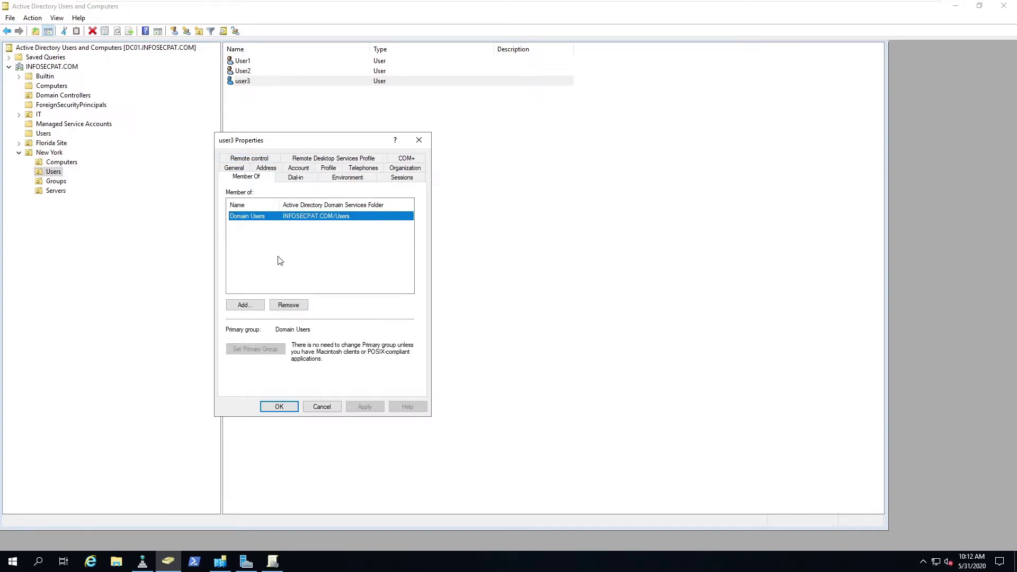
left_click(279, 407)
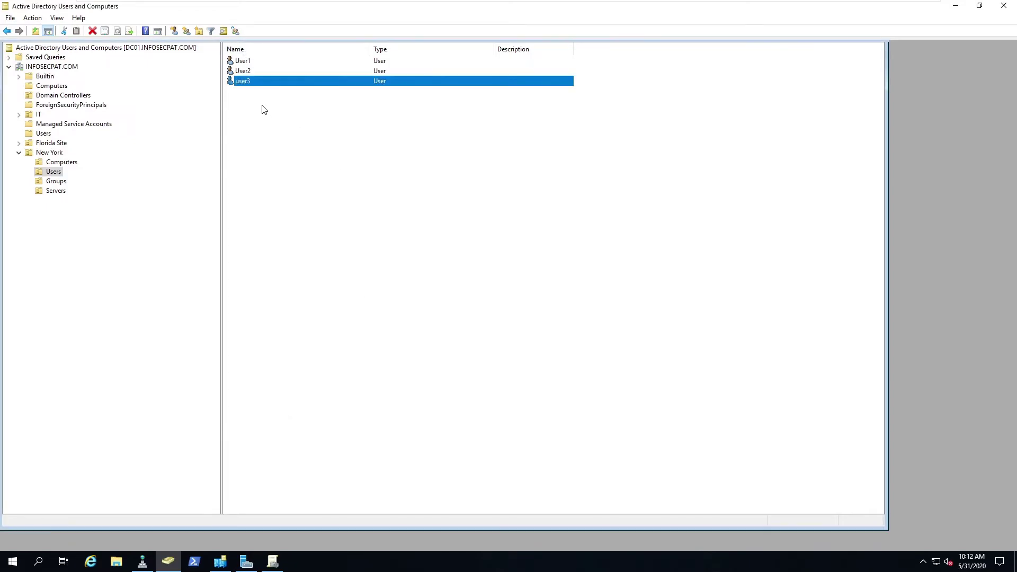
Step: Check User2's group memberships in its properties
left_click(243, 73)
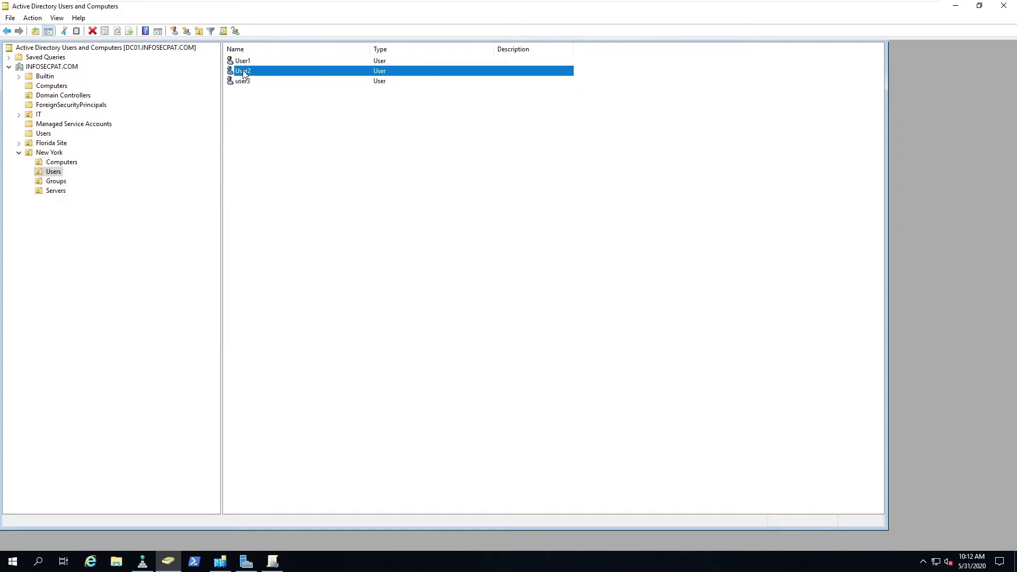
double_click(243, 72)
left_click(250, 158)
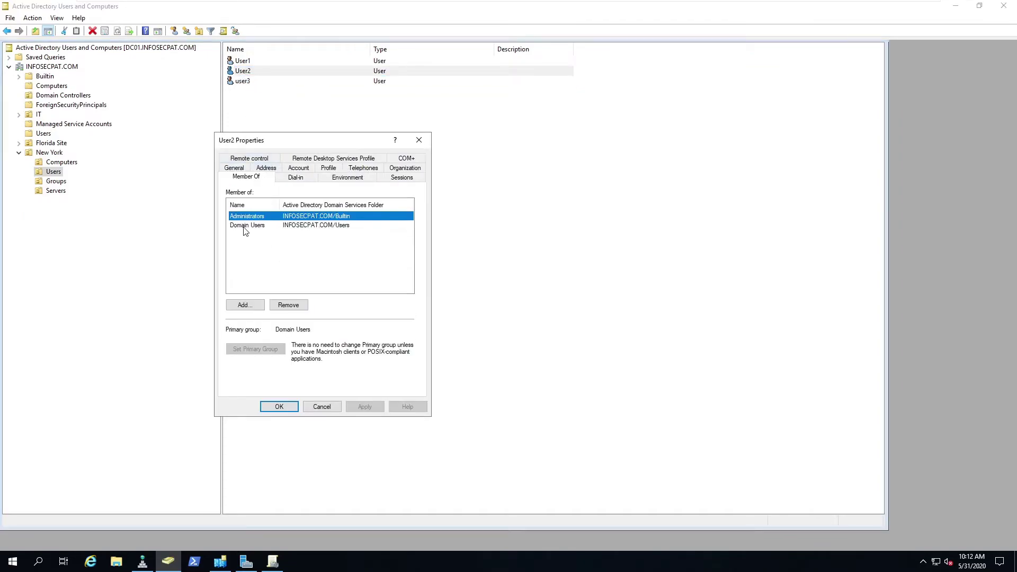
left_click(322, 407)
Step: Copy User2 into a new account named user4 with logon name us4 and a password
right_click(239, 75)
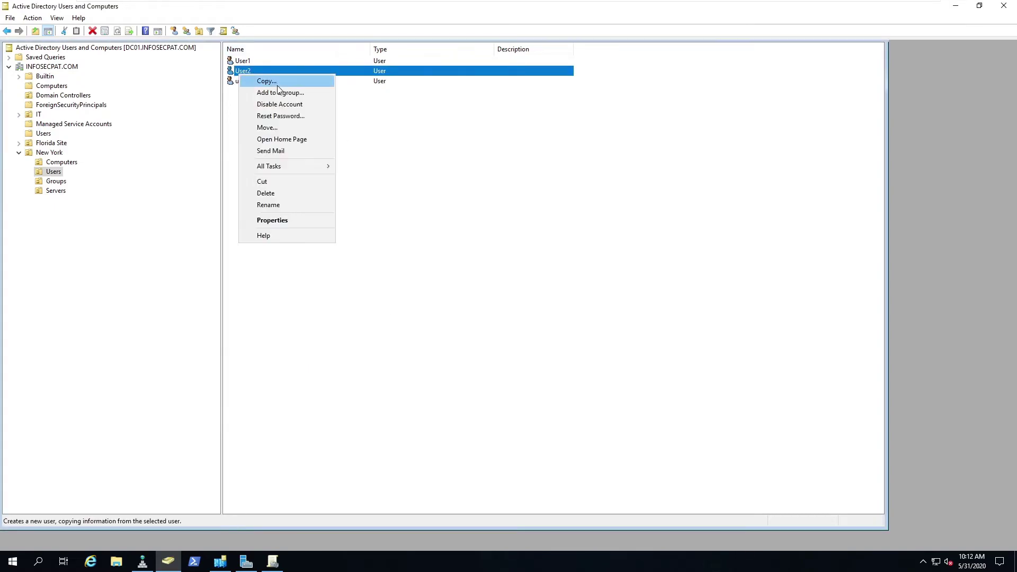
left_click(278, 84)
type("user4")
key("Tab")
key("Tab")
key("Tab")
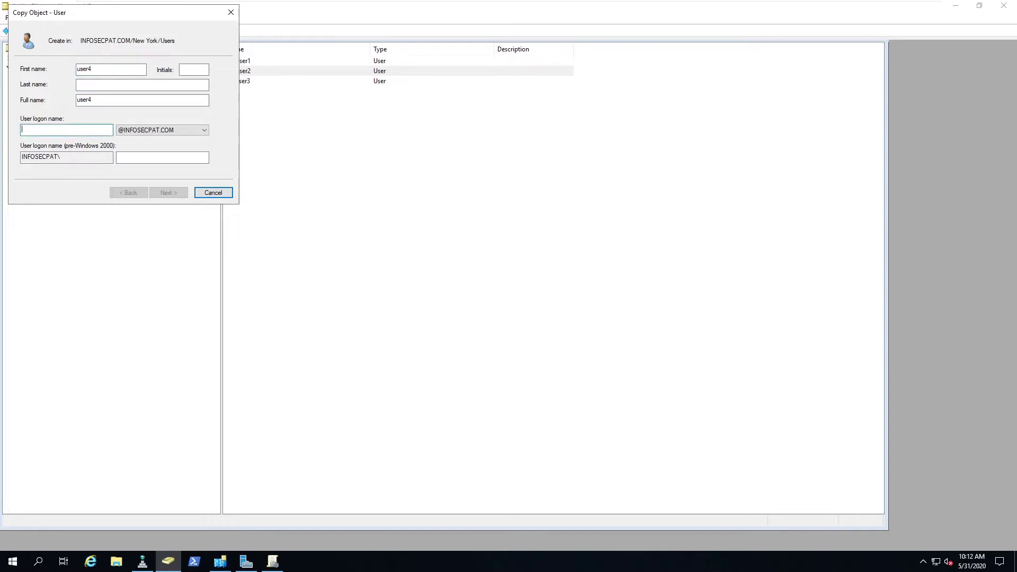
type("u")
key("BackSpace")
type("user")
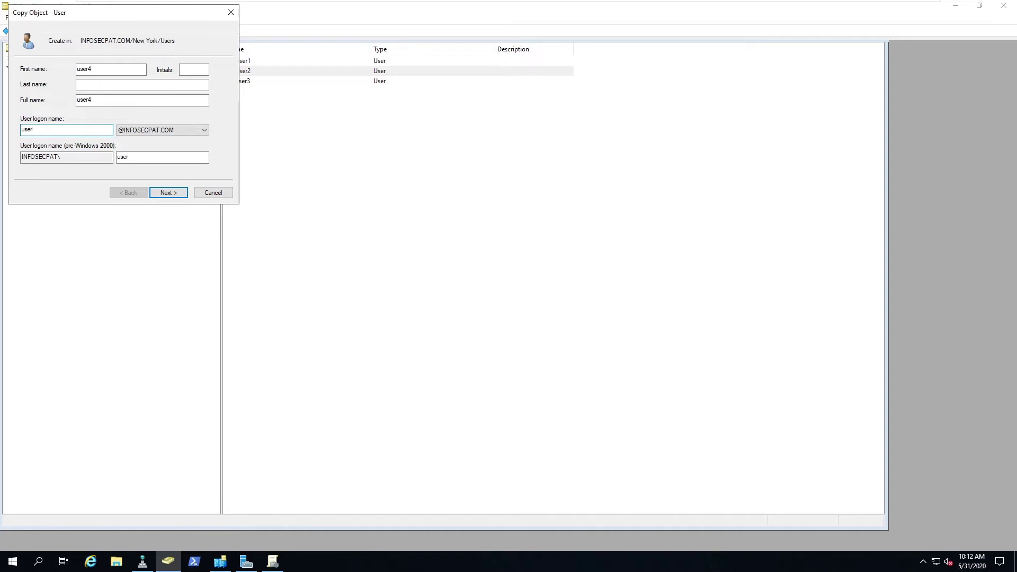
type("4")
key("Return")
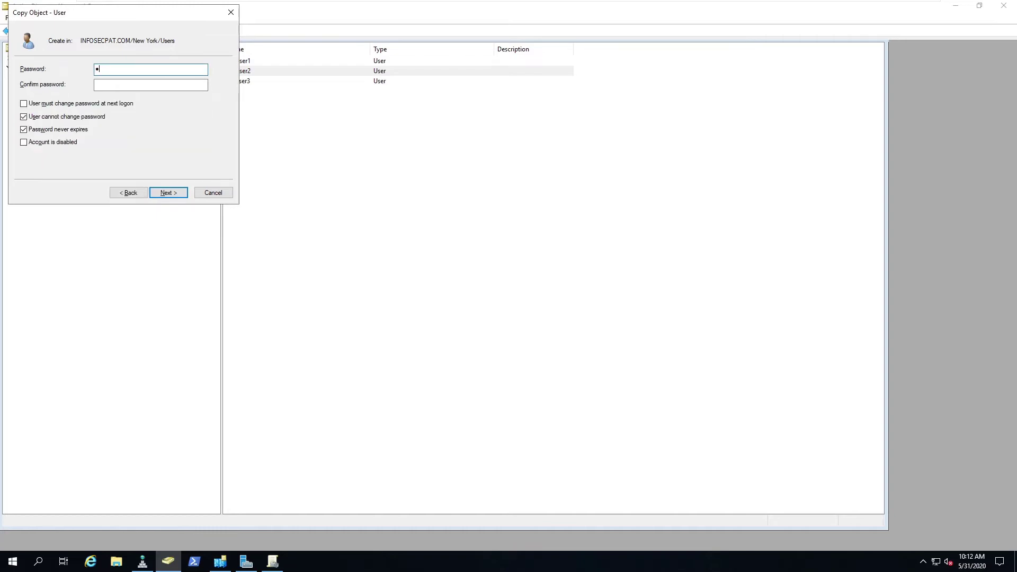
left_click(151, 85)
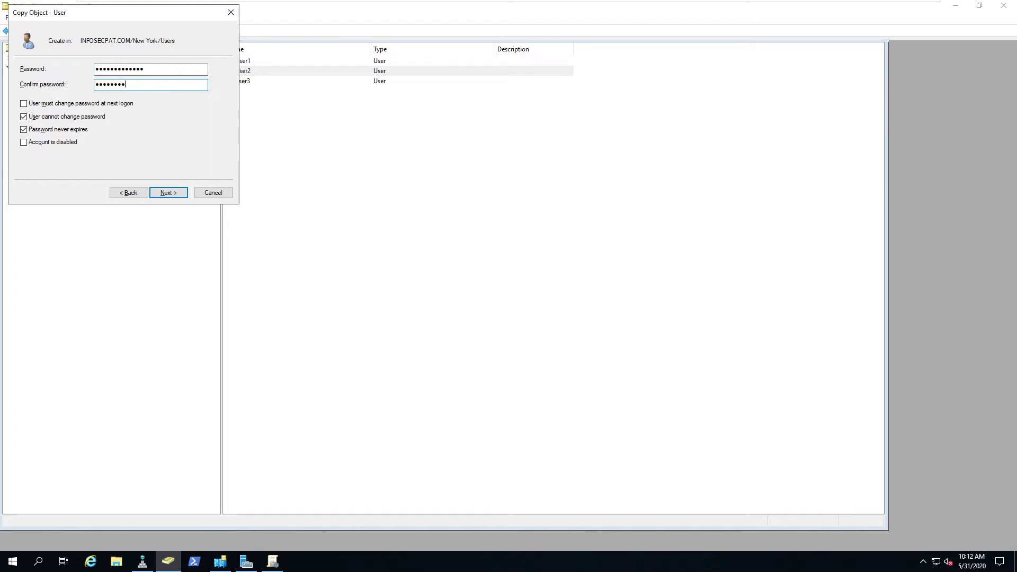
left_click(160, 195)
left_click(160, 193)
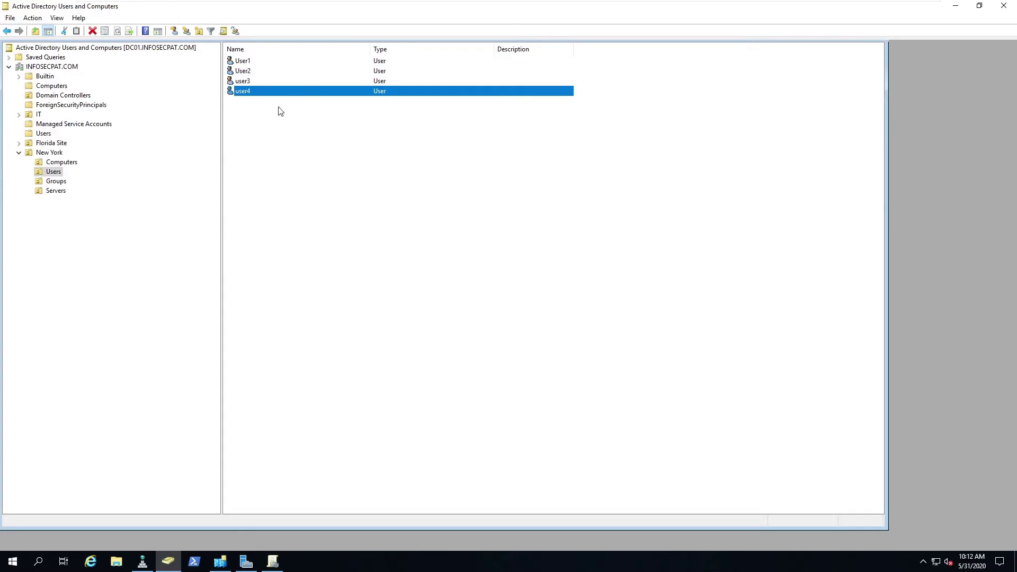
Step: Confirm user4 is a member of Administrators and Domain Users
left_click(250, 128)
double_click(252, 92)
left_click(256, 158)
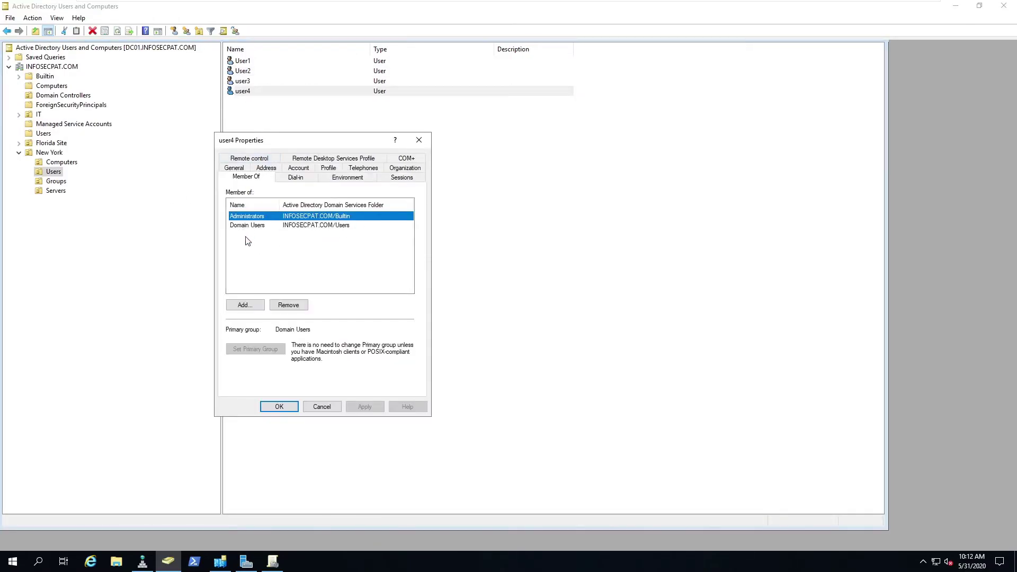
left_click(279, 406)
left_click(326, 182)
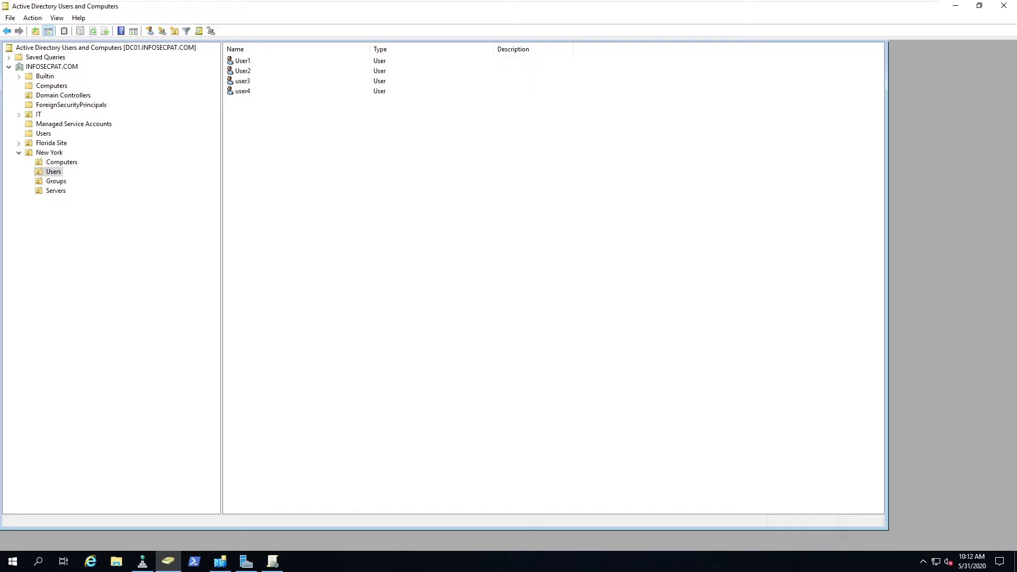
Step: Create a security group named IT Group in New York's Groups OU
left_click(57, 181)
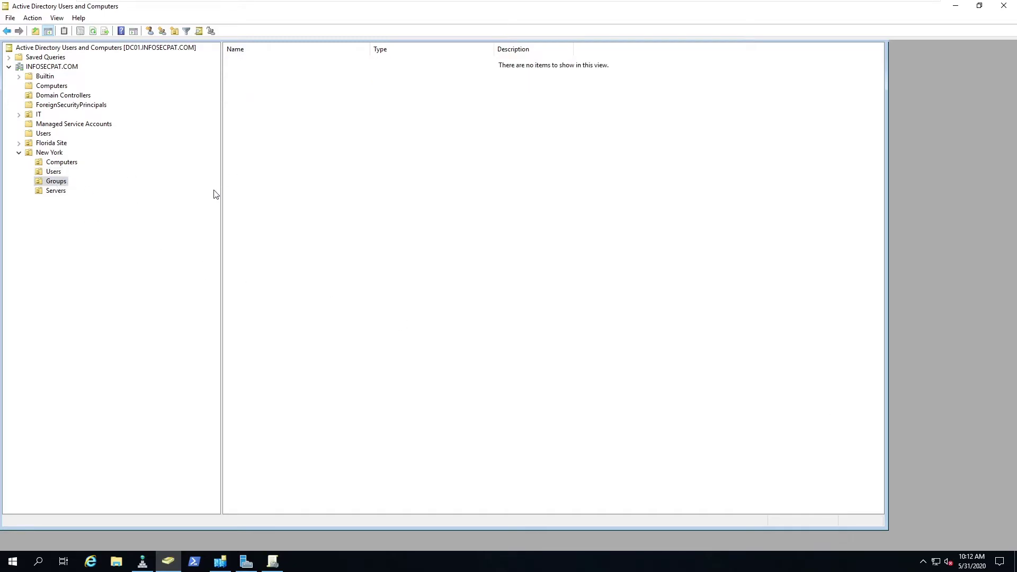
right_click(318, 115)
mouse_move(358, 163)
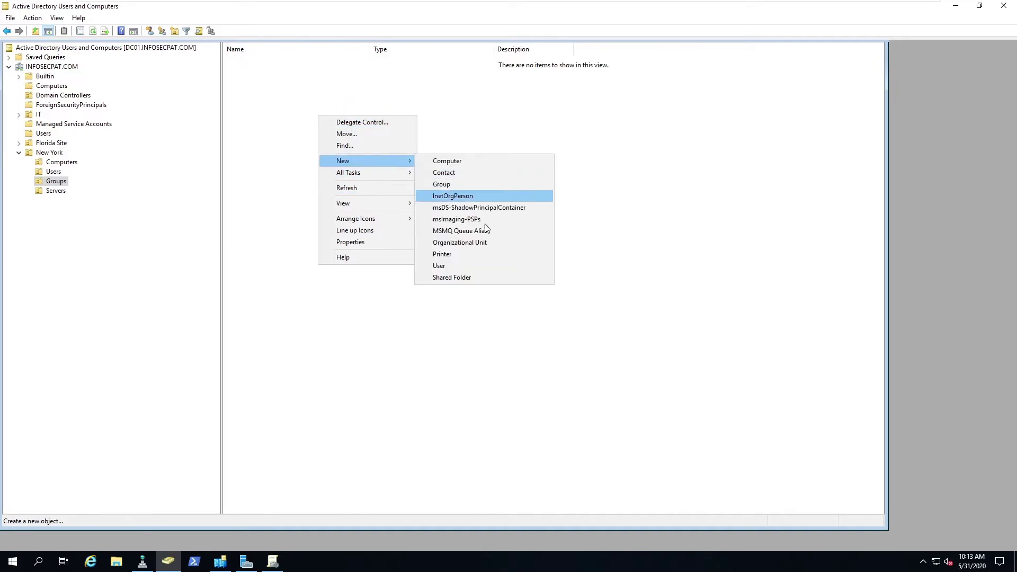
left_click(456, 187)
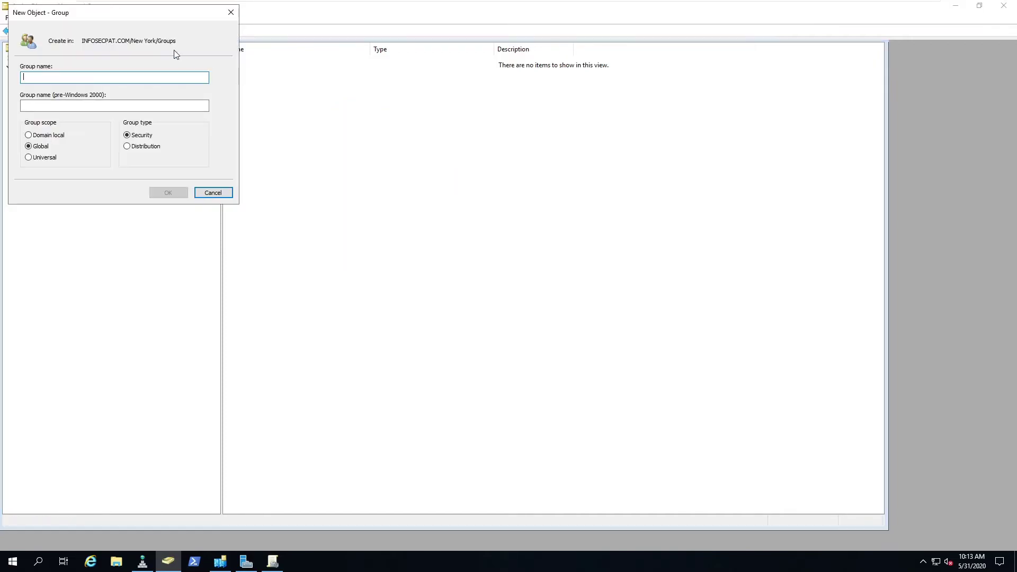
left_click_drag(147, 17, 442, 178)
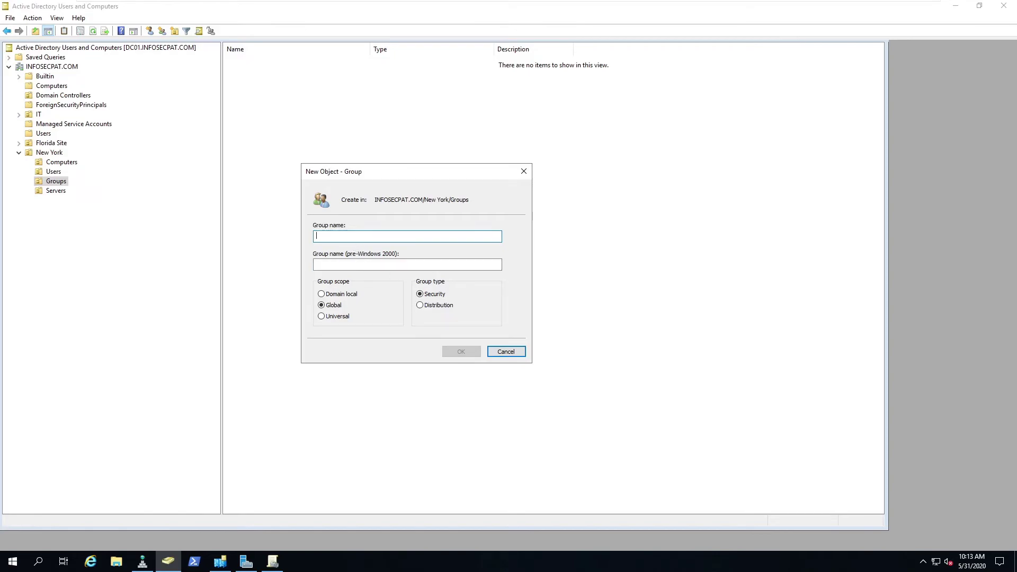
type("I")
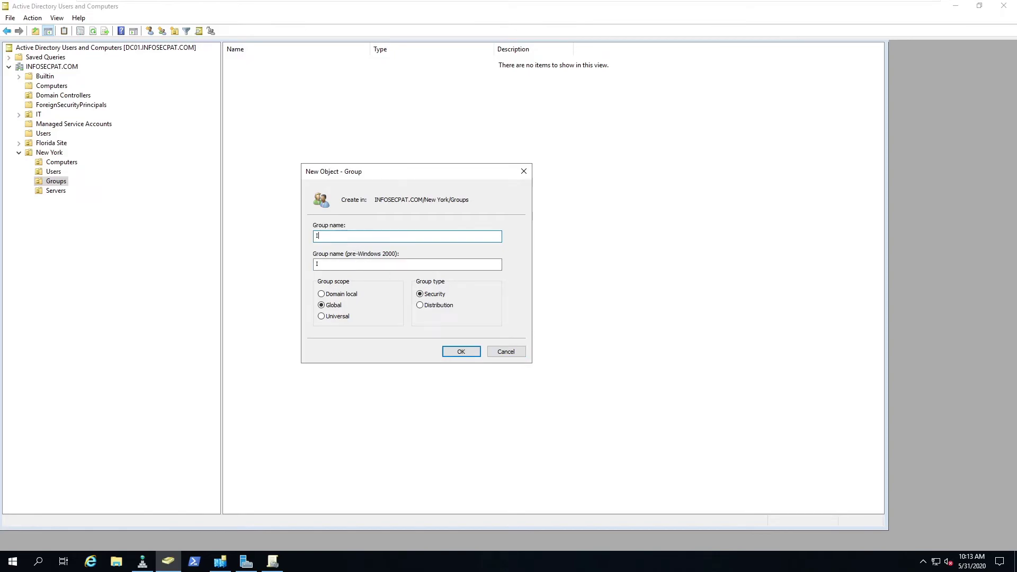
type("T Group")
left_click(452, 352)
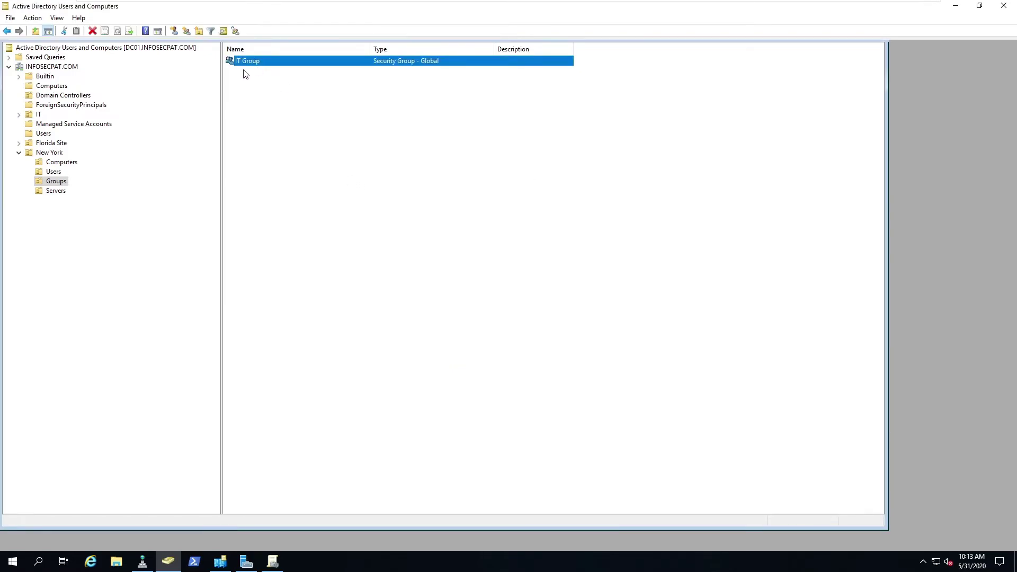
Step: Create a second group named Sales Group
right_click(280, 104)
mouse_move(328, 150)
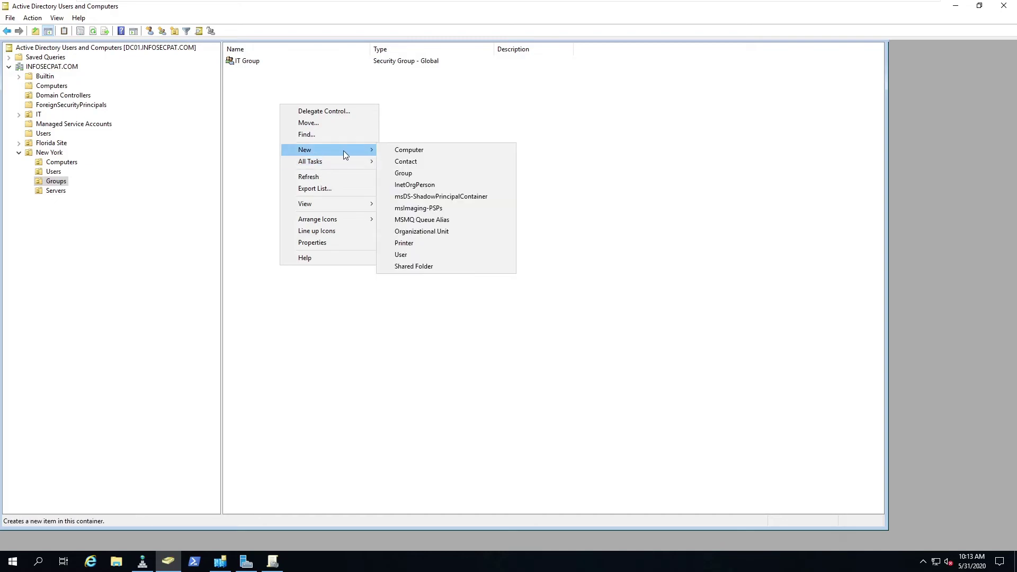
left_click(403, 173)
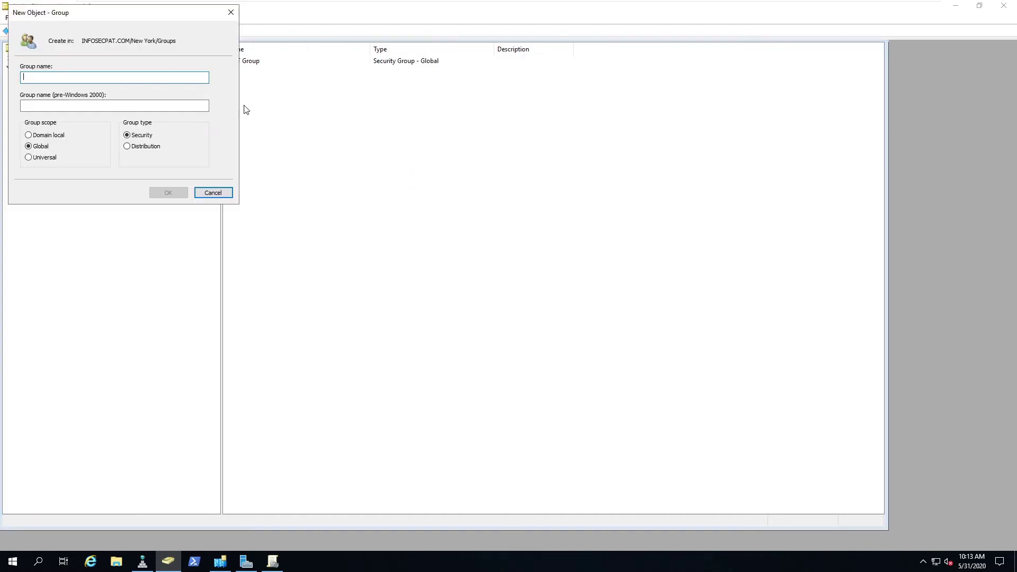
type("Sales Group")
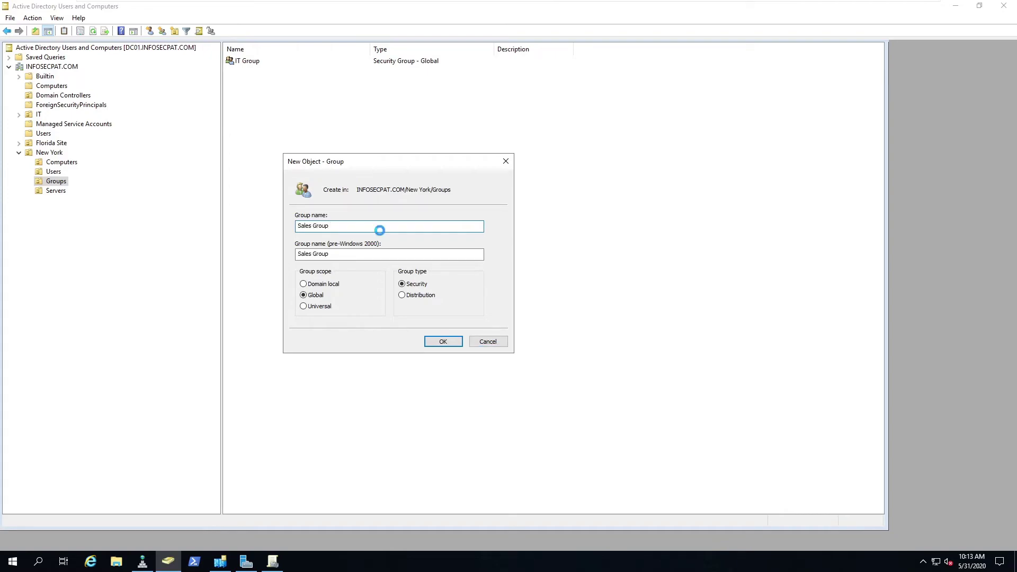
key("Return")
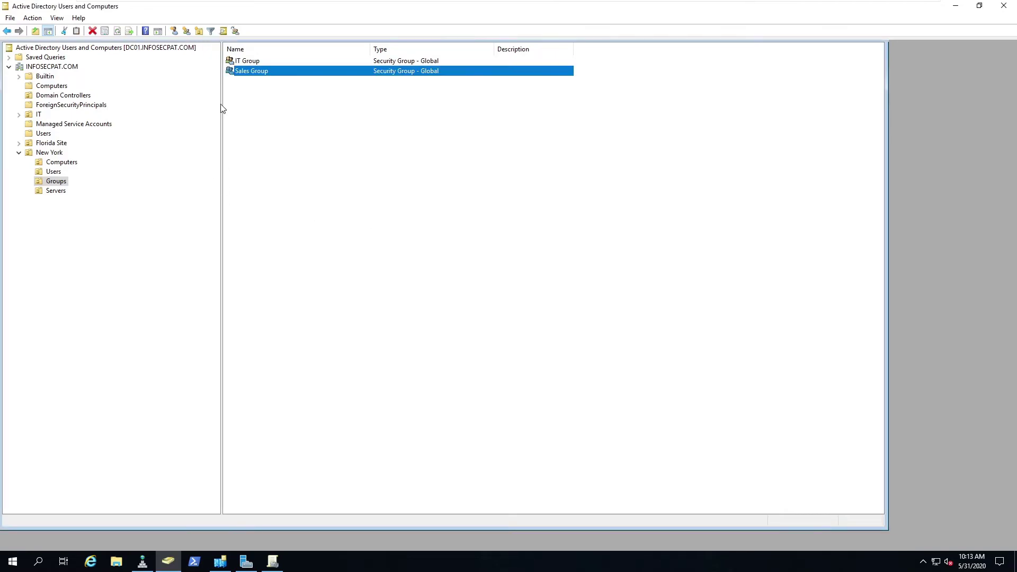
Step: Create Help Desk Group as a global security group, then display the IT OU
right_click(262, 114)
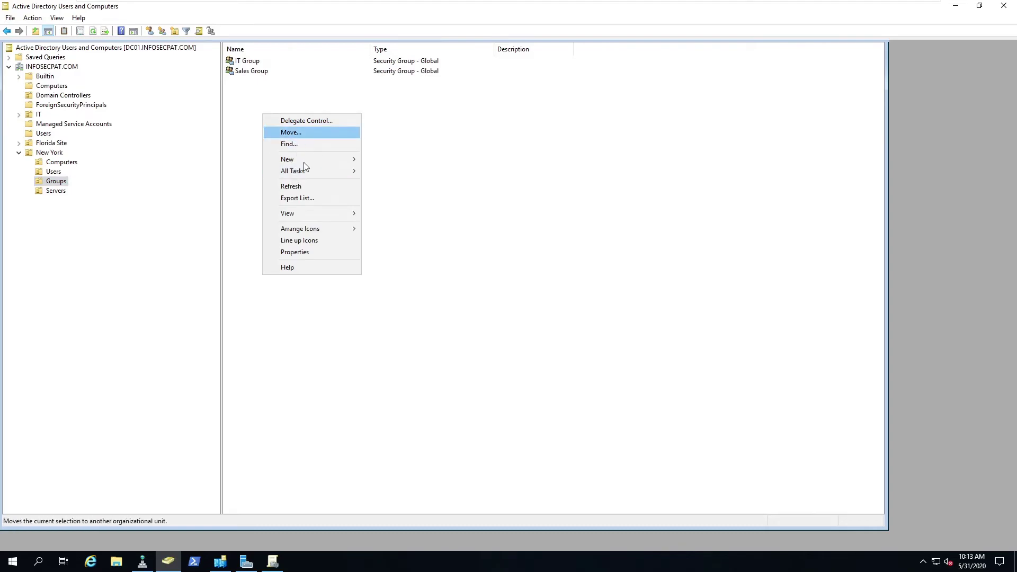
mouse_move(305, 161)
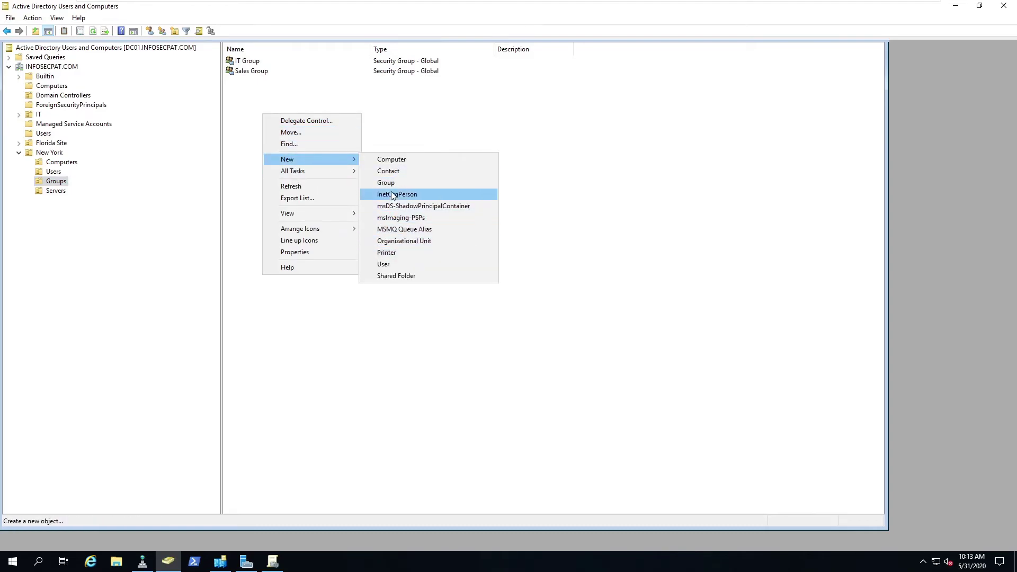
left_click(385, 183)
left_click_drag(137, 18, 415, 186)
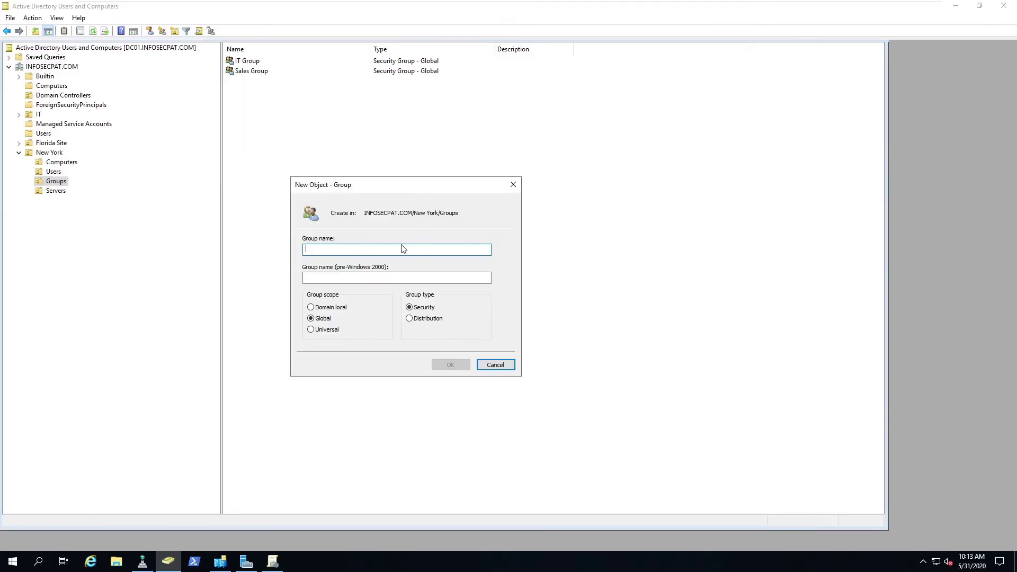
type("Help Desk Group")
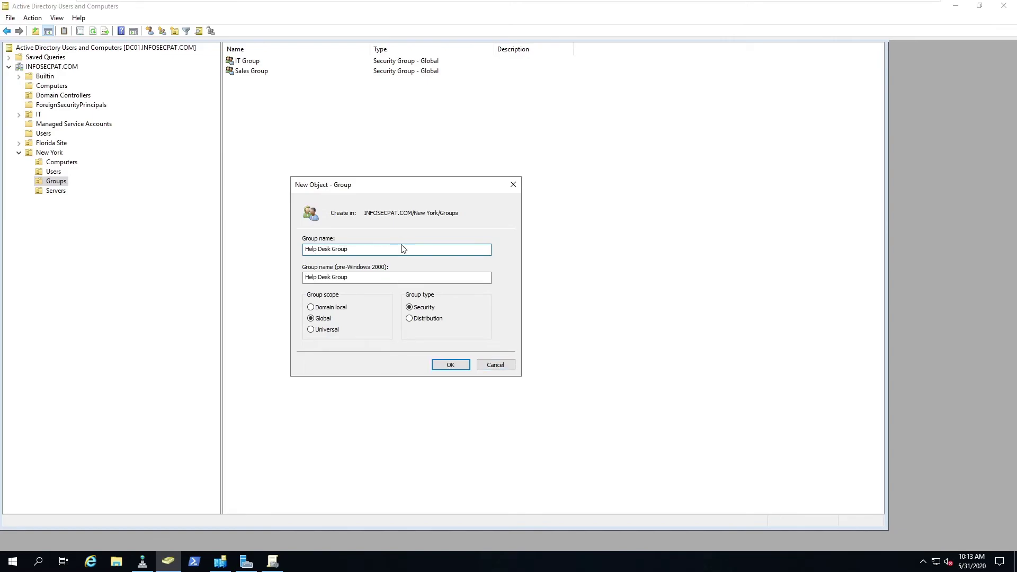
key("Return")
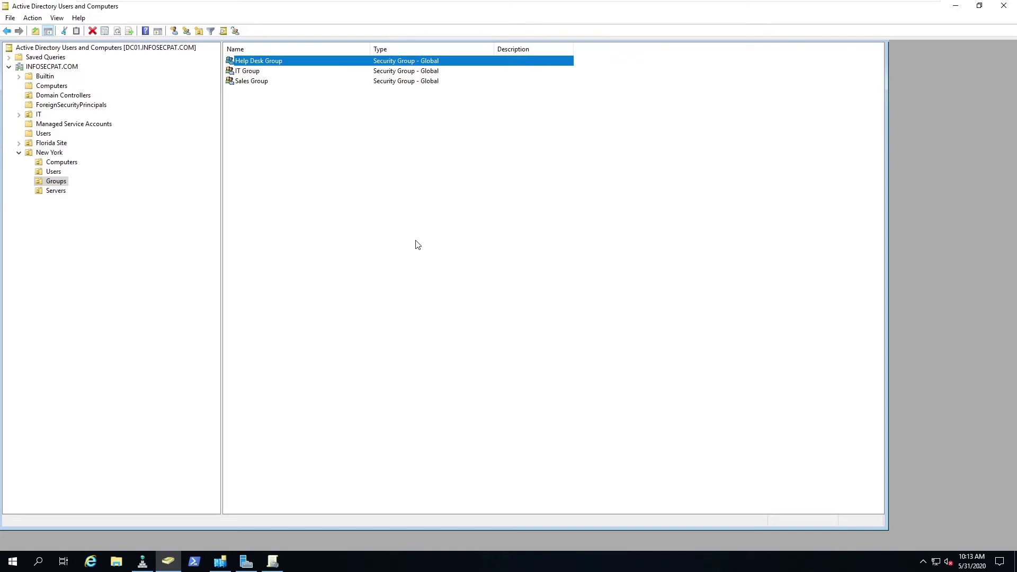
left_click(38, 114)
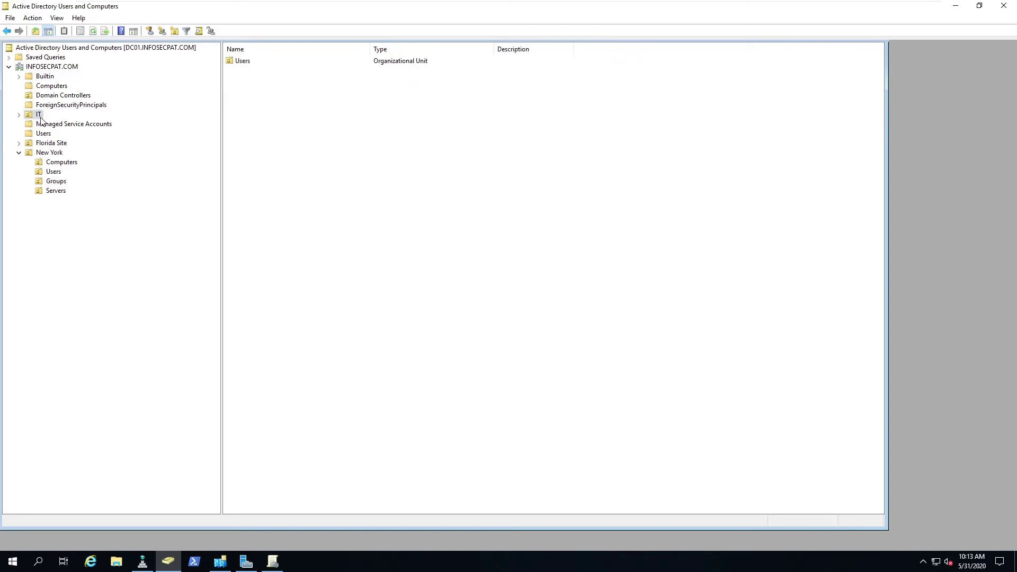
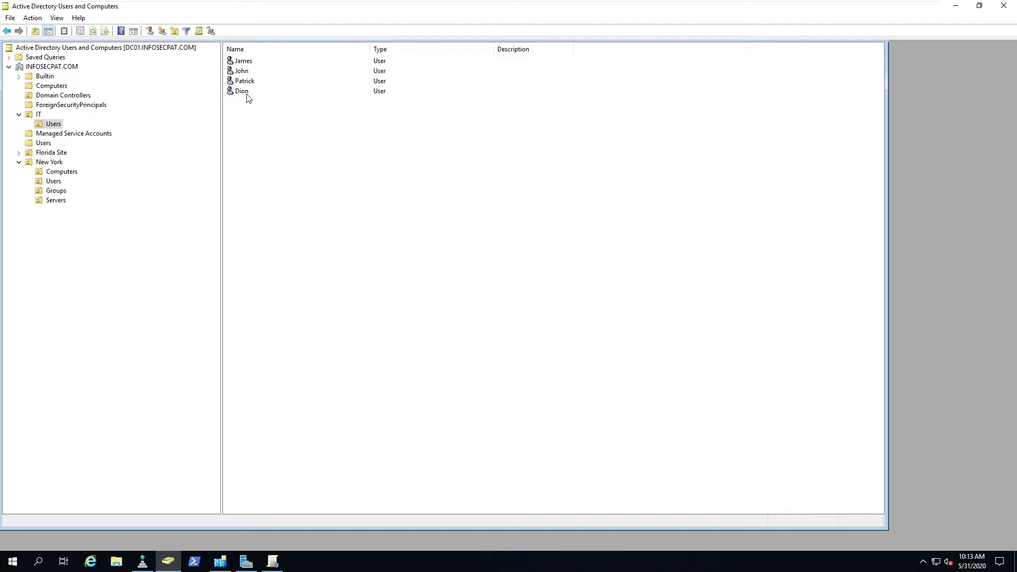
left_click(248, 95)
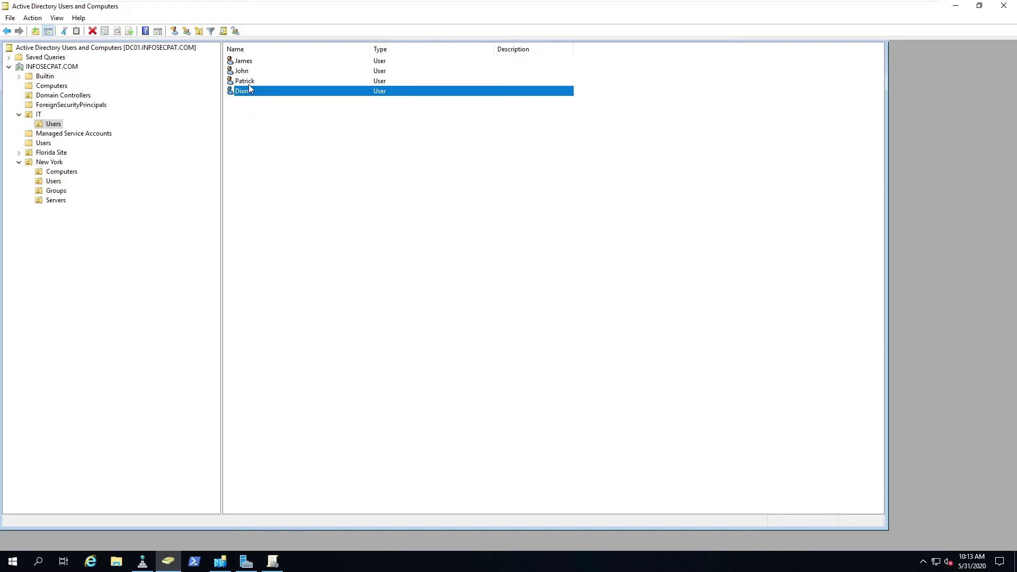
Step: Select Patrick and Dion and start adding them to a group via the group search
left_click(250, 83, "ctrl")
right_click(256, 89)
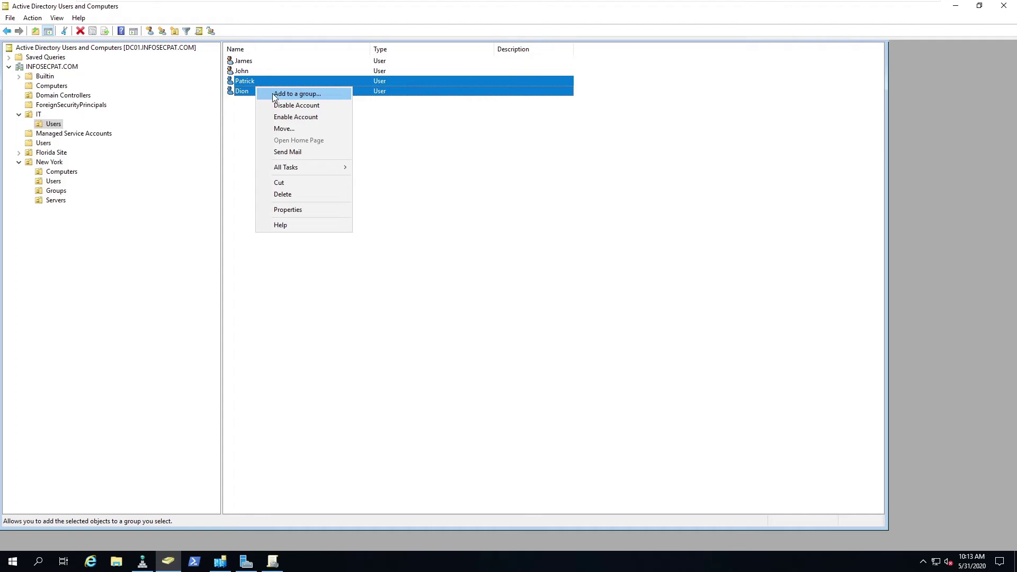
left_click(269, 95)
left_click_drag(169, 22, 467, 156)
left_click(332, 268)
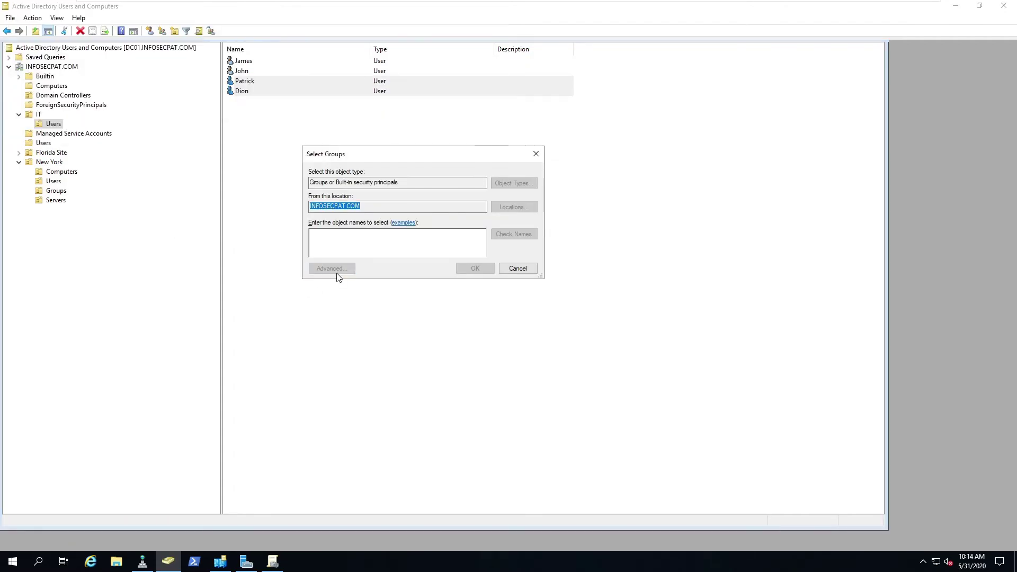
left_click(552, 271)
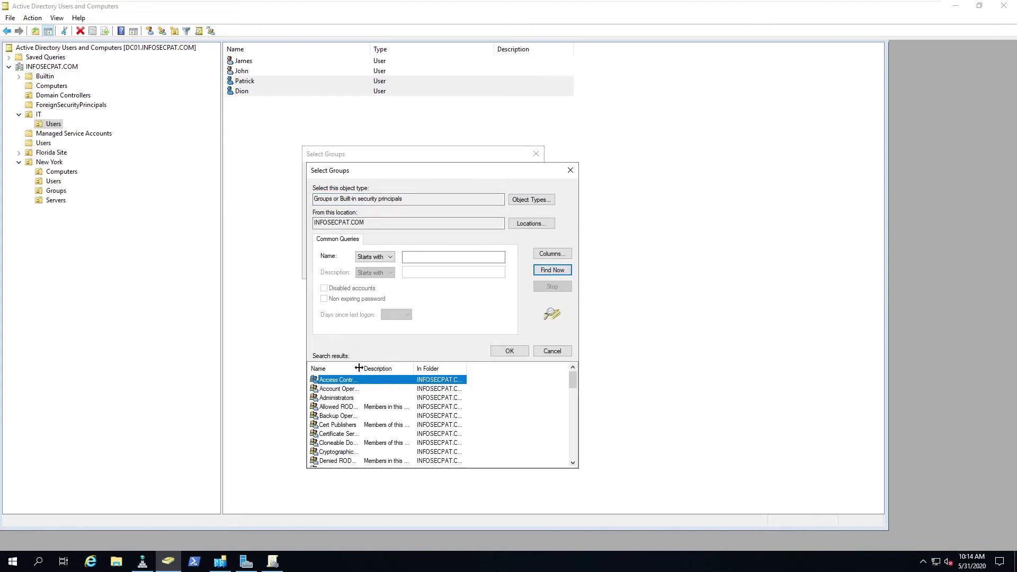
left_click(424, 257)
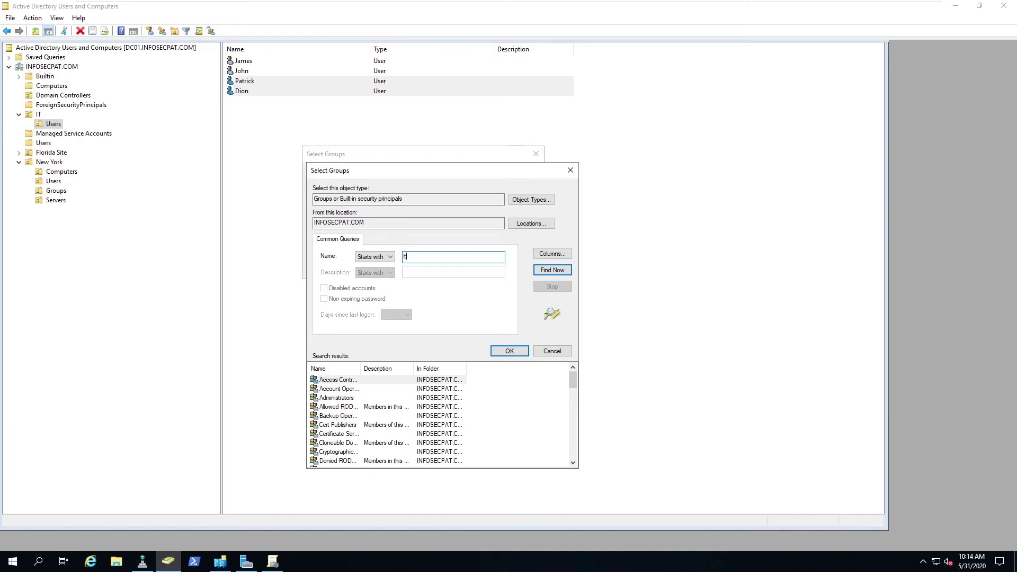
key("Return")
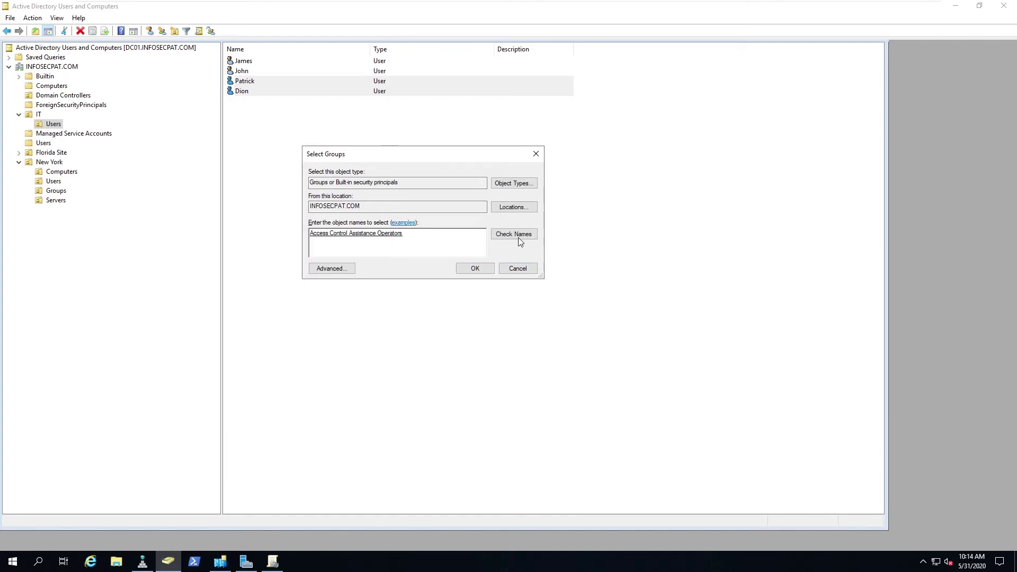
Step: Replace the wrongly picked group with IT Group and confirm adding both users
key("BackSpace")
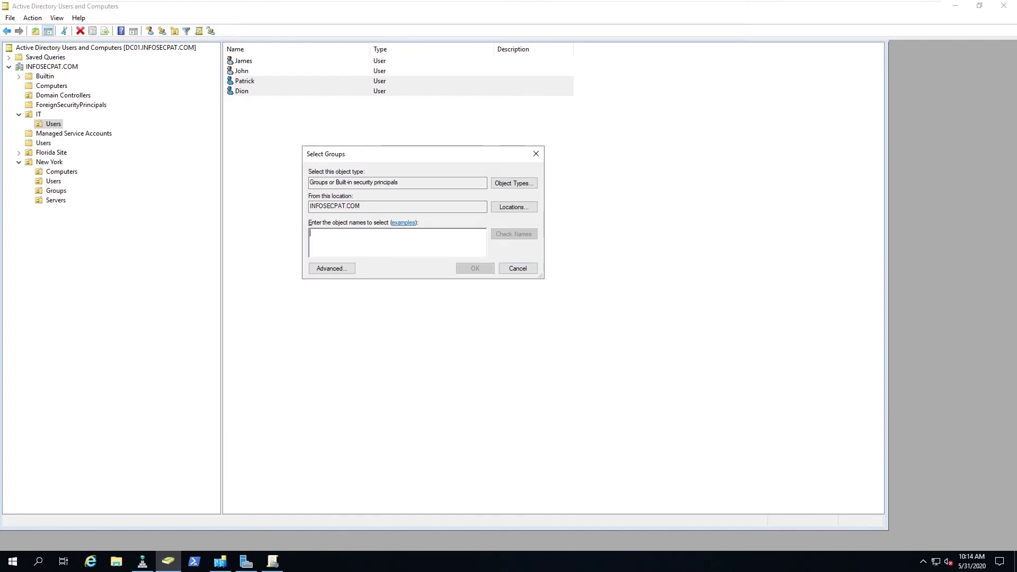
left_click(332, 268)
left_click(551, 271)
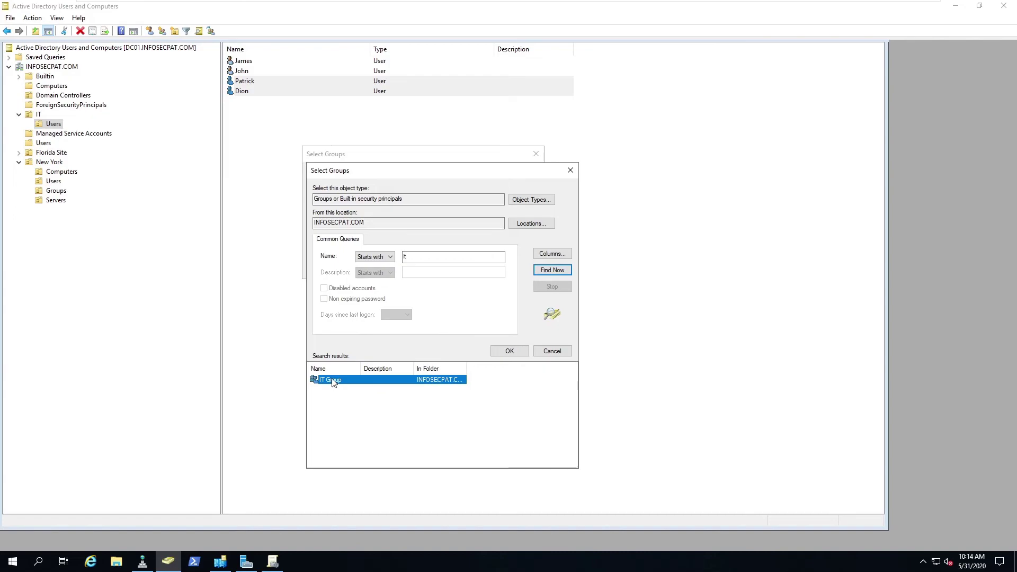
left_click(509, 351)
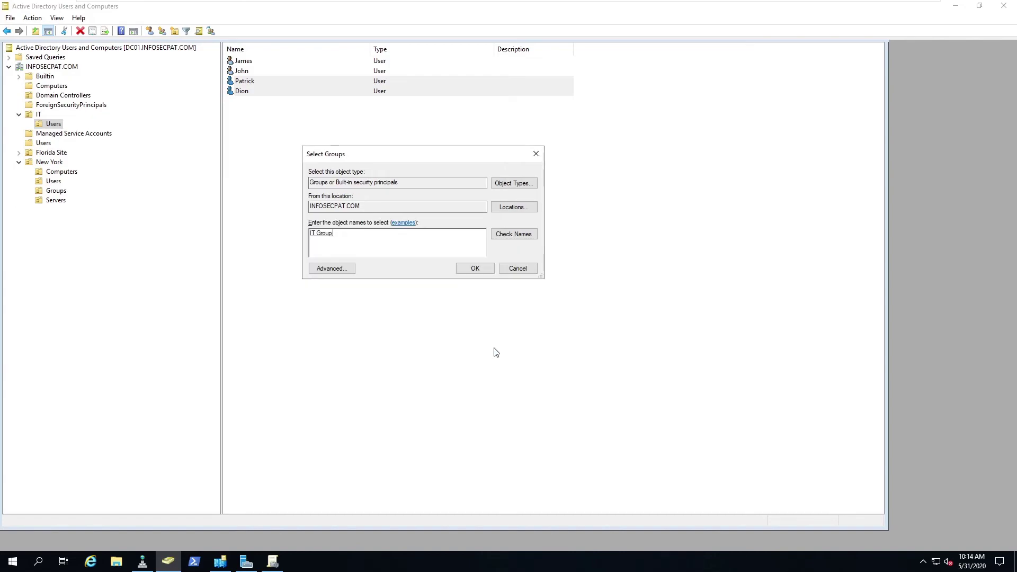
left_click(473, 268)
left_click(587, 320)
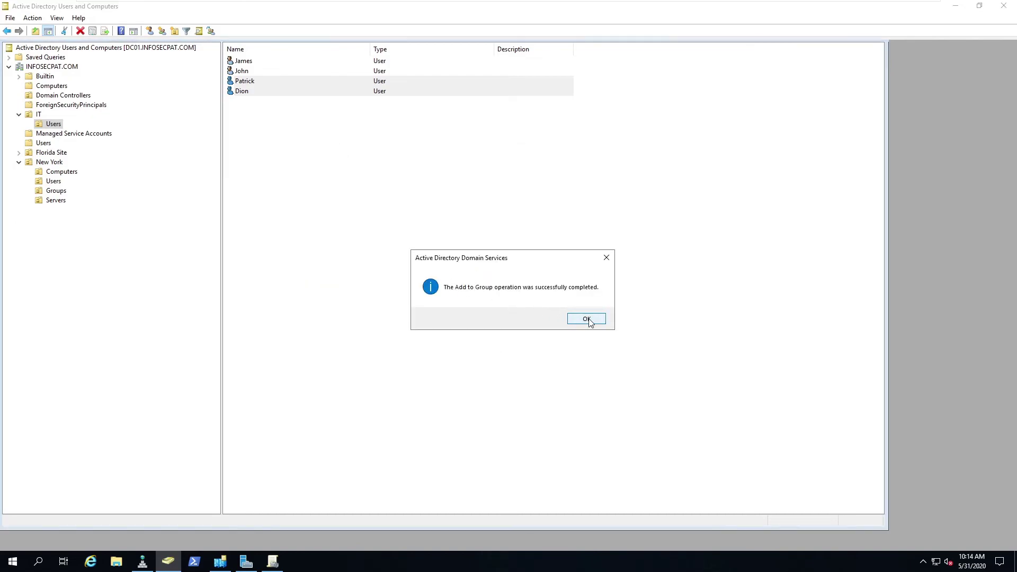
left_click(587, 319)
left_click(258, 217)
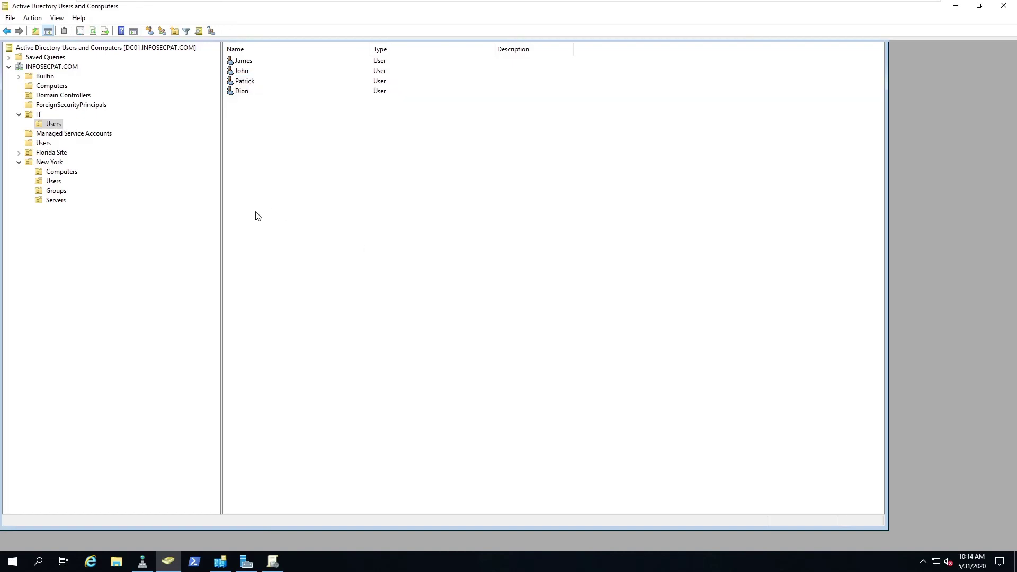
left_click(56, 191)
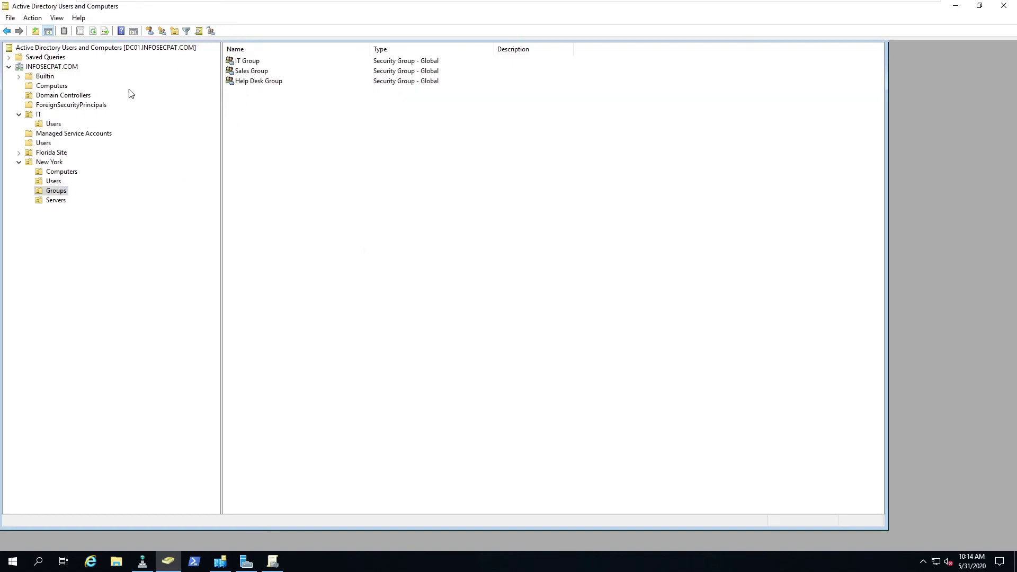
double_click(246, 63)
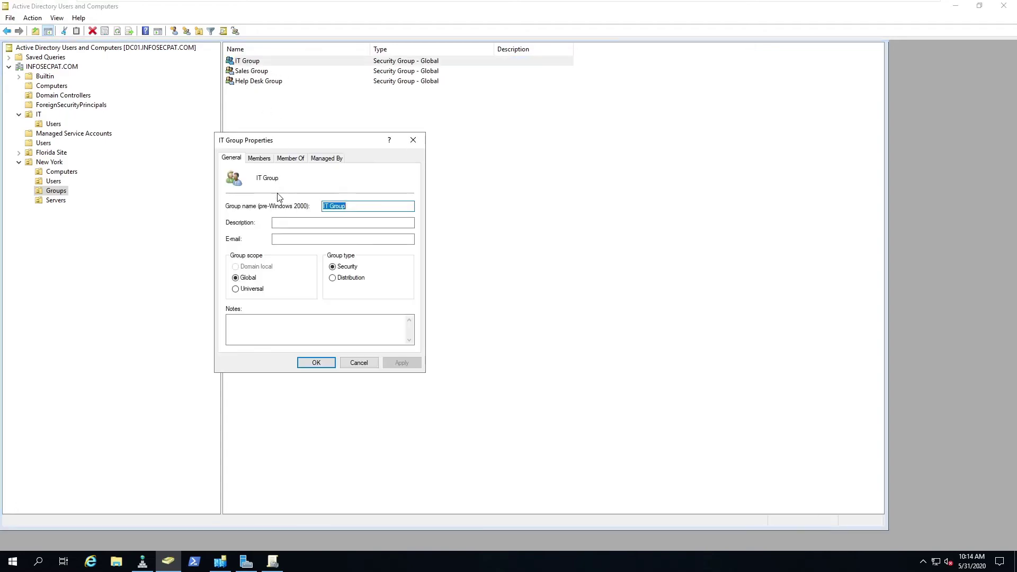
left_click(260, 158)
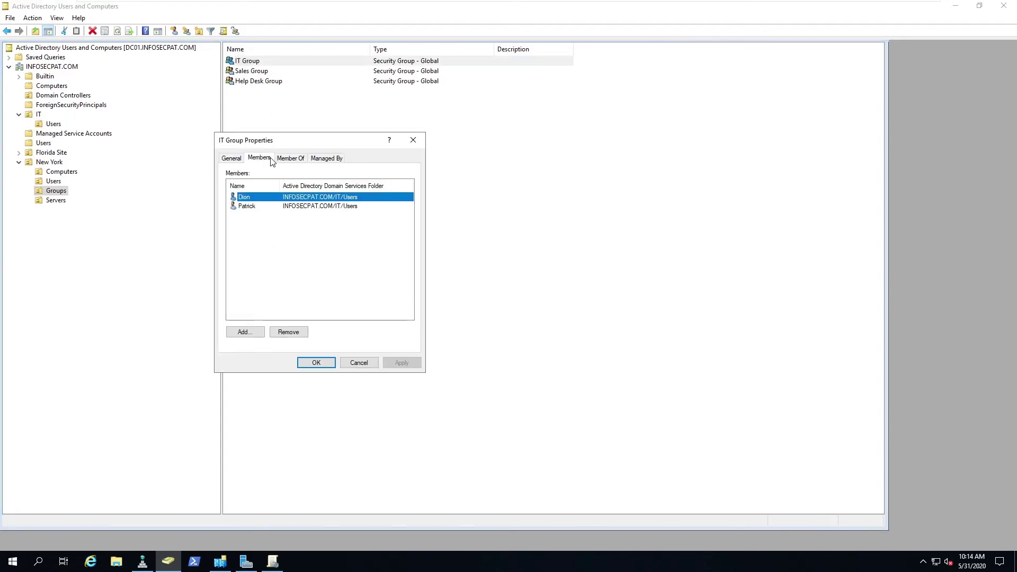
left_click(252, 210)
left_click(249, 198)
left_click(250, 208)
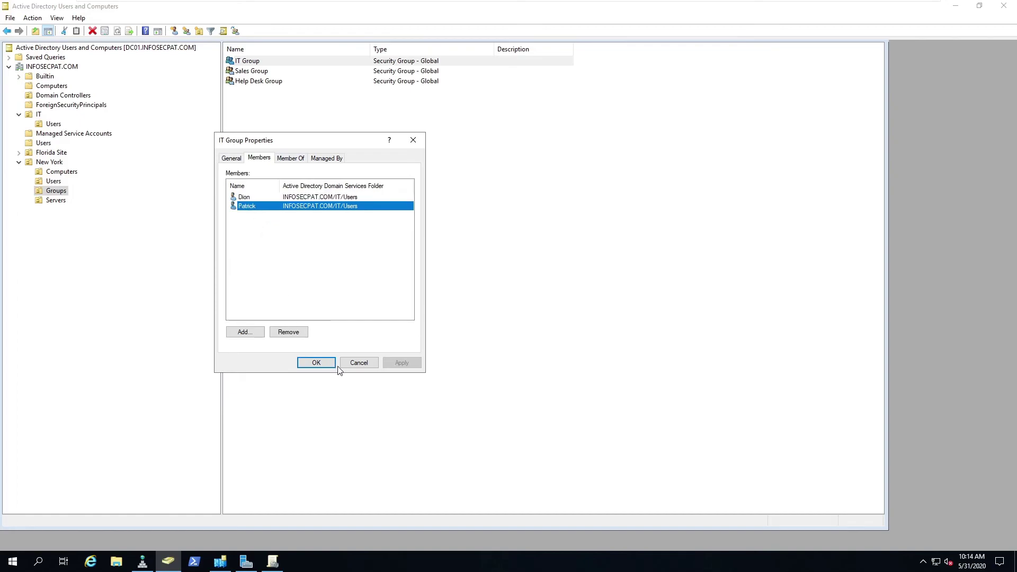
left_click(359, 363)
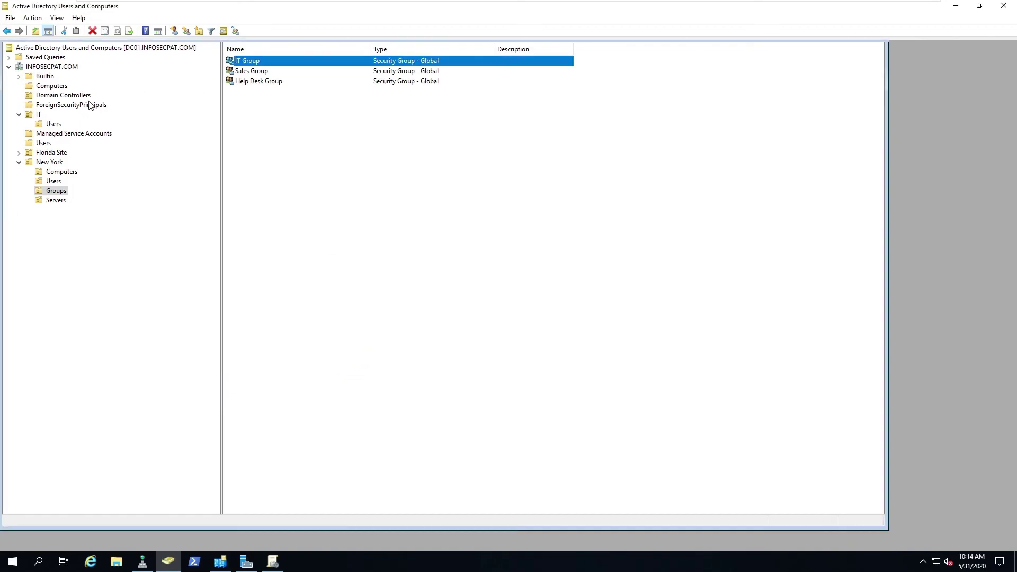
left_click(51, 124)
Step: Select James and John and start adding them to a group
left_click(251, 71)
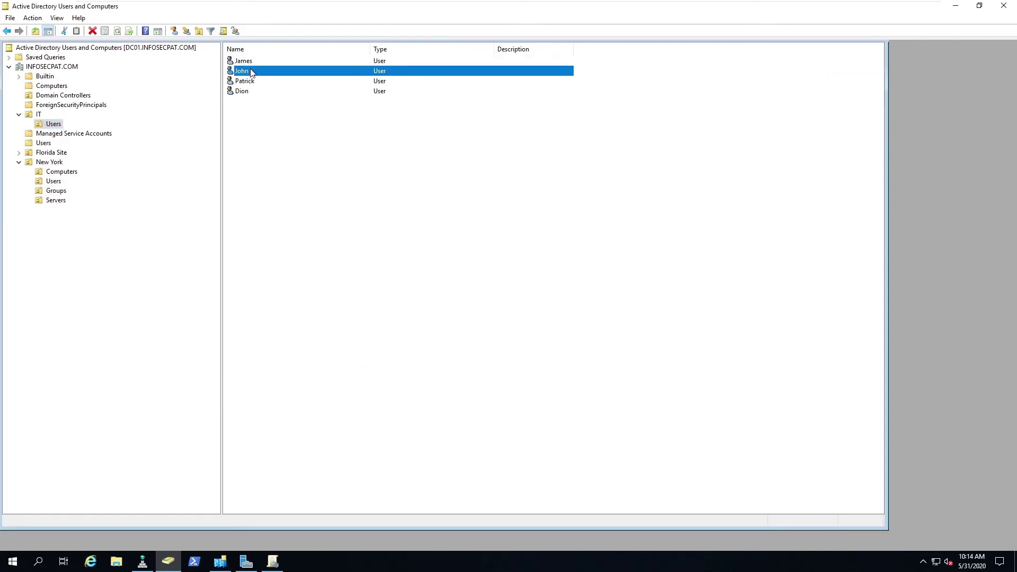
left_click(249, 61, "ctrl")
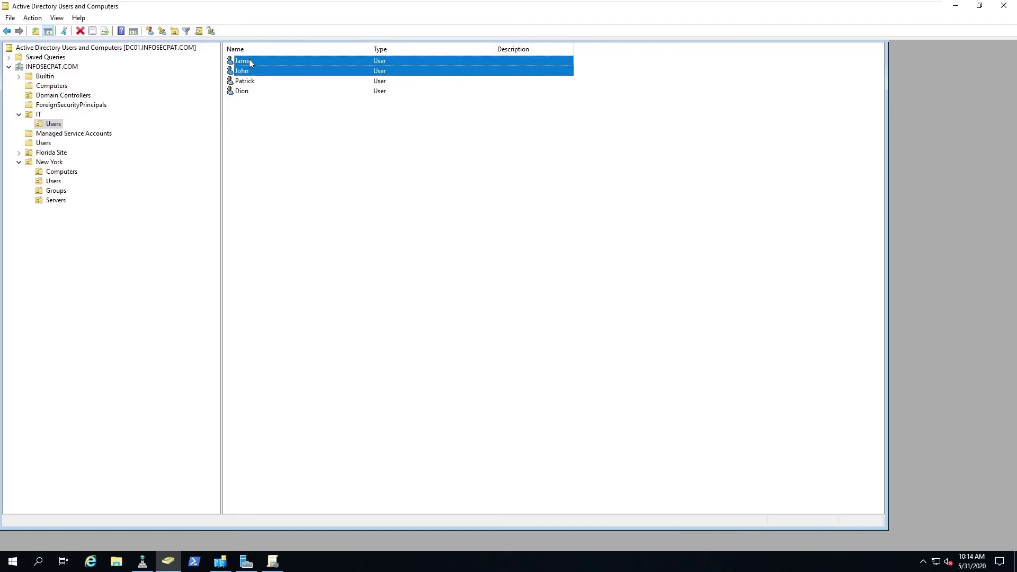
right_click(250, 59)
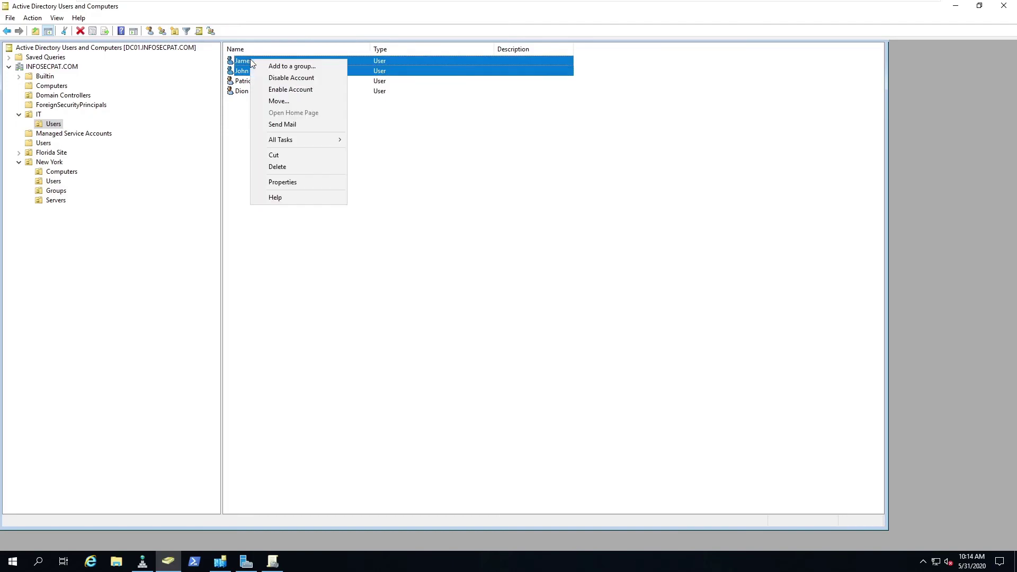
left_click(293, 66)
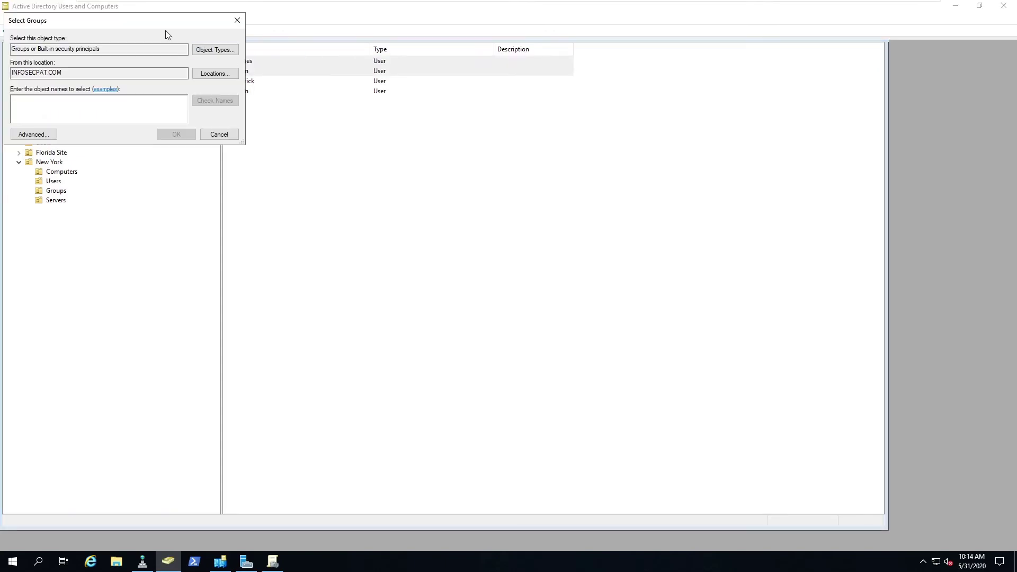
left_click_drag(155, 23, 463, 207)
Step: Search groups for 'help desk', pick Help Desk Group and confirm the addition
left_click(340, 317)
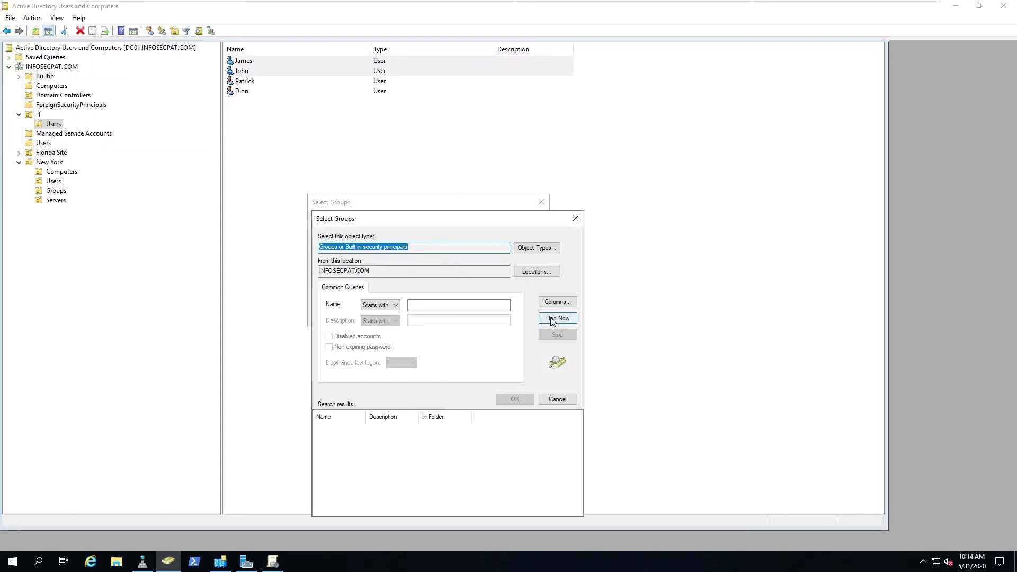
left_click(410, 305)
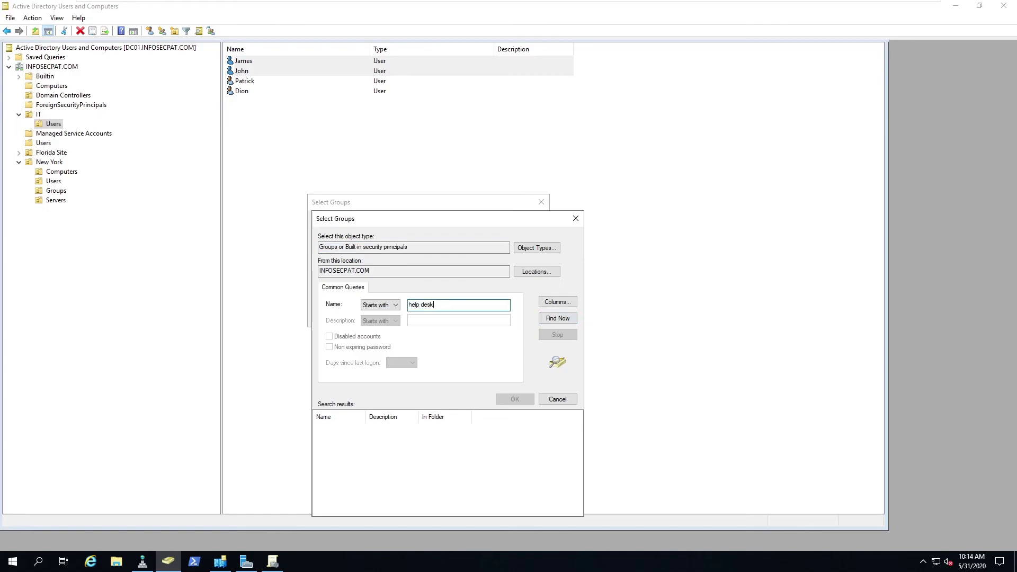
left_click(558, 318)
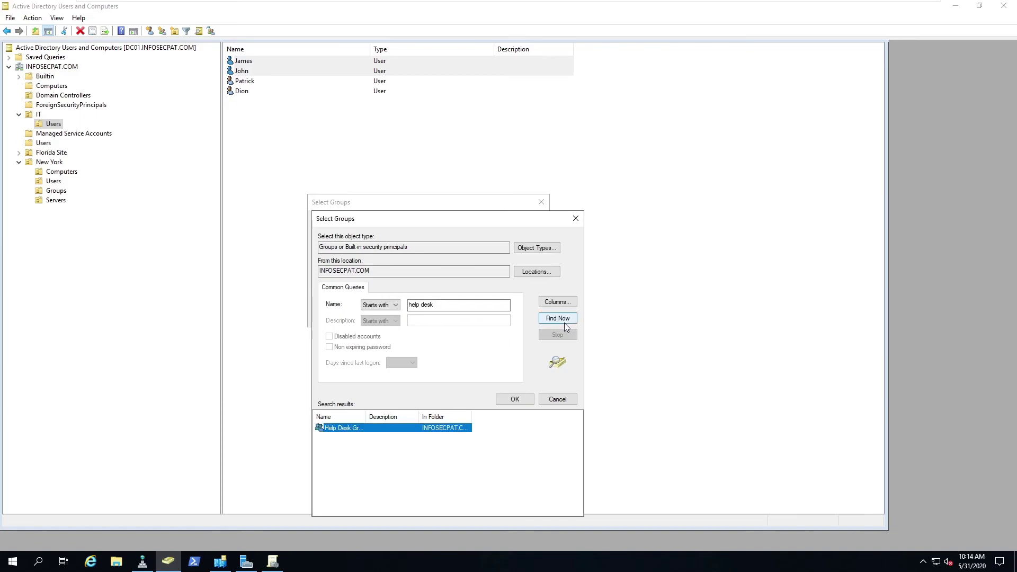
double_click(363, 417)
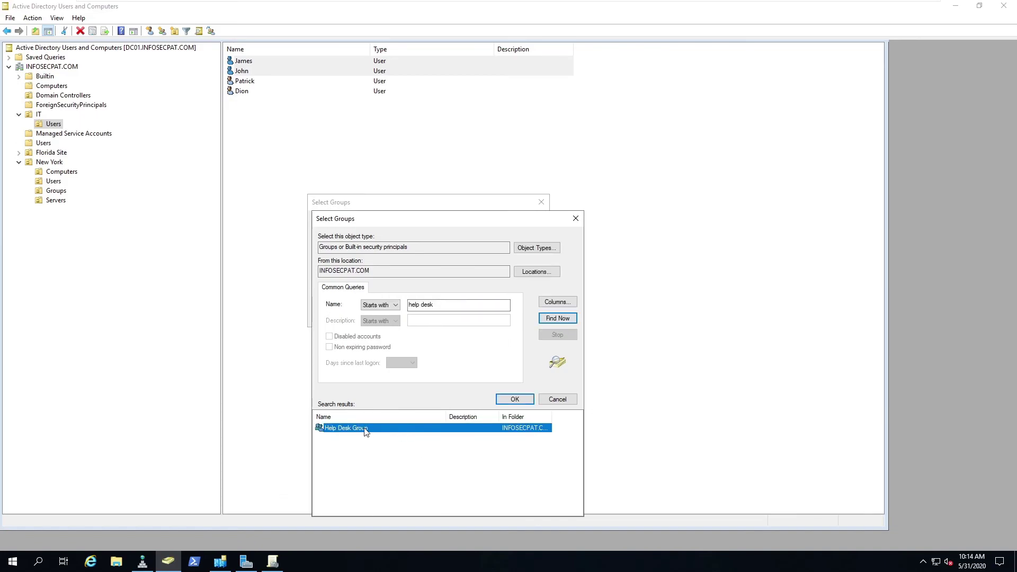
left_click(516, 401)
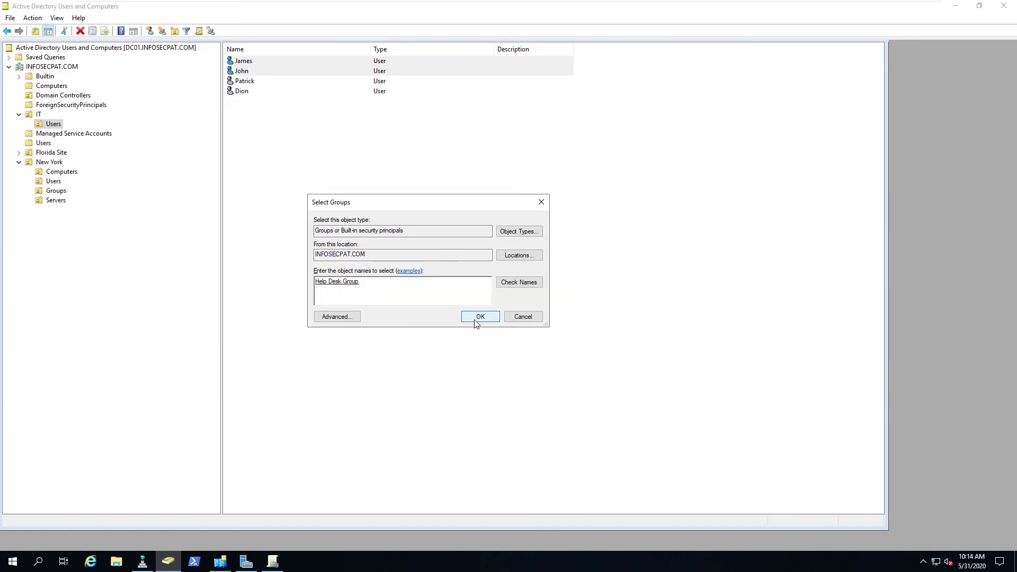
left_click(477, 321)
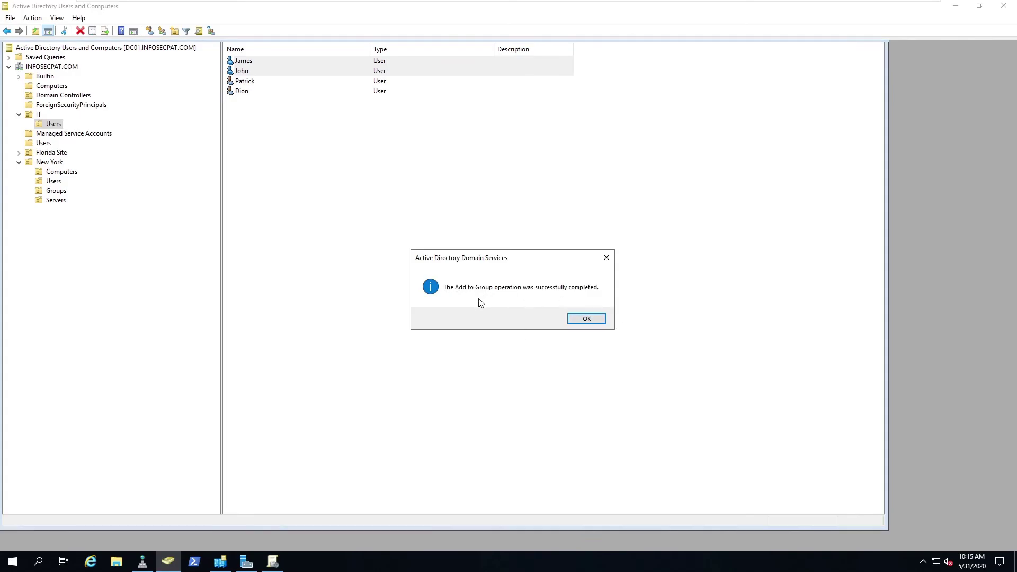
left_click(585, 318)
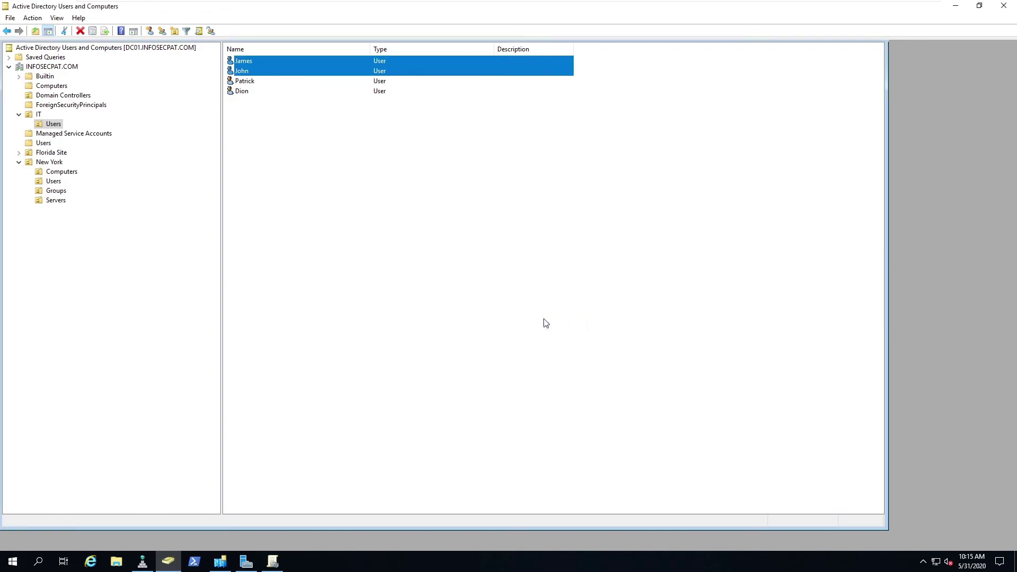
left_click(262, 179)
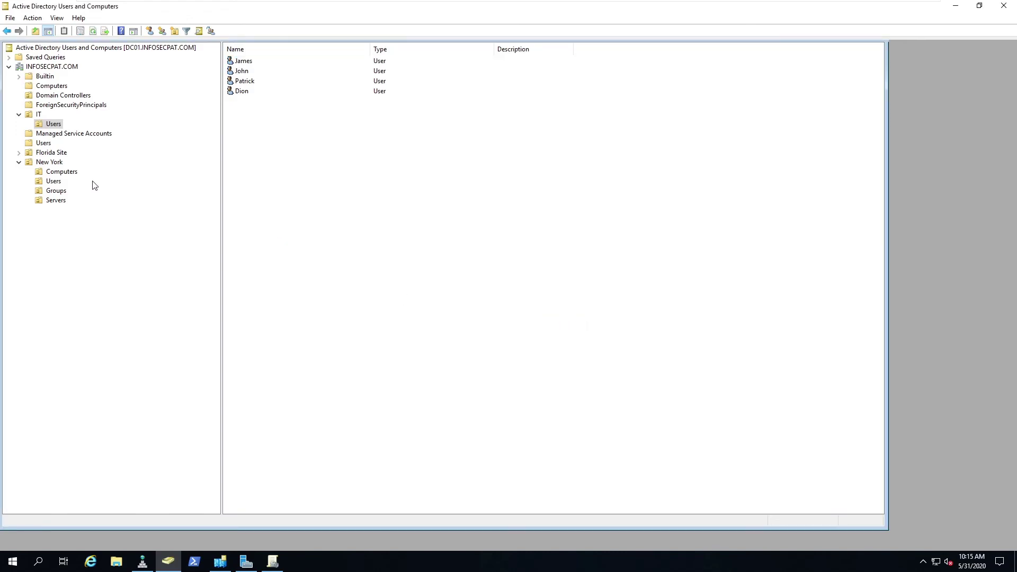
left_click(55, 192)
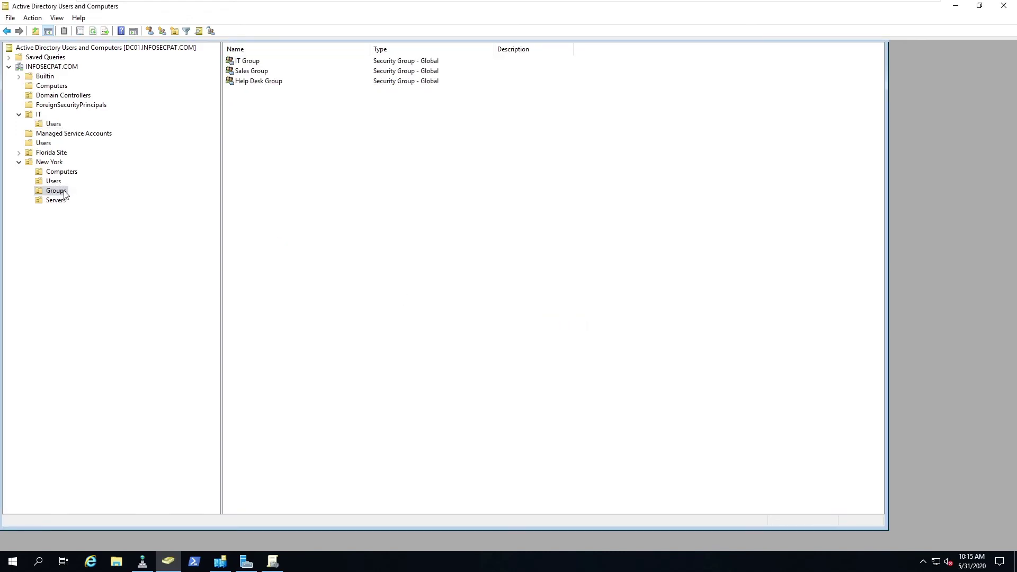
Step: Verify Help Desk Group's Members tab lists James and John, then close its properties
double_click(257, 85)
left_click(261, 161)
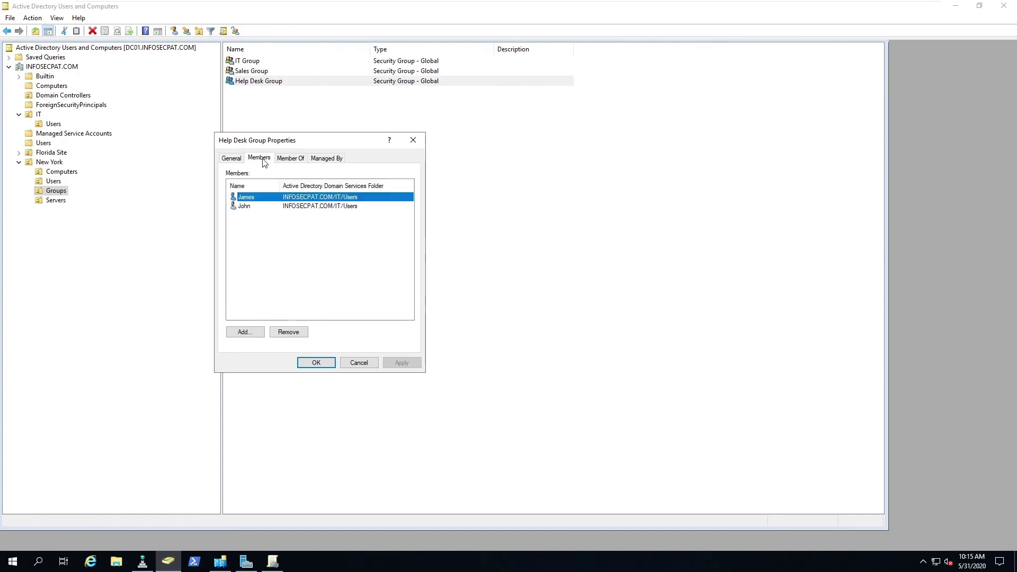
left_click(252, 206)
left_click(257, 196)
left_click(325, 365)
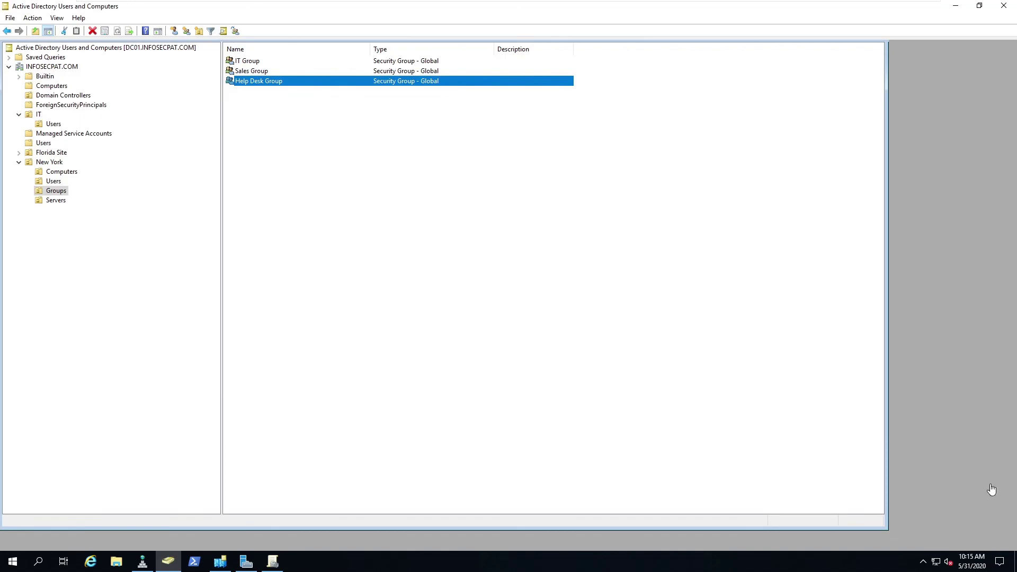